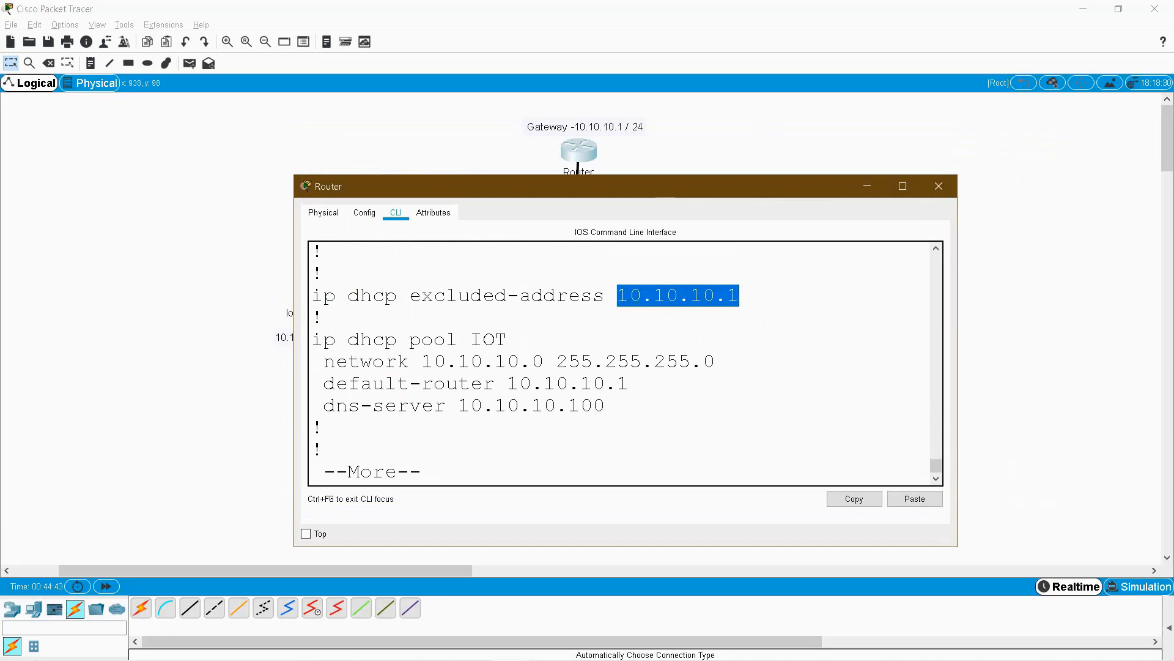
left_click_drag(410, 296, 544, 296)
left_click(386, 296)
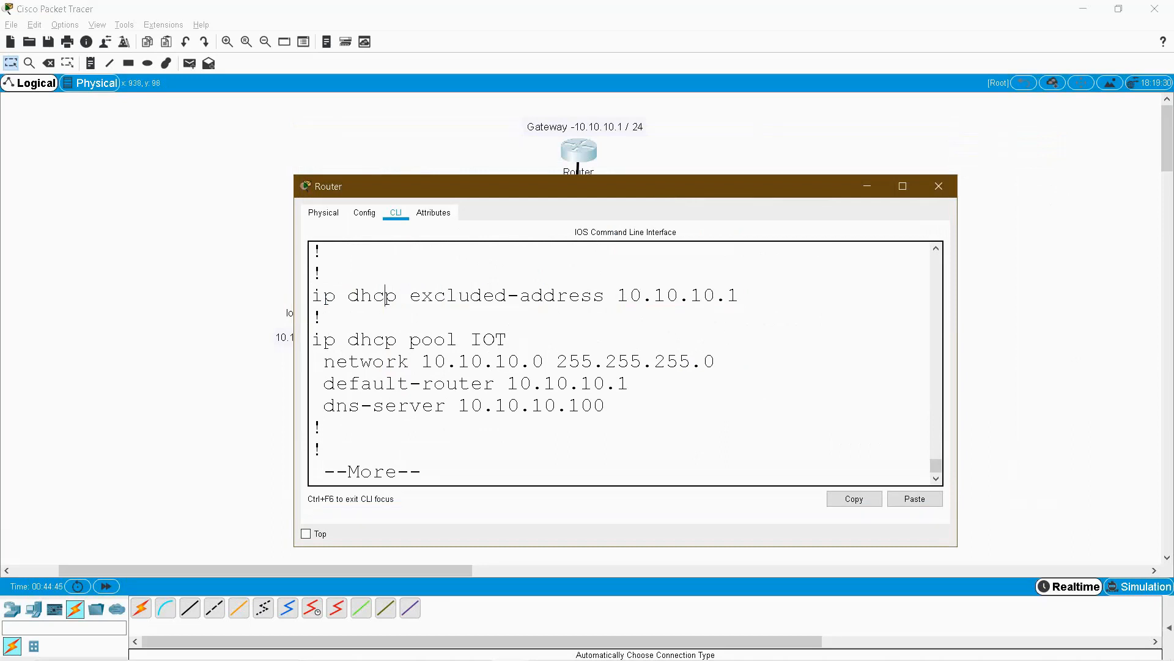
left_click_drag(617, 296, 739, 296)
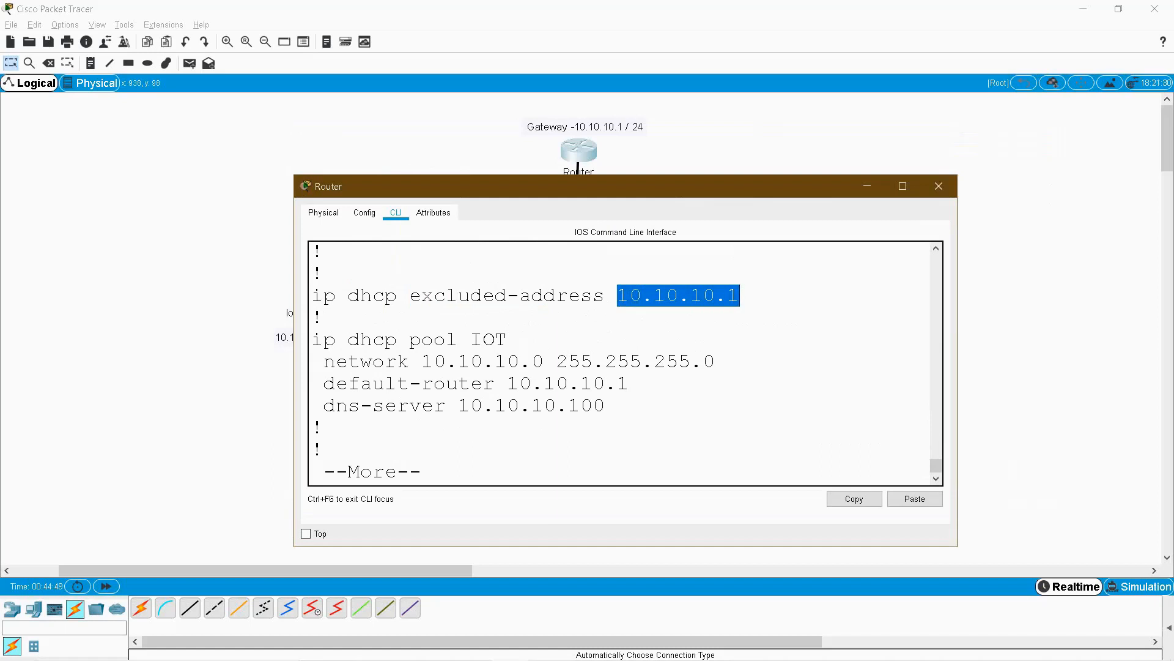
double_click(489, 340)
left_click_drag(422, 362, 544, 361)
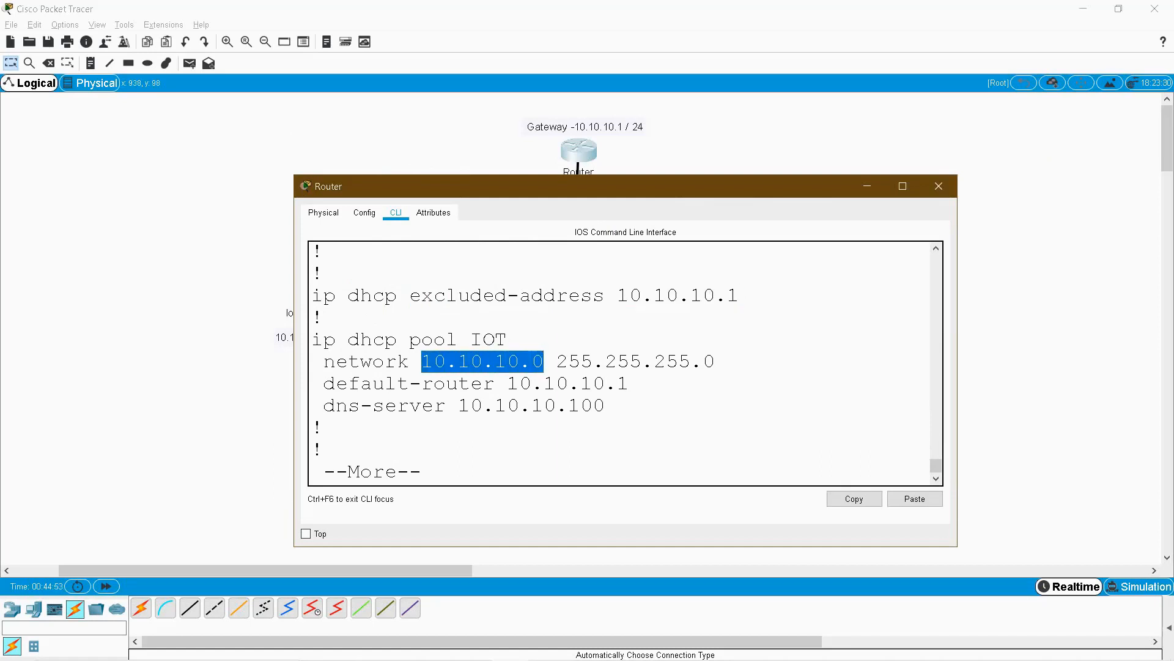
left_click_drag(556, 361, 715, 361)
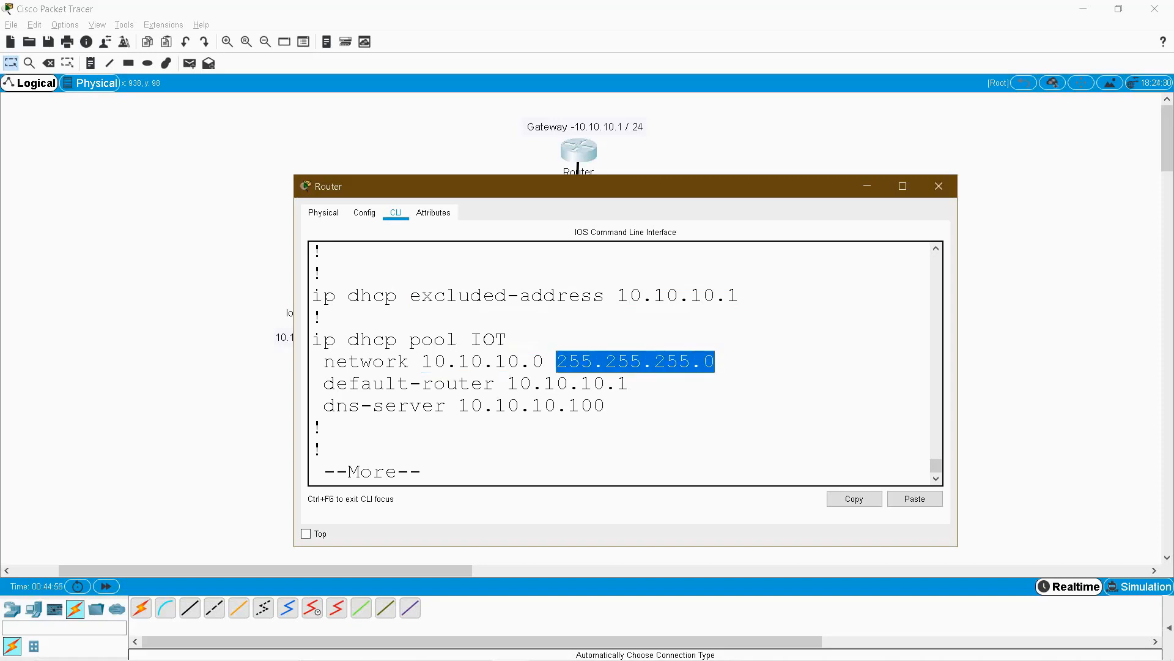
left_click(563, 361)
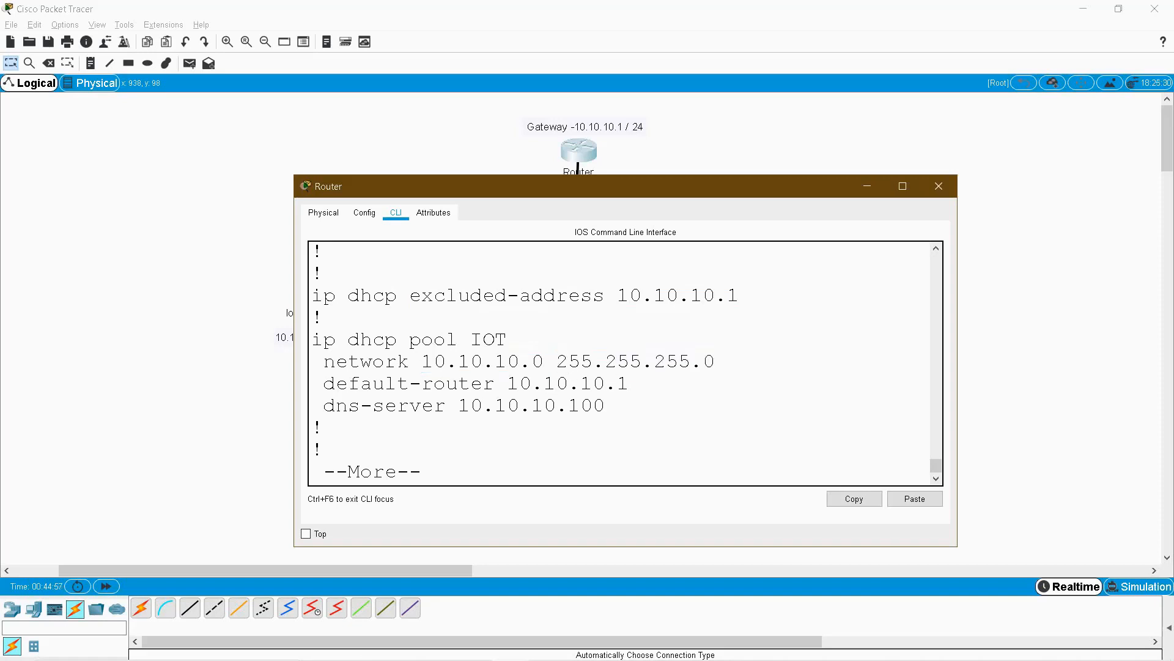
left_click(714, 362)
left_click_drag(508, 384, 520, 383)
left_click(581, 384)
left_click_drag(501, 190, 642, 173)
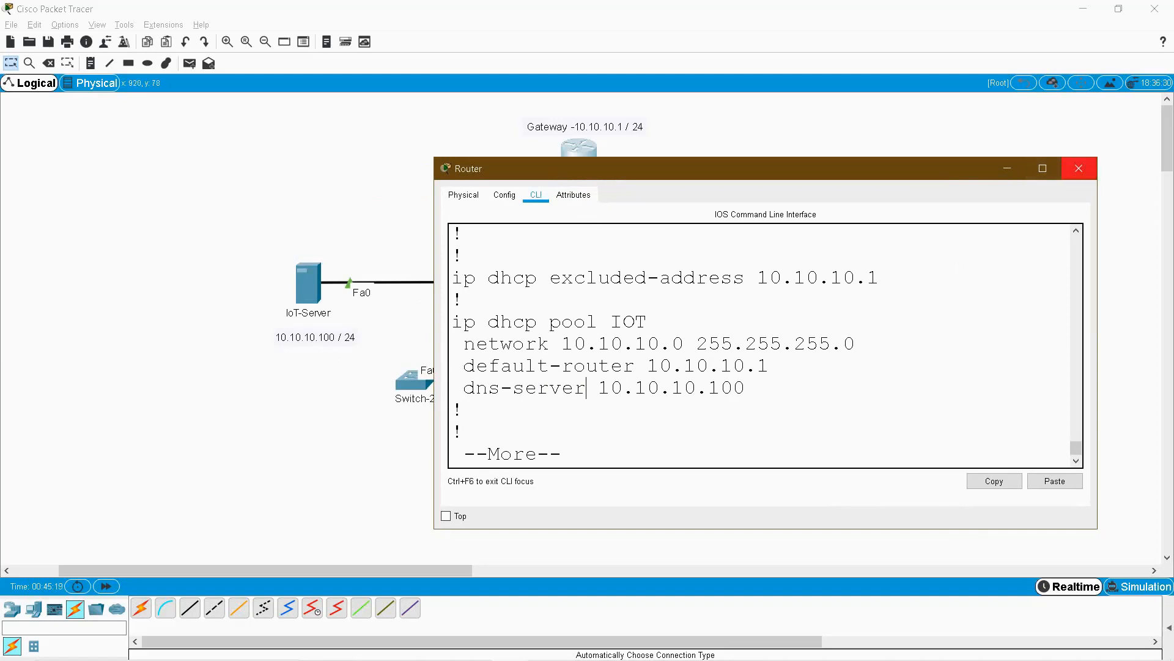
Close the Router window and check the IoT-Server's IP Configuration.
left_click(1079, 169)
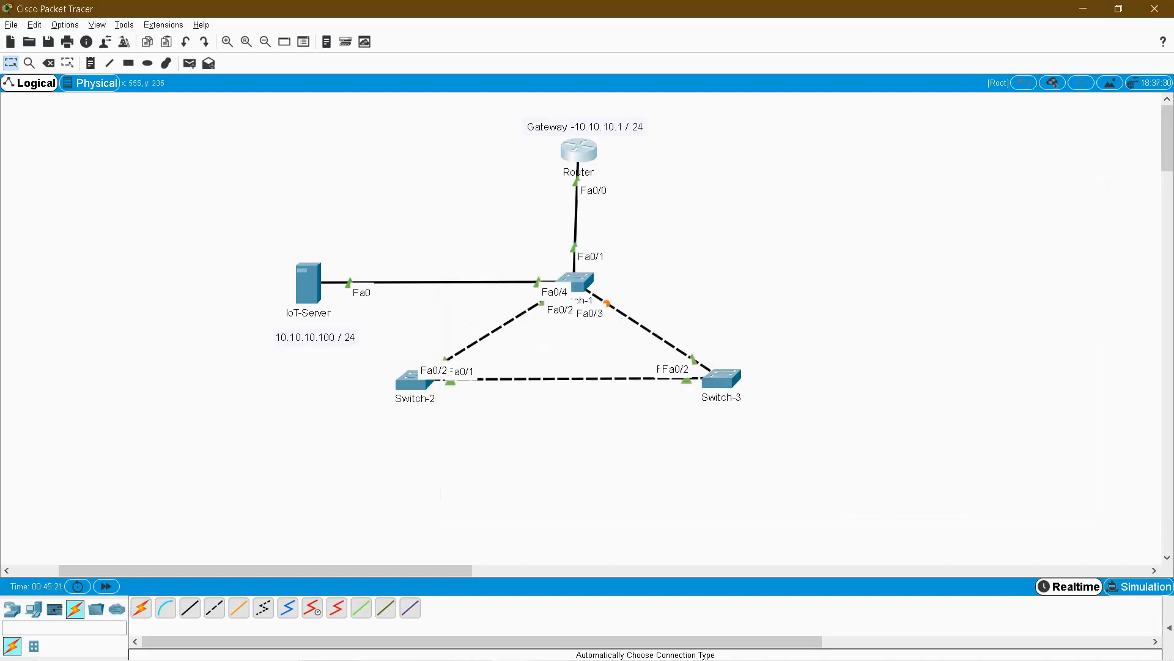
left_click(308, 283)
left_click(557, 170)
left_click(453, 221)
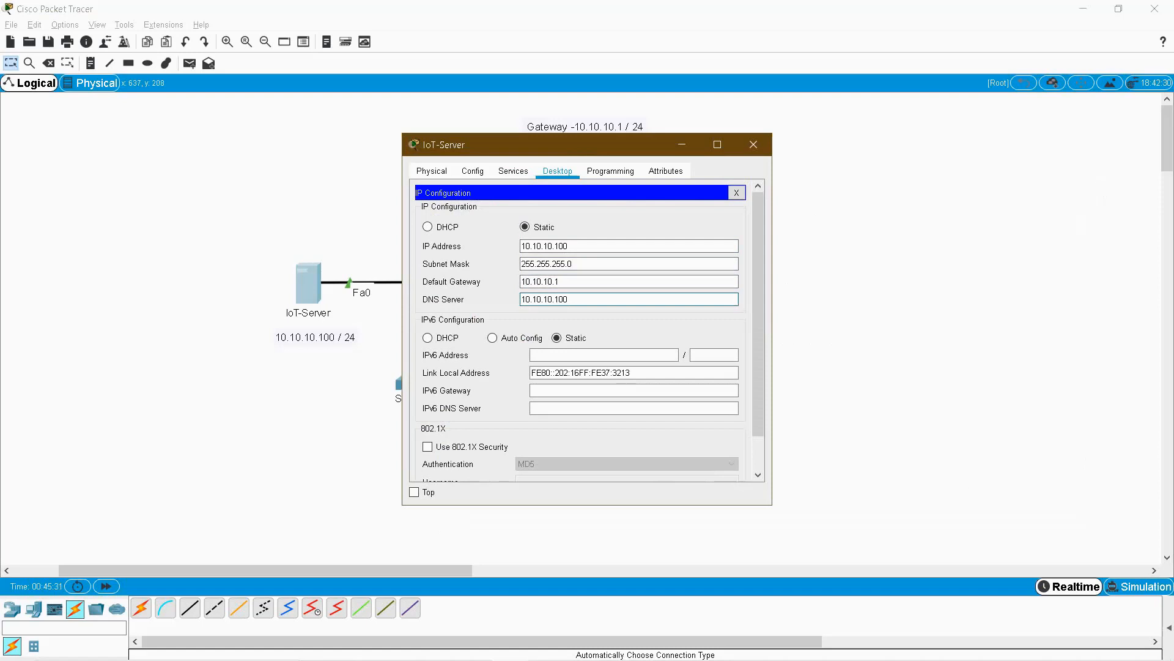
Switch the IoT-Server's IoT registration service On.
left_click(514, 171)
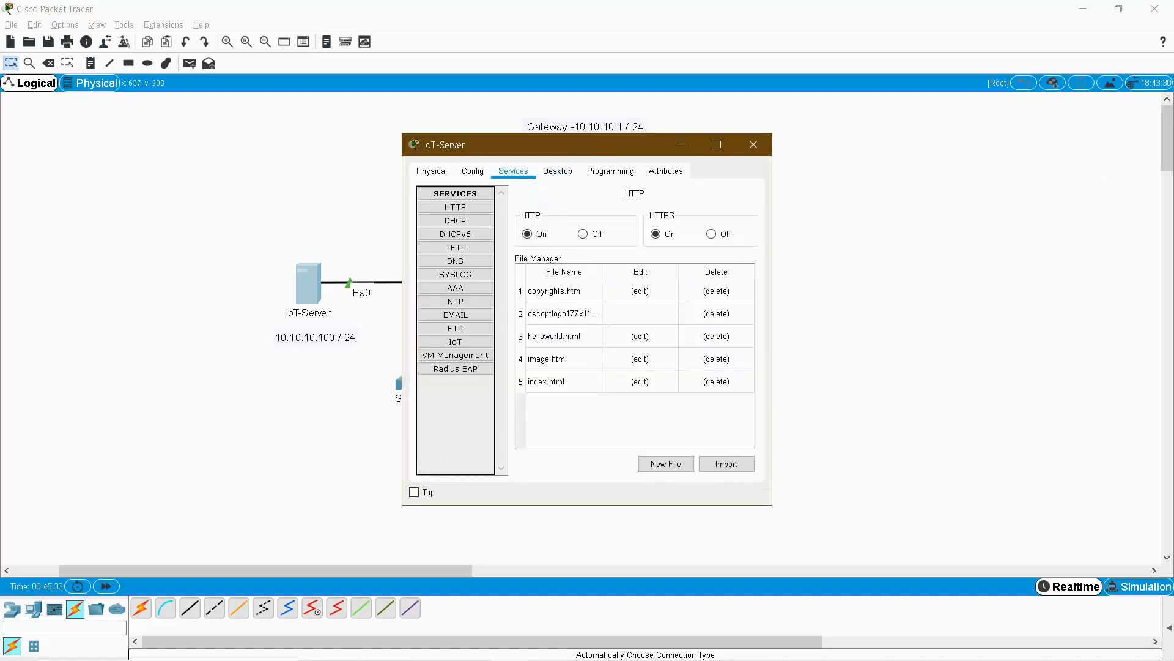
left_click(456, 341)
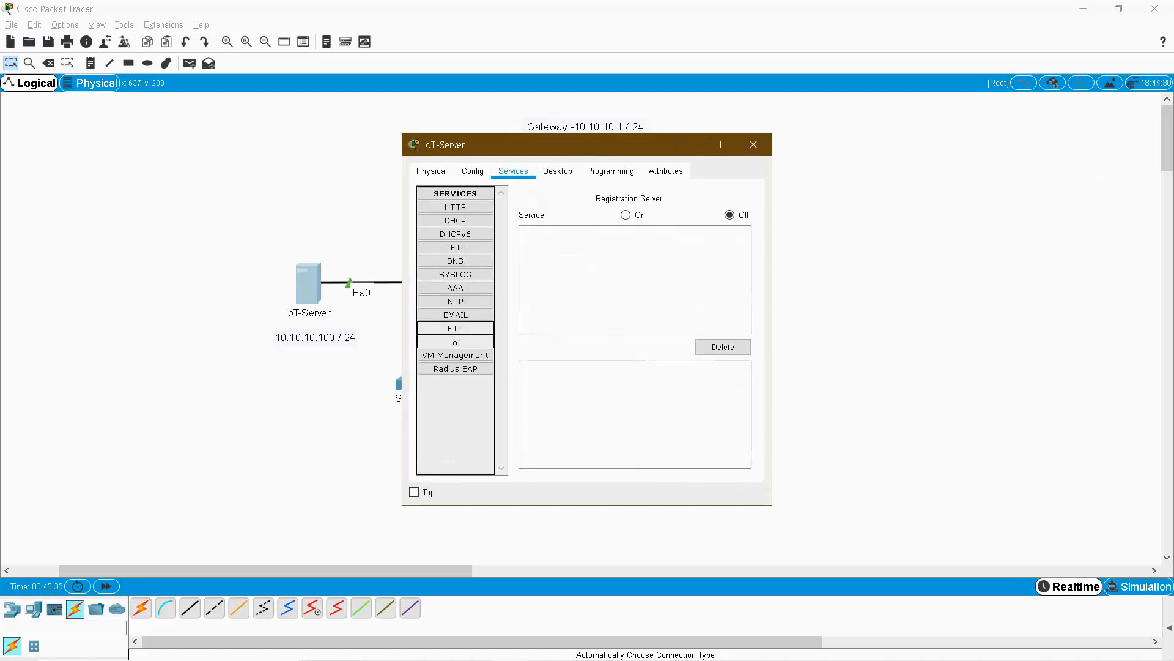
left_click(626, 215)
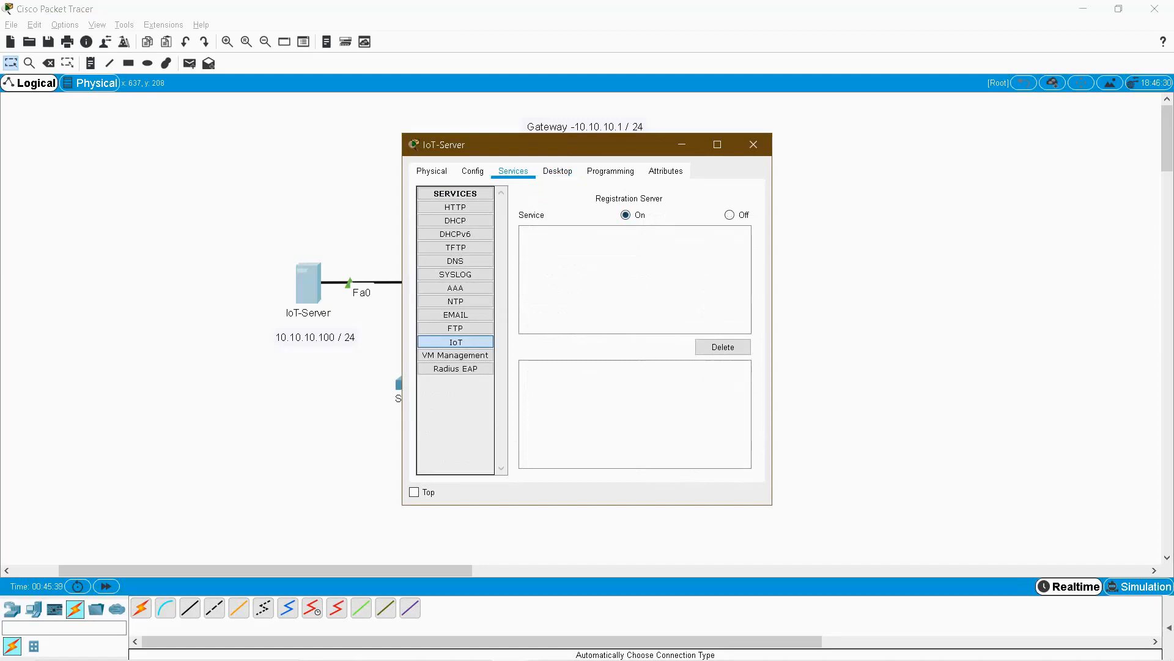
Launch the IoT Monitor app from the IoT-Server's Desktop.
left_click(558, 171)
scroll(581, 330, "down", 2)
scroll(582, 330, "up", 2)
left_click(737, 192)
scroll(581, 324, "down", 5)
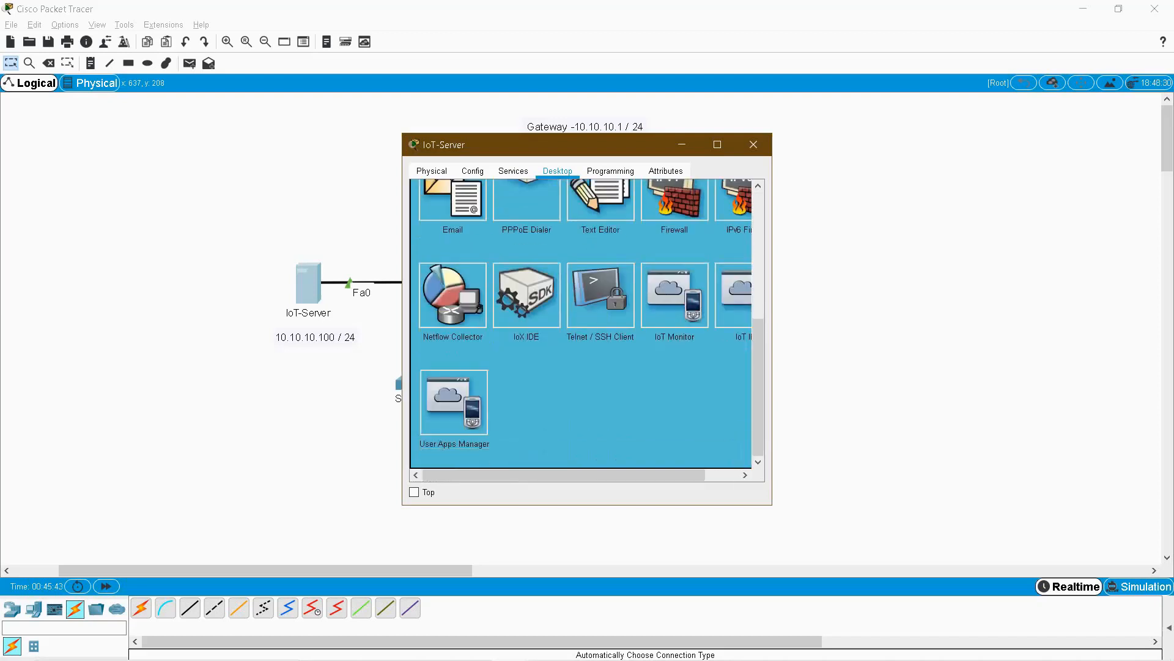
left_click(675, 296)
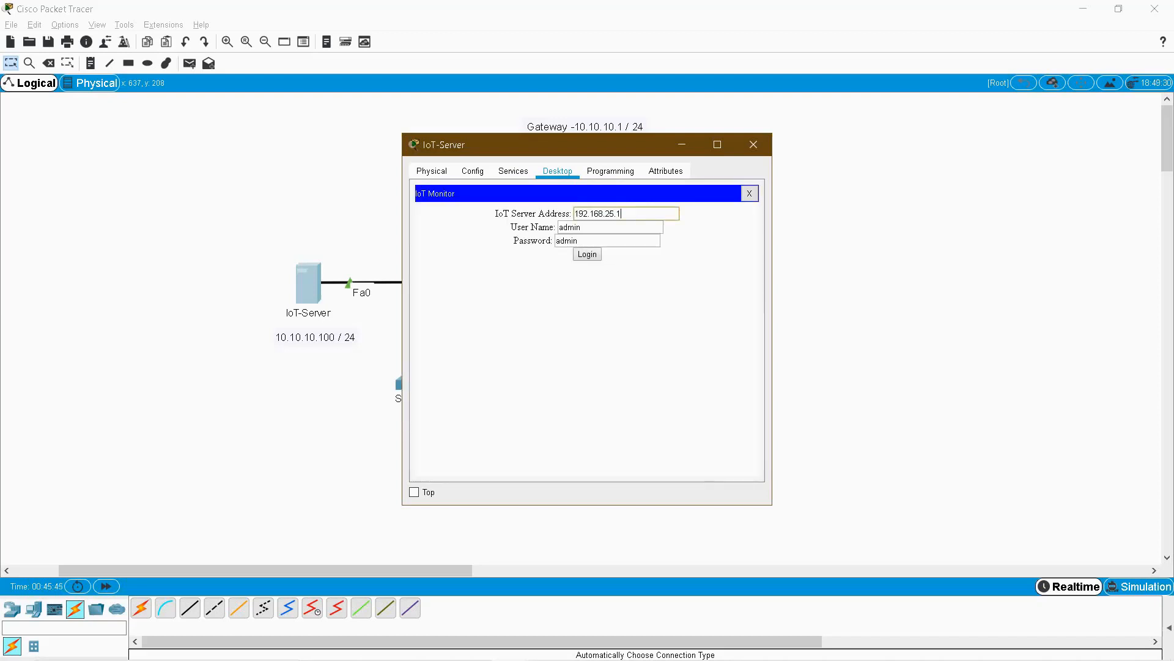
Log in to IoT Monitor at server address 10.10.10.100; the login is rejected.
double_click(599, 214)
type("10.10.10.100")
key("Tab")
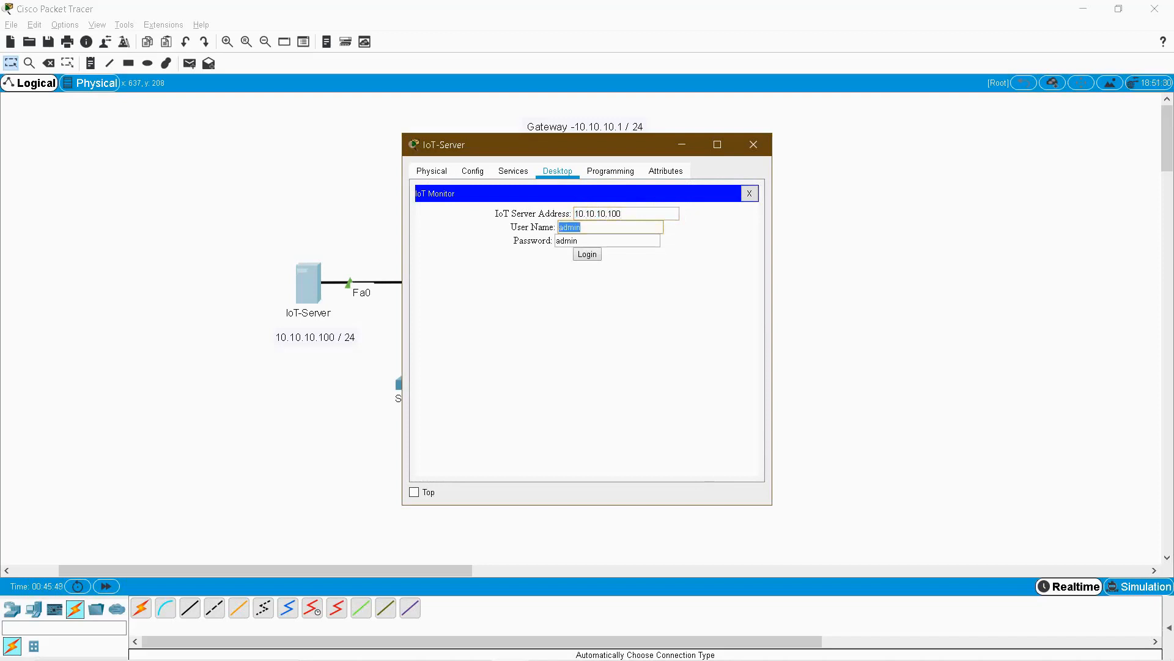
key("Return")
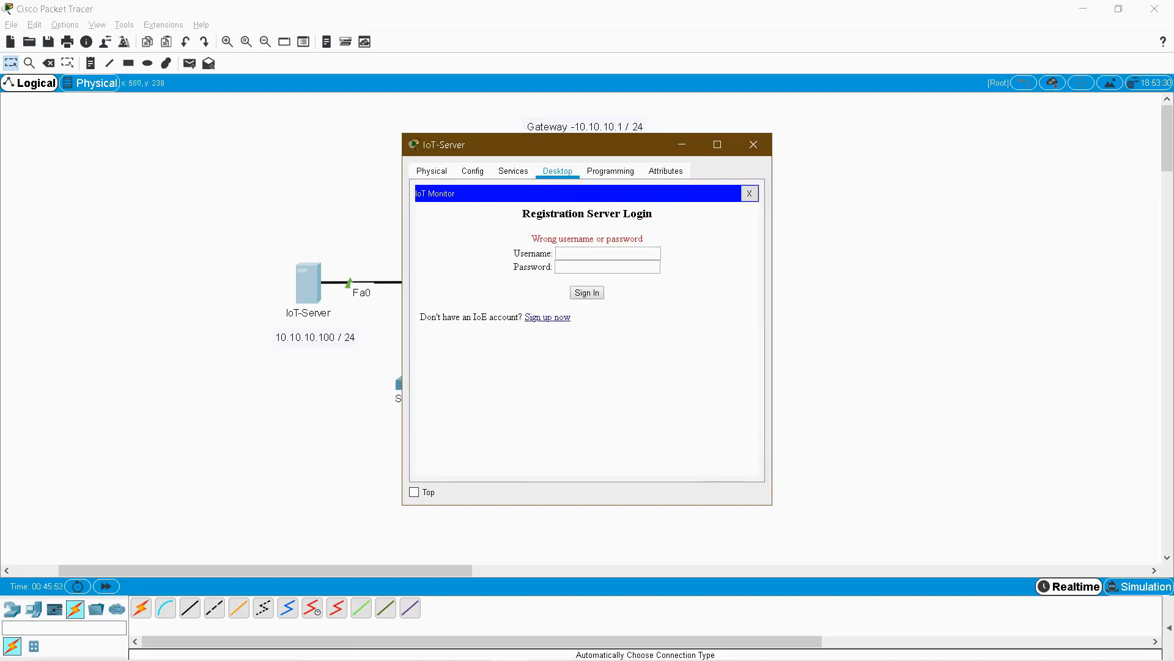
left_click_drag(540, 239, 616, 239)
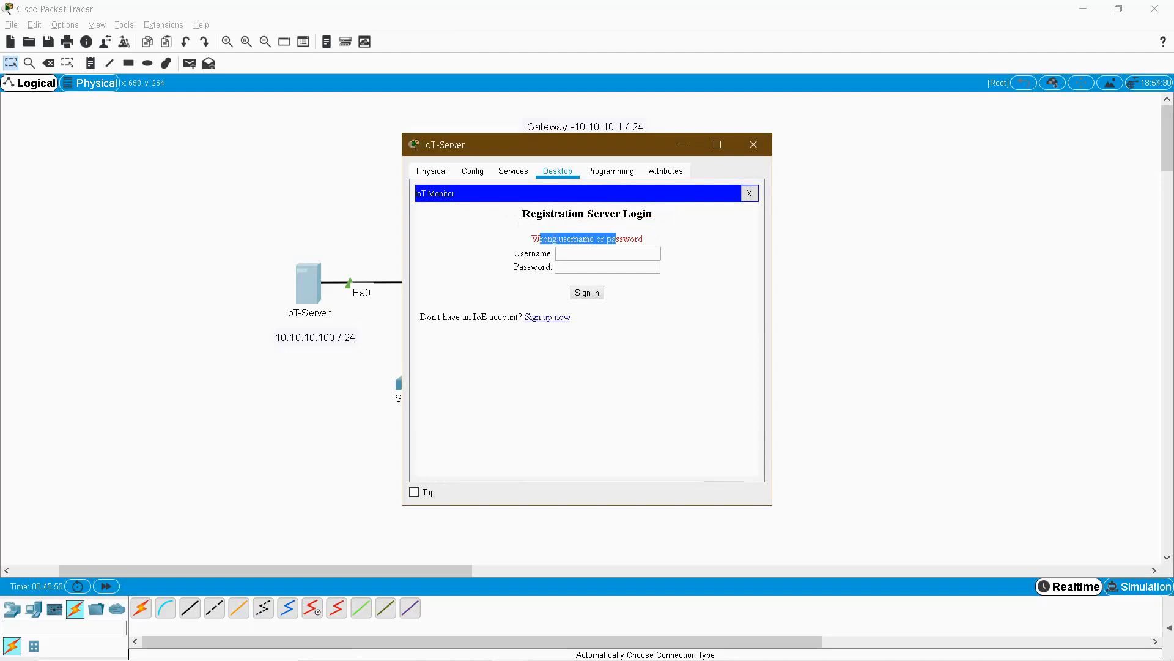
Sign up a new account named admin with a password, then check the IoT users list.
left_click(547, 317)
left_click(608, 241)
type("admin")
key("Tab")
type("admin")
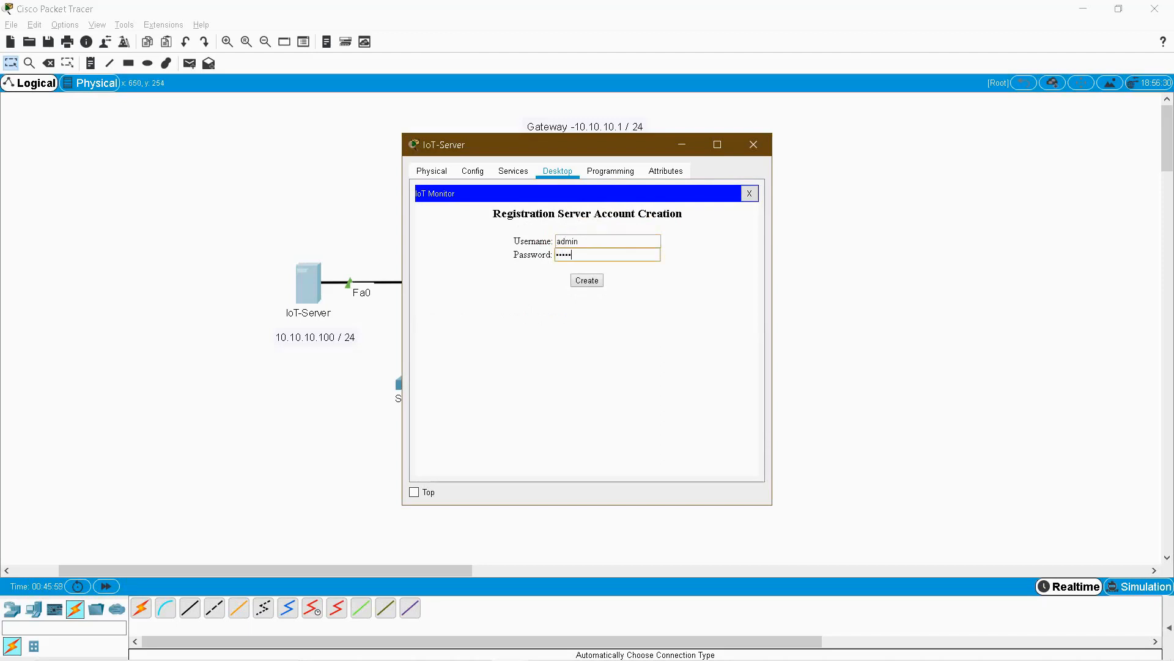
key("Return")
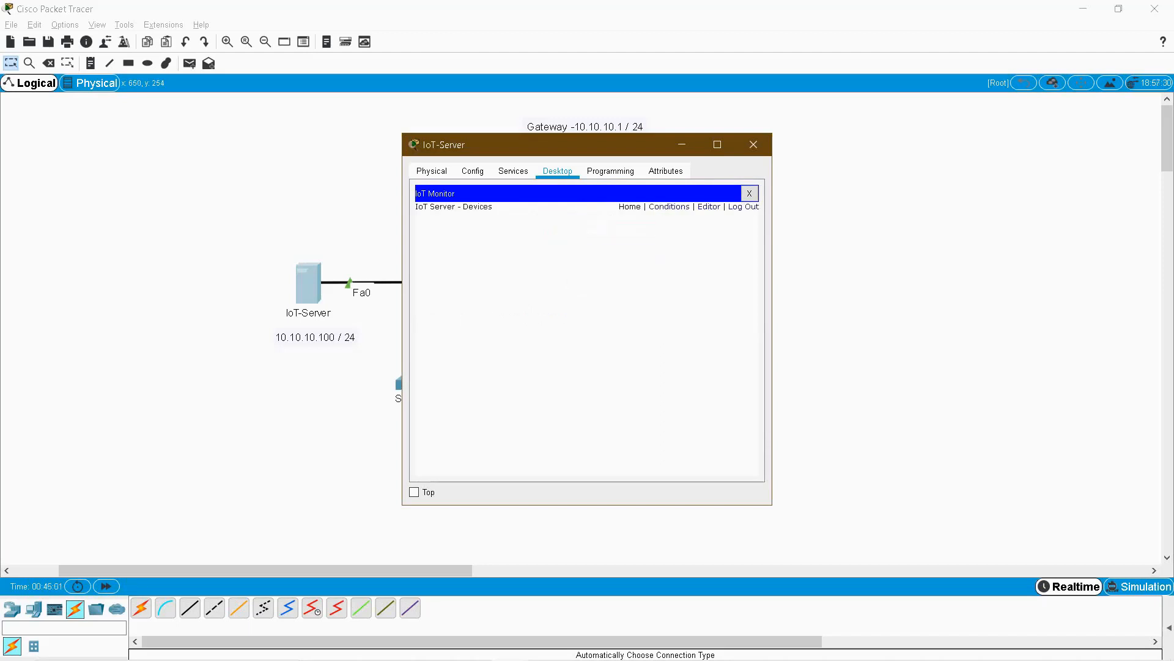
left_click(513, 171)
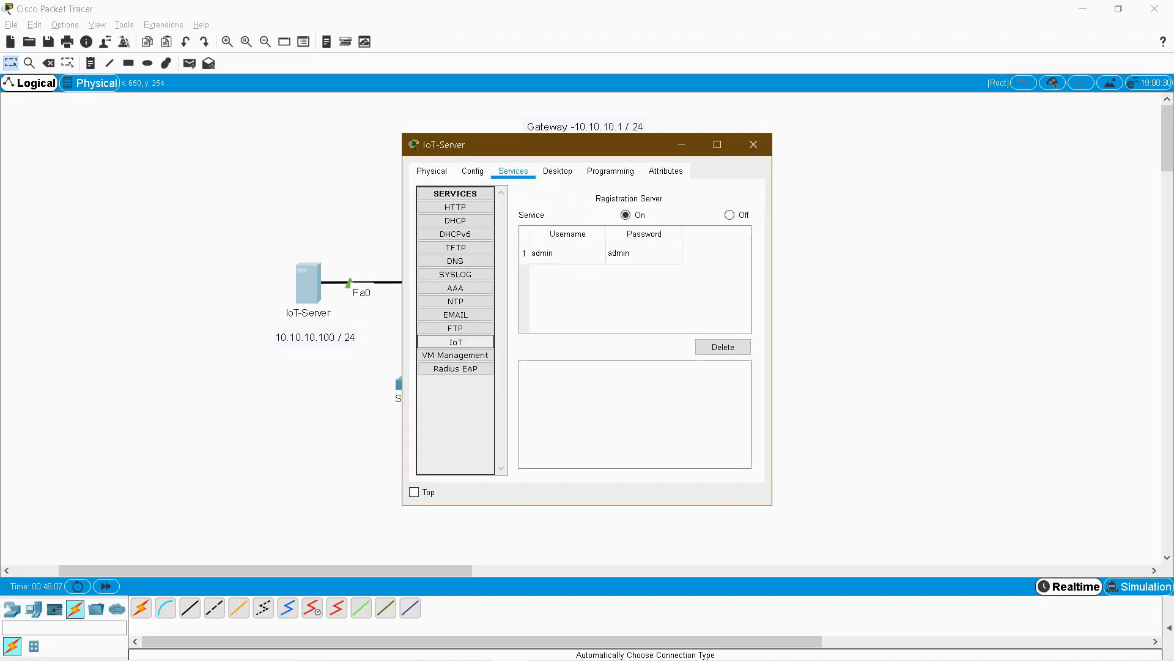
Close the IoT-Server and bring up the Wireless Devices catalogue.
left_click(754, 144)
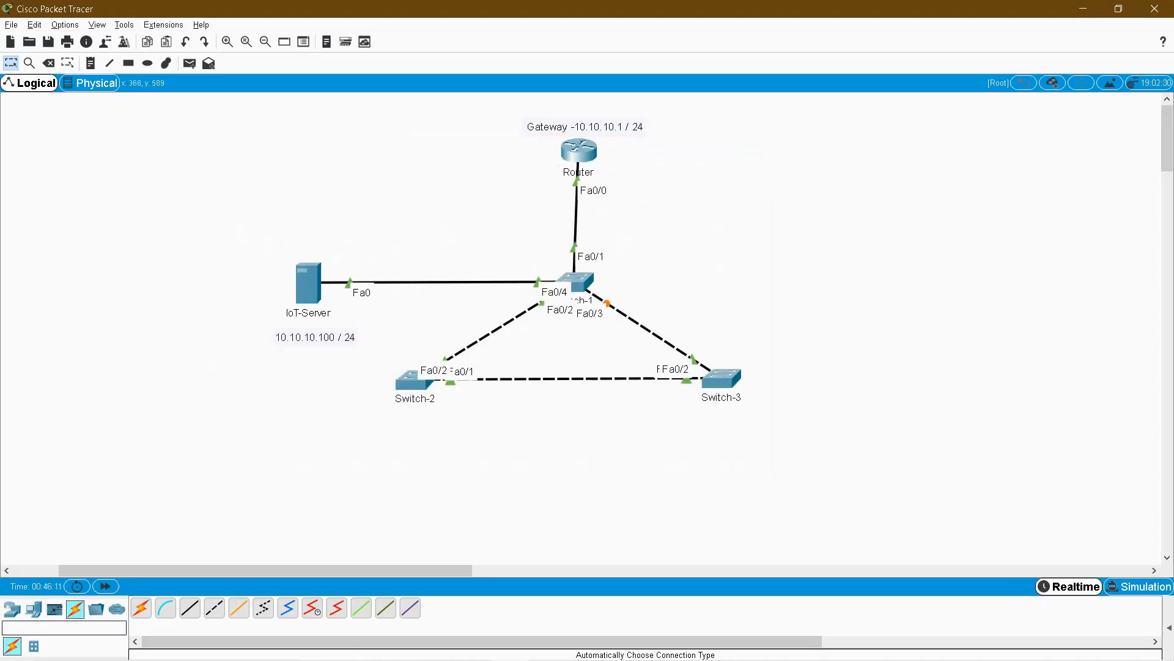
left_click_drag(760, 279, 1023, 512)
left_click_drag(270, 418, 520, 531)
left_click_drag(798, 300, 965, 521)
left_click_drag(780, 305, 971, 484)
left_click(33, 609)
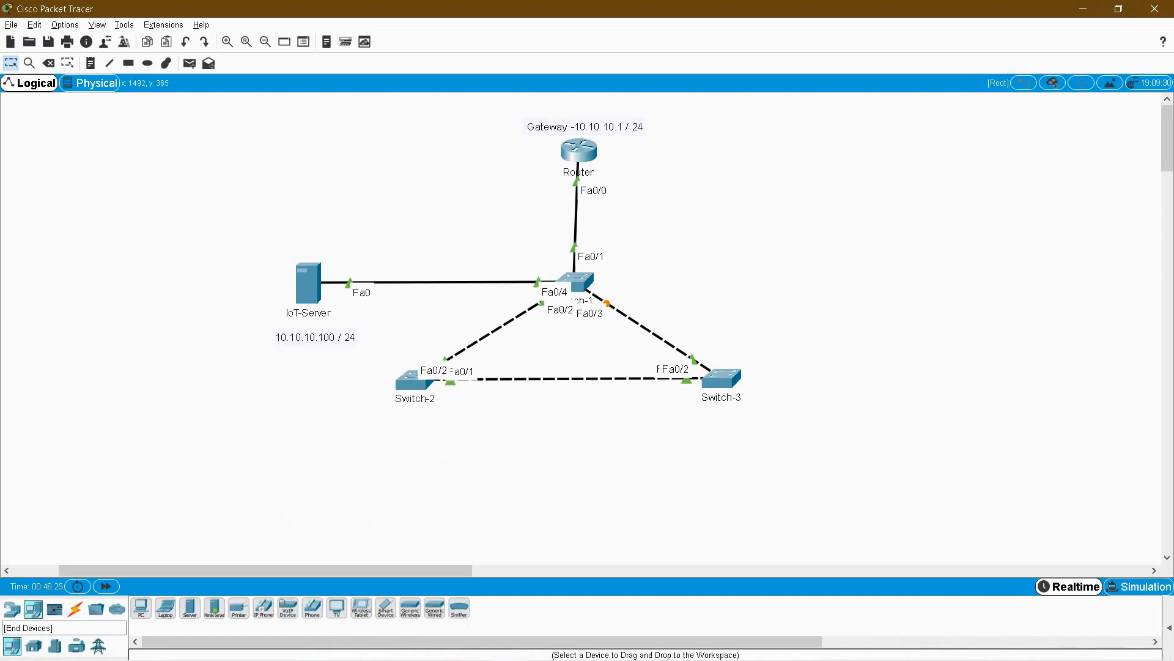
left_click(12, 609)
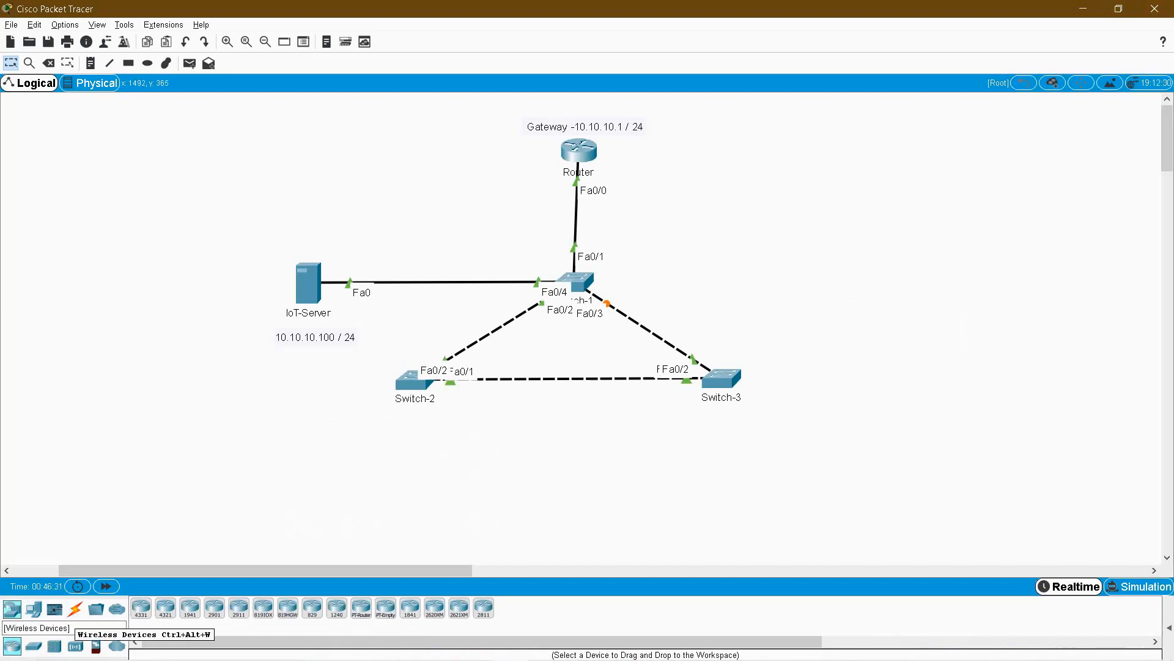
left_click(76, 646)
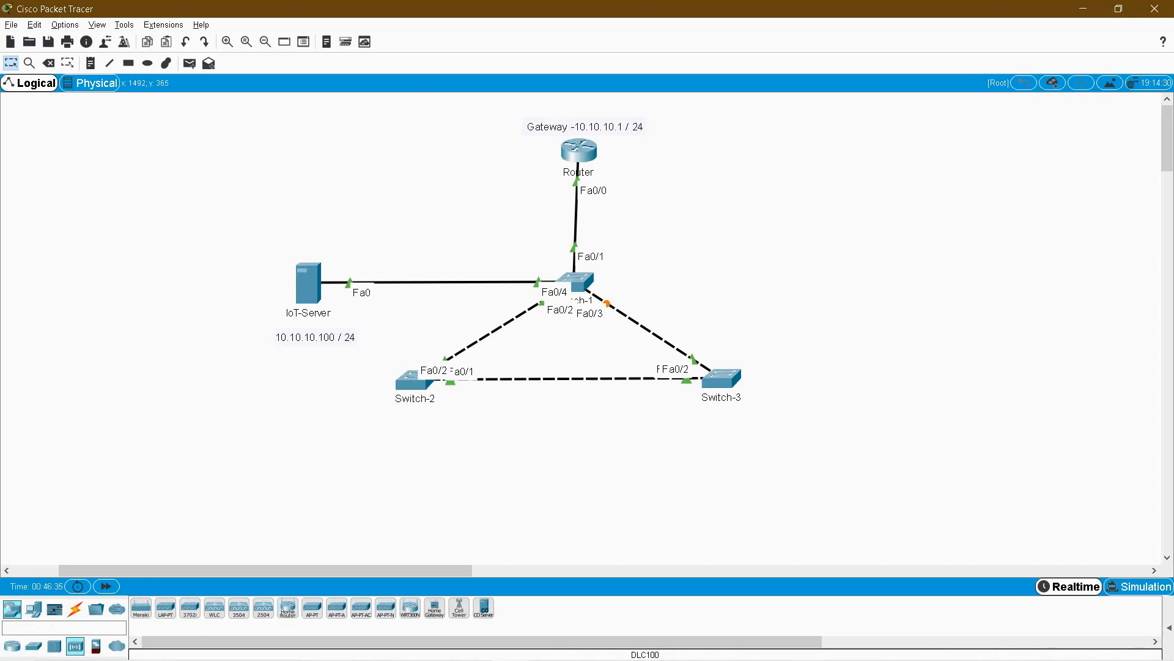
Place a Home Gateway right of Switch-3 and name it Home Gateway.
left_click(435, 608)
left_click(832, 377)
left_click(843, 405)
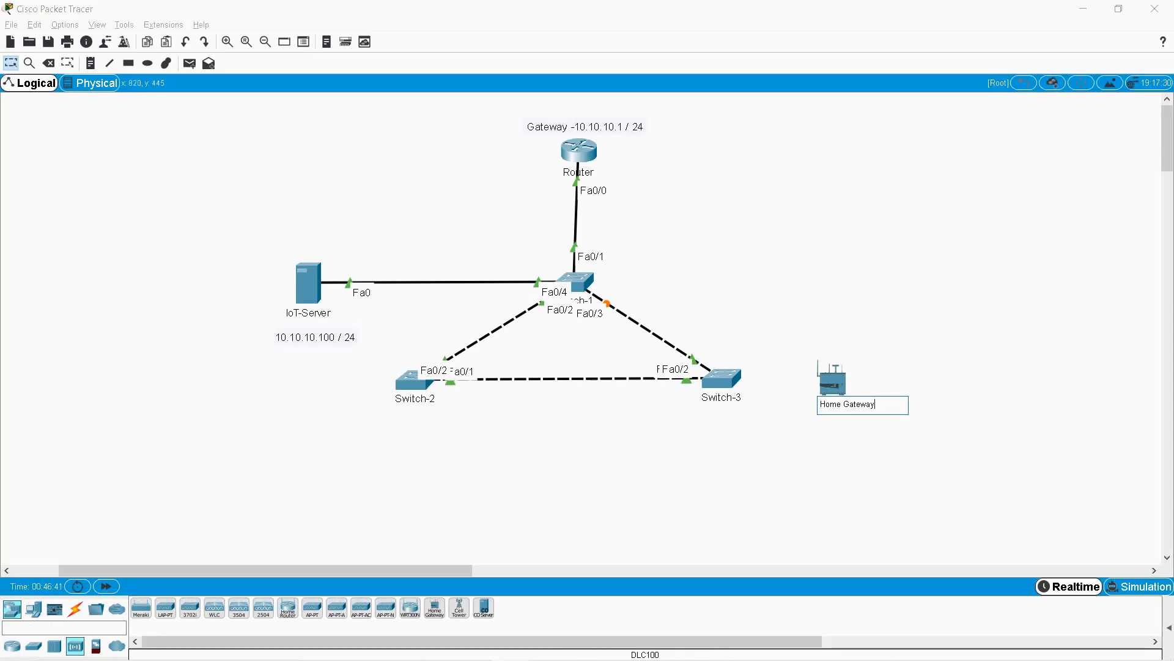
left_click(91, 63)
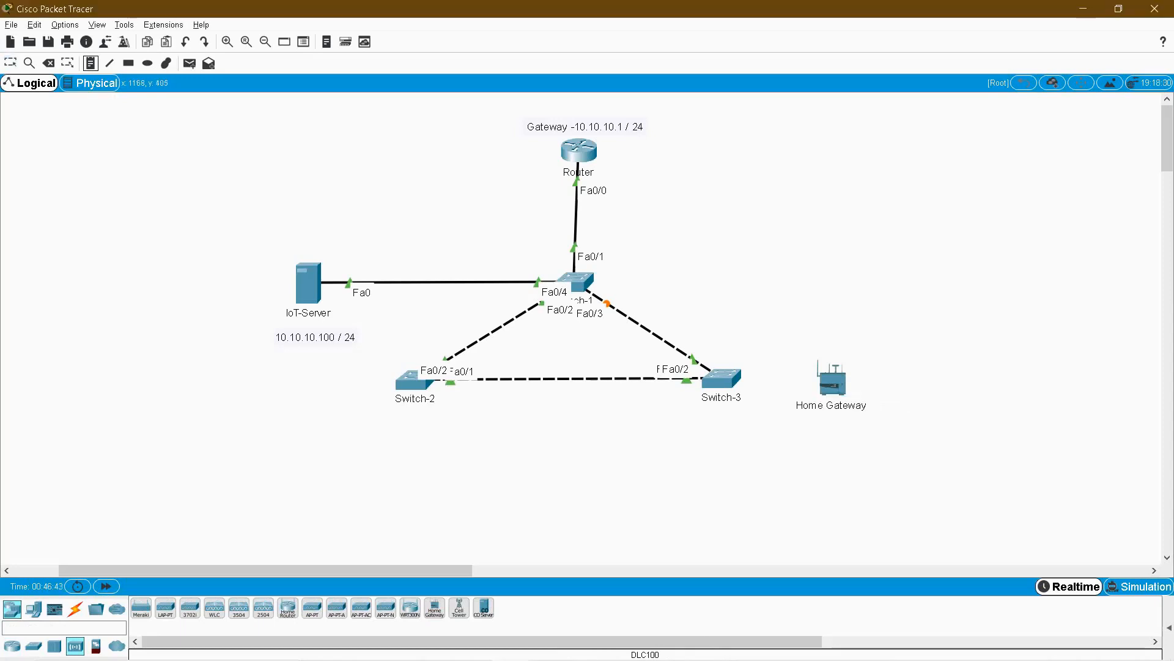
Add a WIRELESS note beneath the Home Gateway and nudge it into place.
left_click(800, 417)
type("WIRELESS")
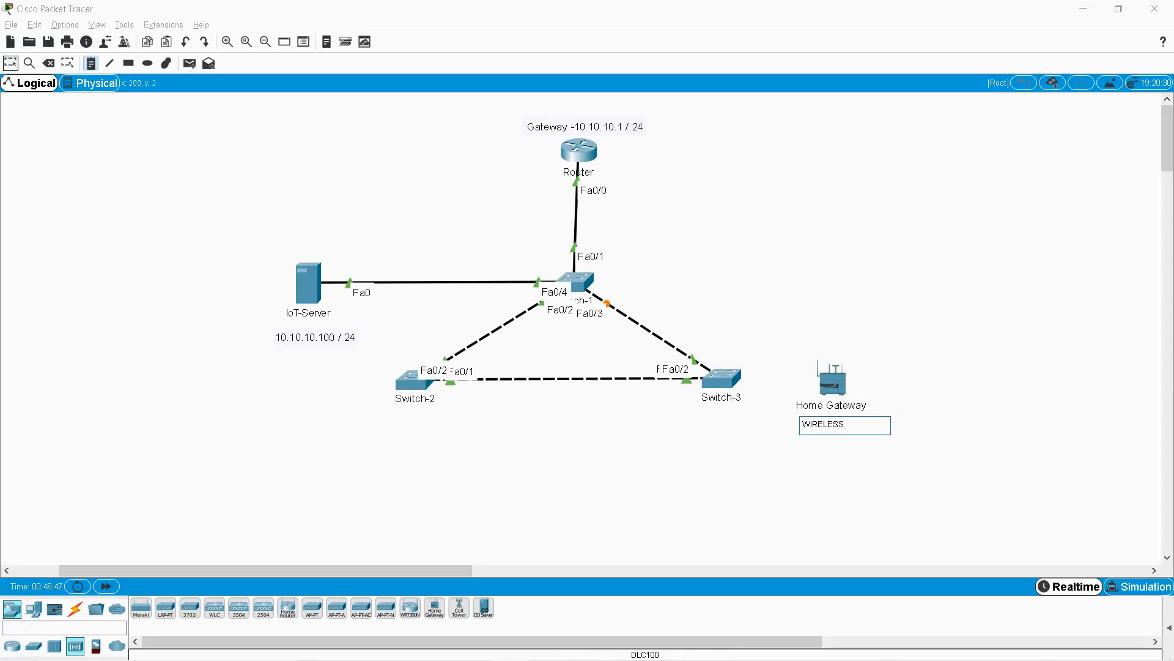
left_click(11, 63)
left_click_drag(832, 428, 835, 423)
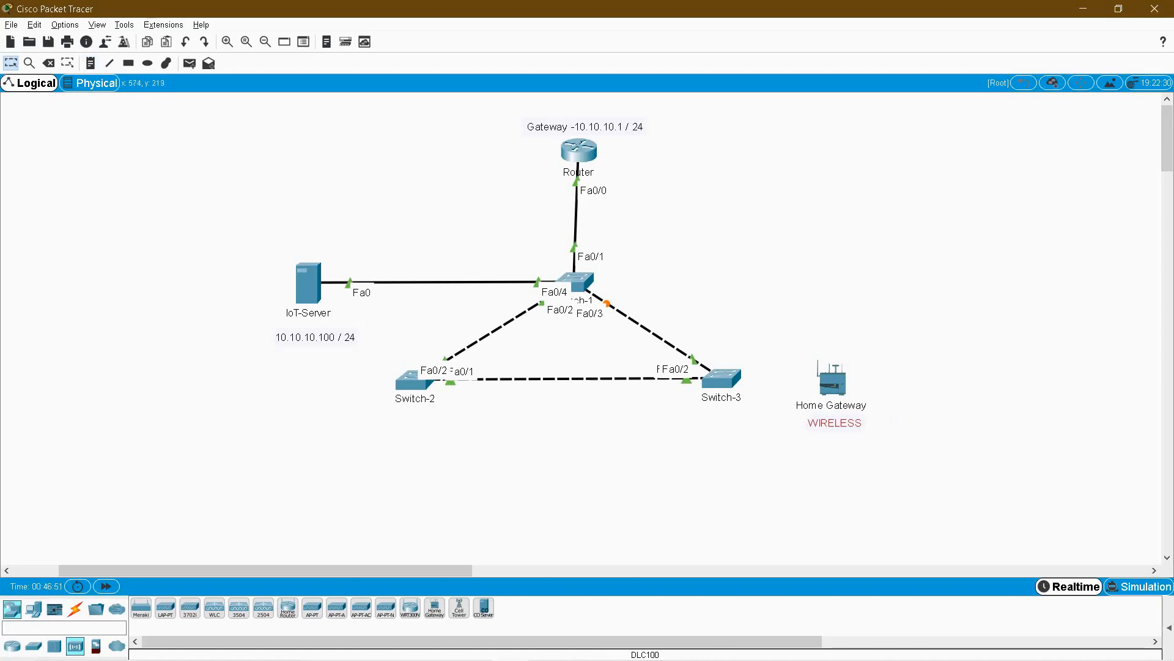
mouse_move(794, 338)
left_mouse_down()
mouse_move(884, 396)
mouse_move(890, 454)
mouse_move(790, 347)
left_mouse_up()
left_click(919, 451)
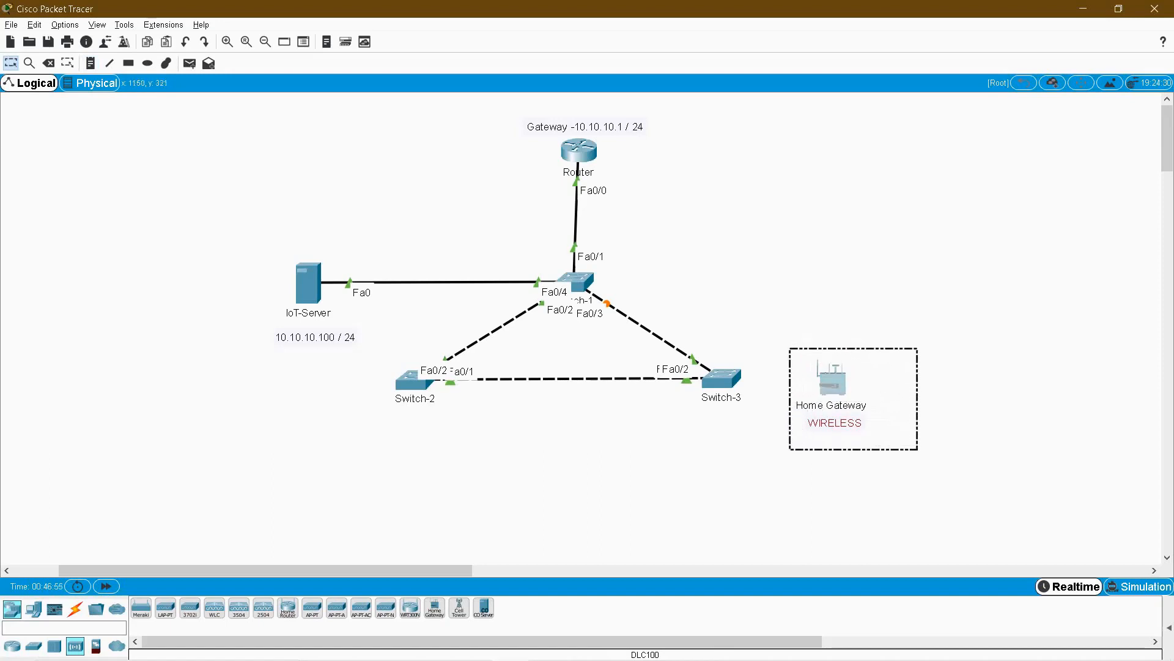
left_click(790, 347)
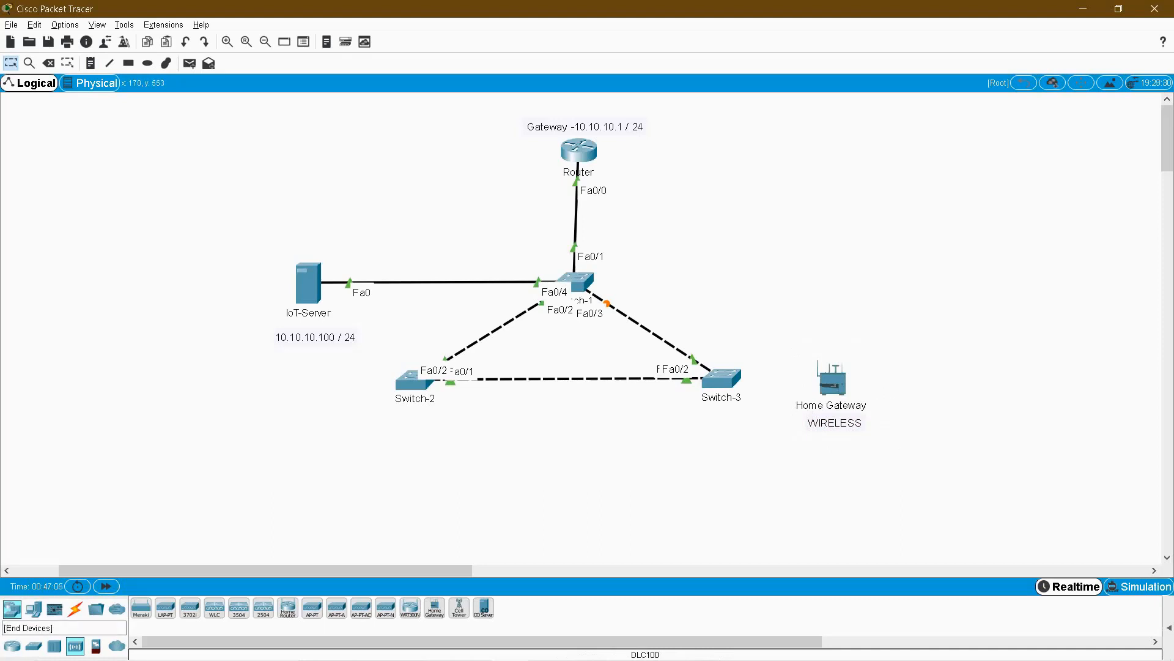
Place a lawn sprinkler right of the Home Gateway and name it Lawn Sprinkler.
type("lawn")
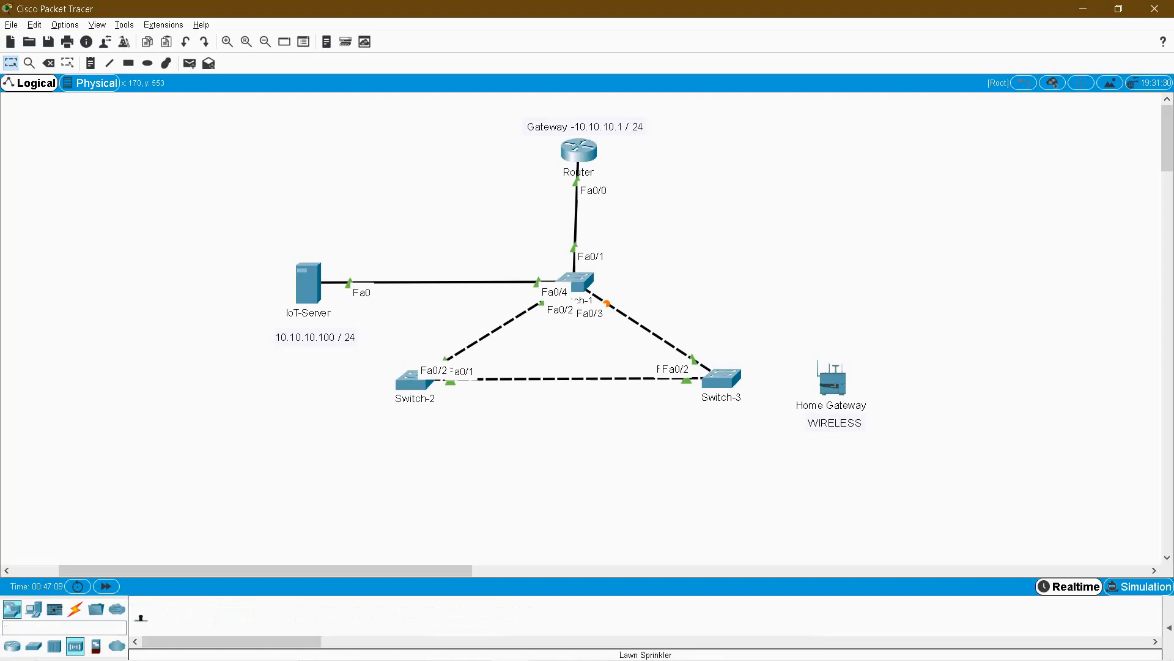
left_click(141, 615)
left_click_drag(140, 613, 960, 353)
left_click(961, 374)
key("ctrl+a")
type("La")
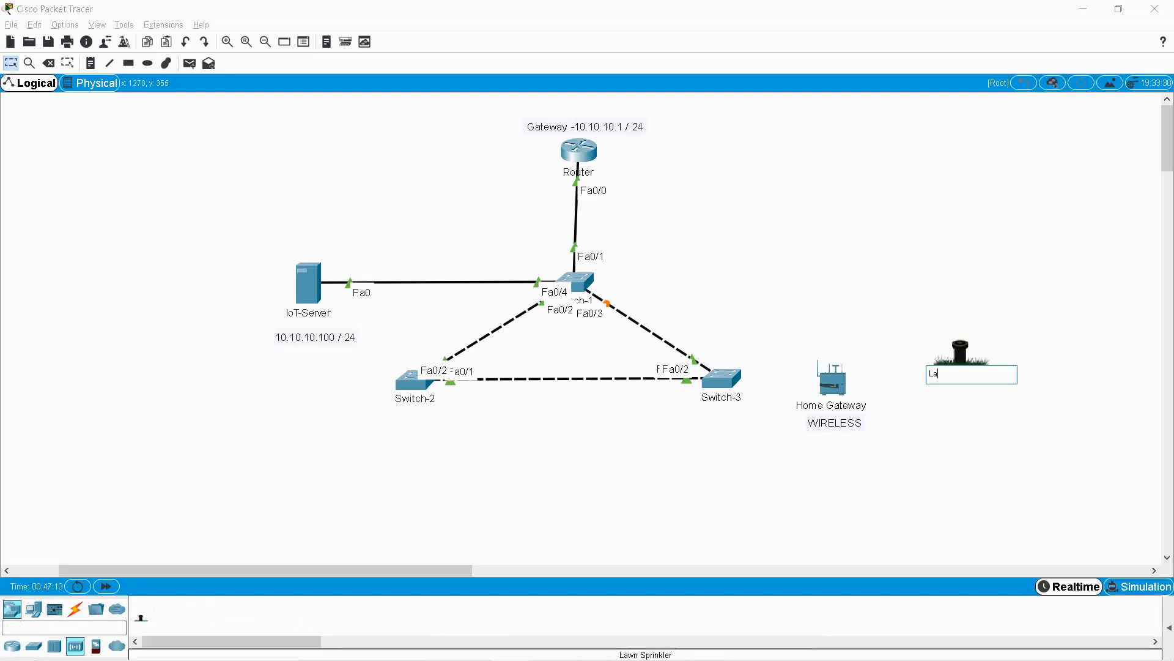
type("wn Sprinkler")
key("Return")
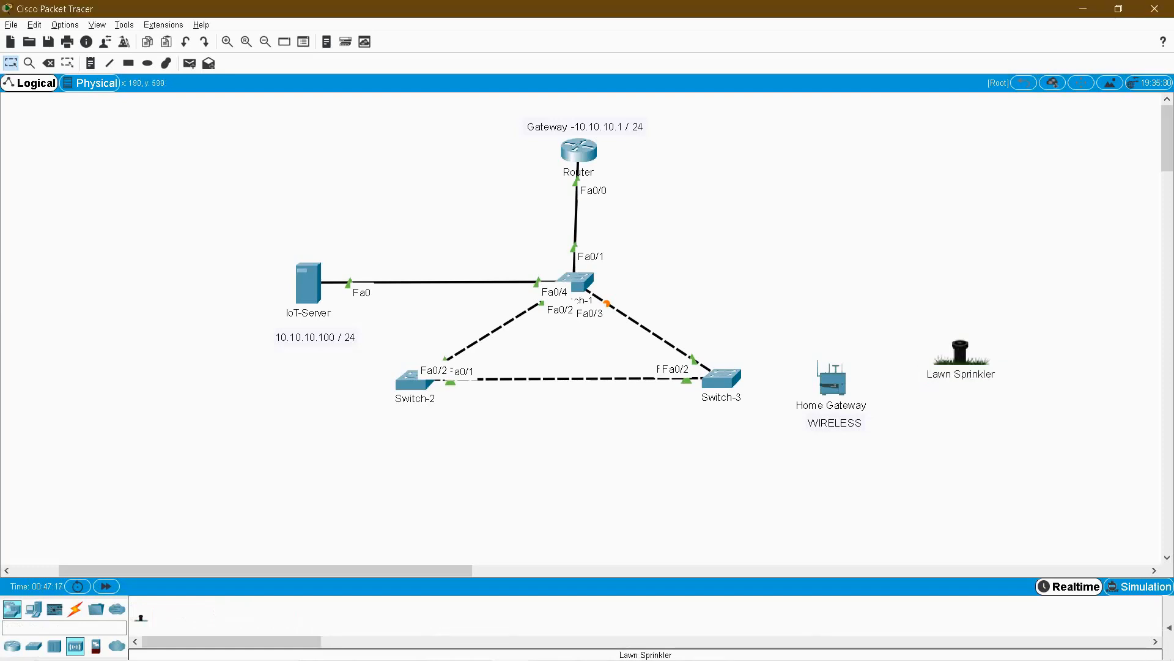
Place a water level device above the sprinkler and name it Water Level Monitor.
type("wate")
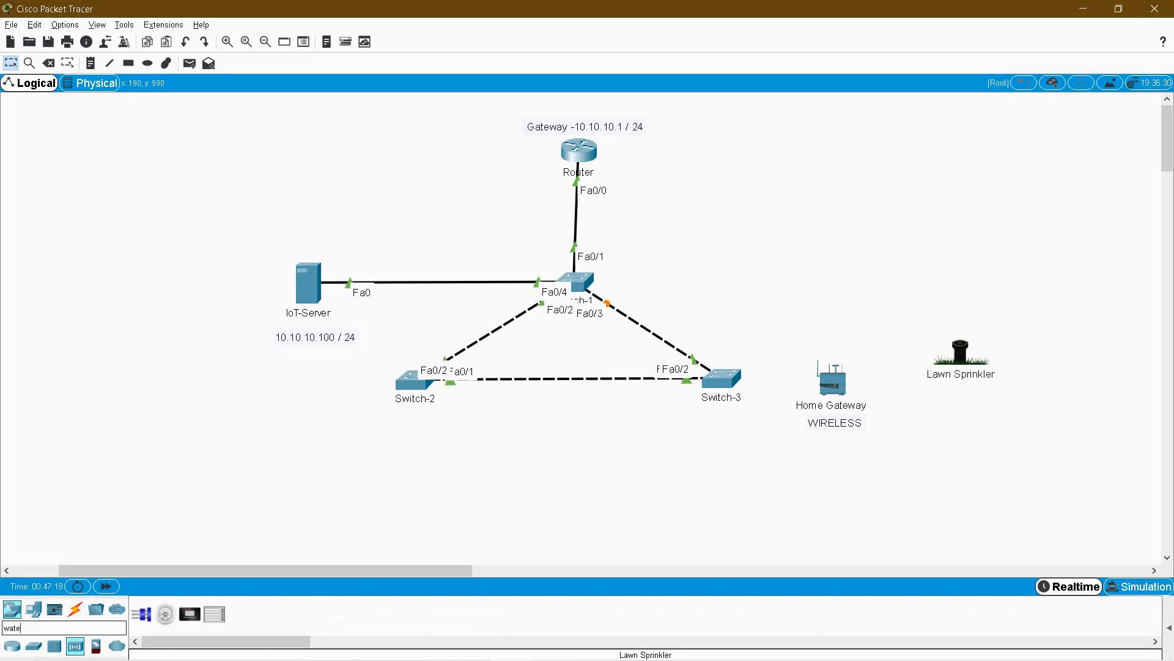
key("BackSpace")
key("BackSpace")
key("BackSpace")
key("BackSpace")
key("BackSpace")
left_click_drag(190, 613, 831, 304)
left_click(923, 307)
type("Wa")
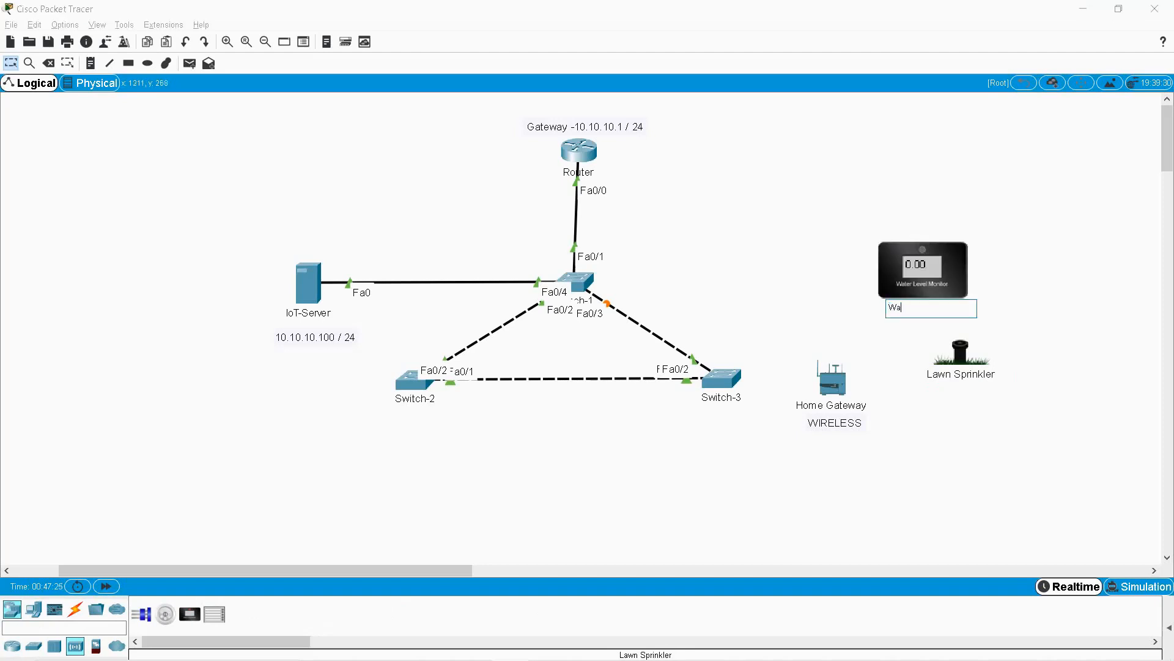
type("ter LEvel")
key("BackSpace")
key("BackSpace")
key("BackSpace")
type("vel Monitor")
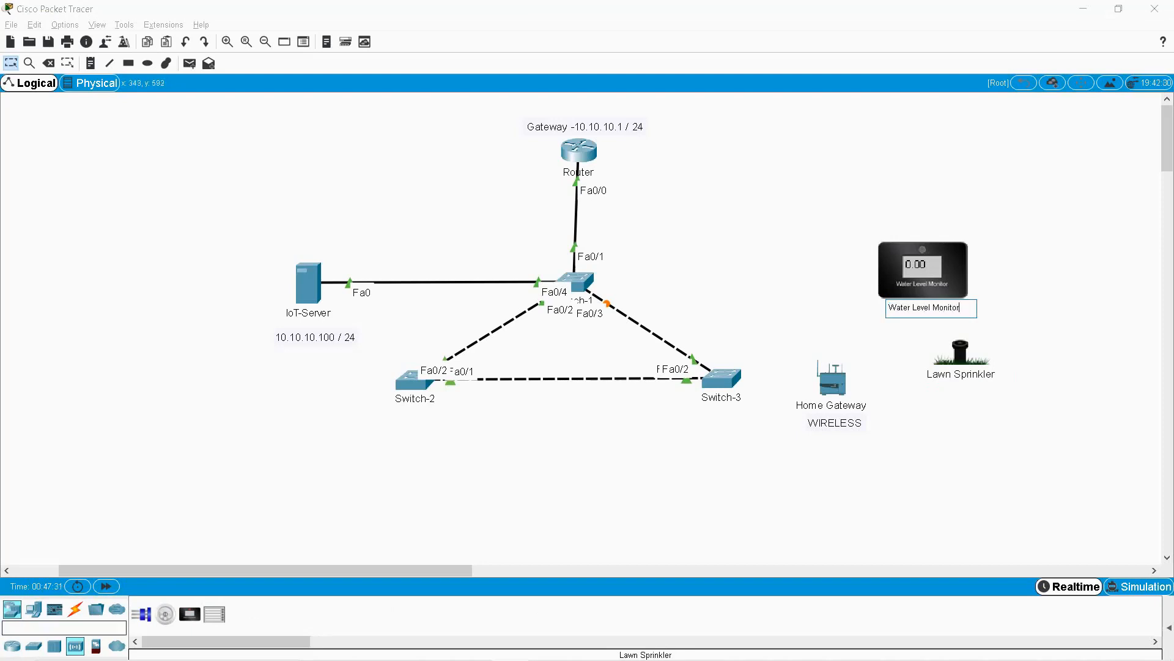
key("Return")
Place a humidity device at the workspace's right and name it Humidity monitor.
type("humi")
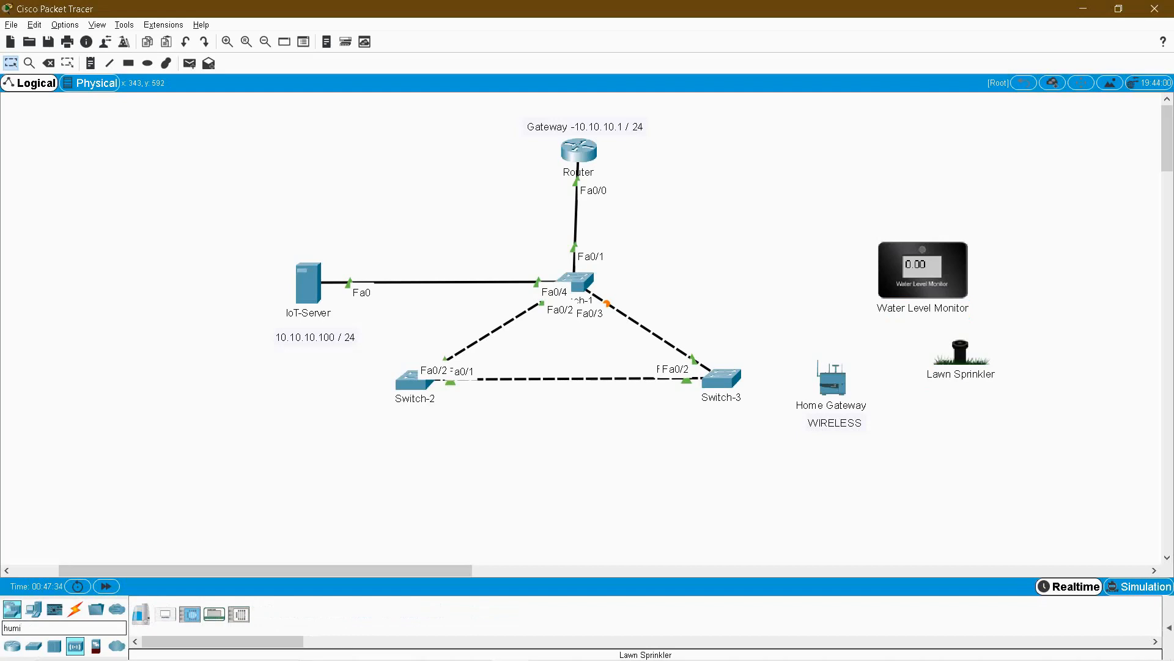
left_click(189, 614)
left_click(1072, 266)
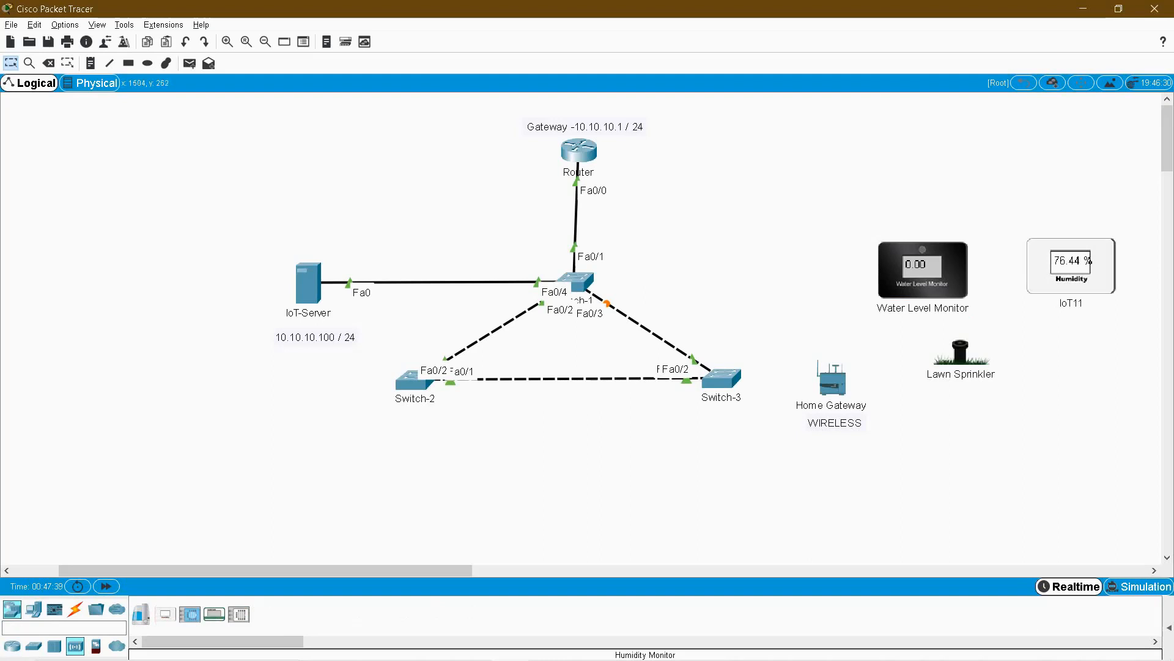
type("Humi")
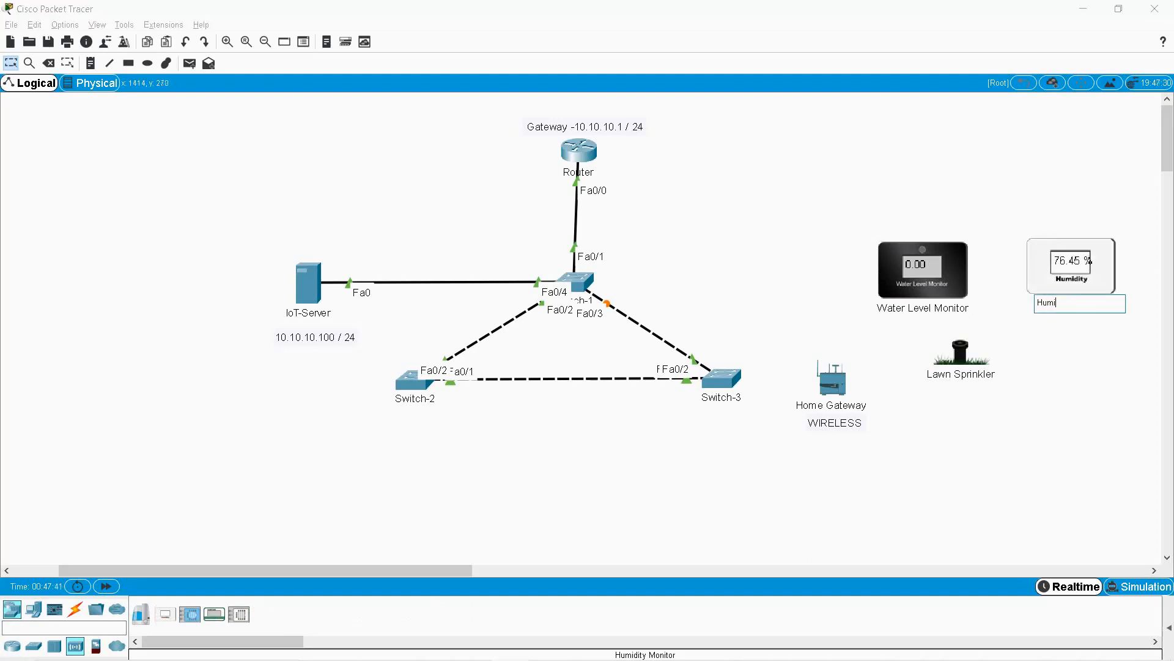
type("dity monitor")
key("Return")
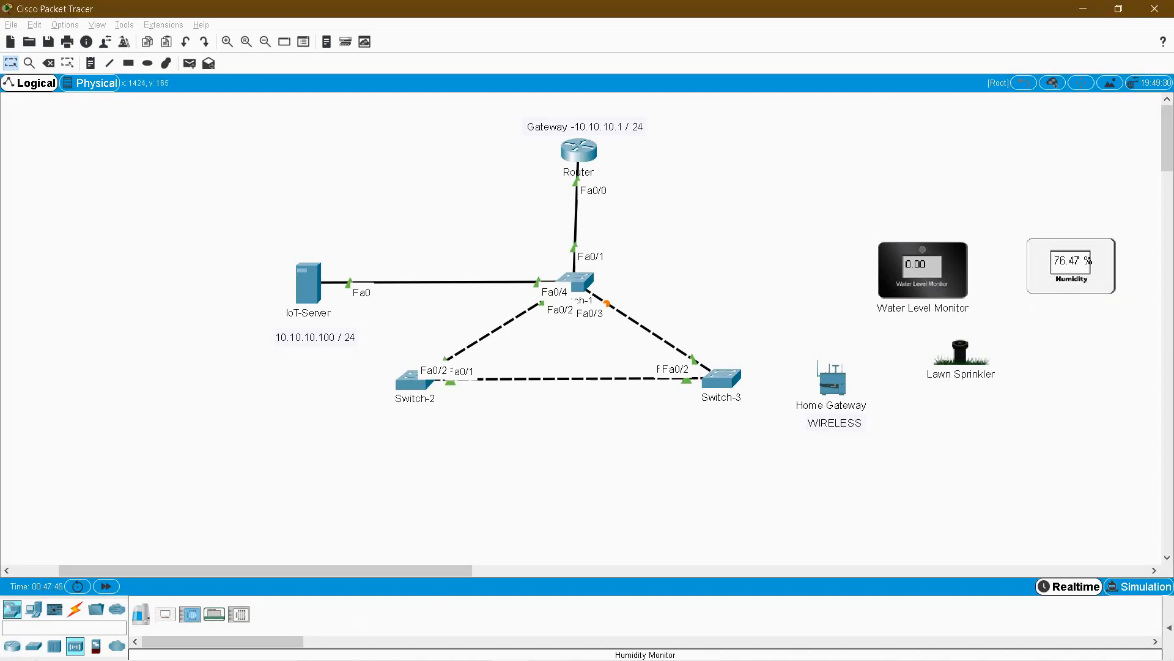
left_click_drag(1064, 459, 1077, 512)
left_click_drag(918, 418, 1067, 489)
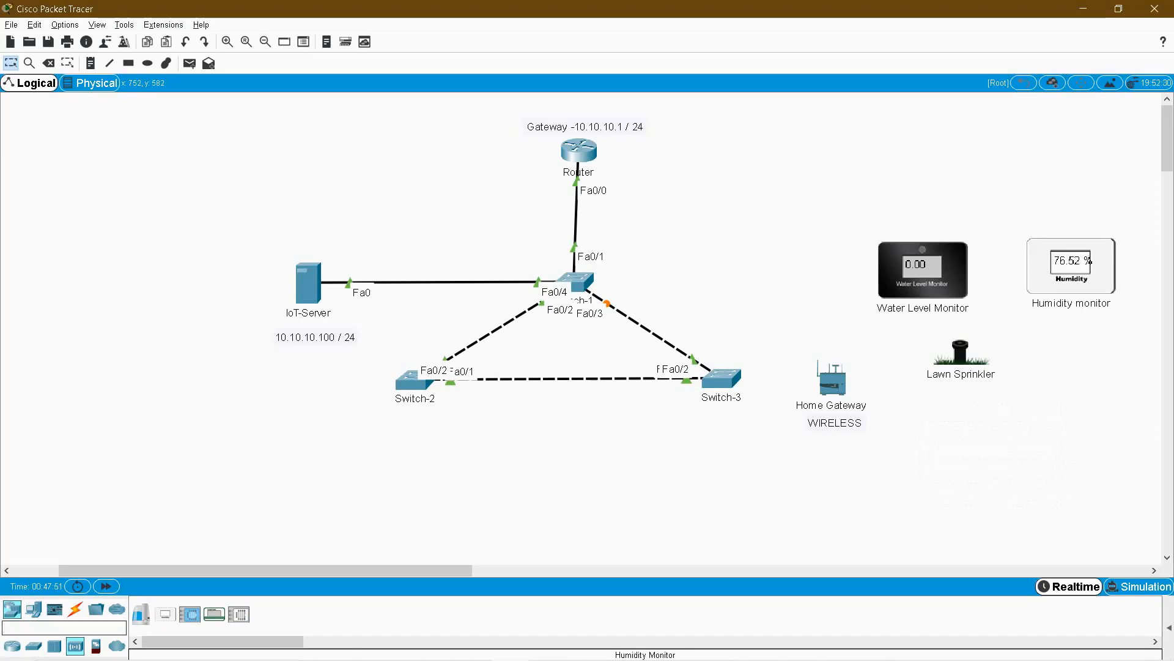
Place a generic Thing below the Lawn Sprinkler and rename it LAWN.
type("thn")
key("BackSpace")
type("i")
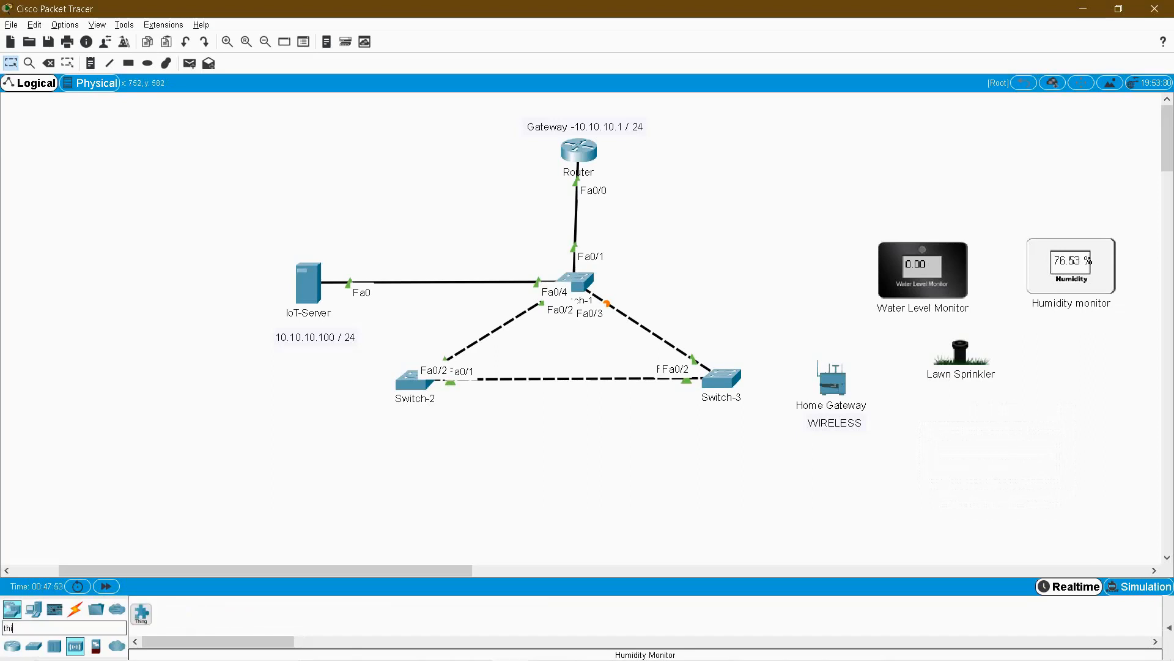
type("ng")
key("Return")
left_click_drag(141, 613, 939, 433)
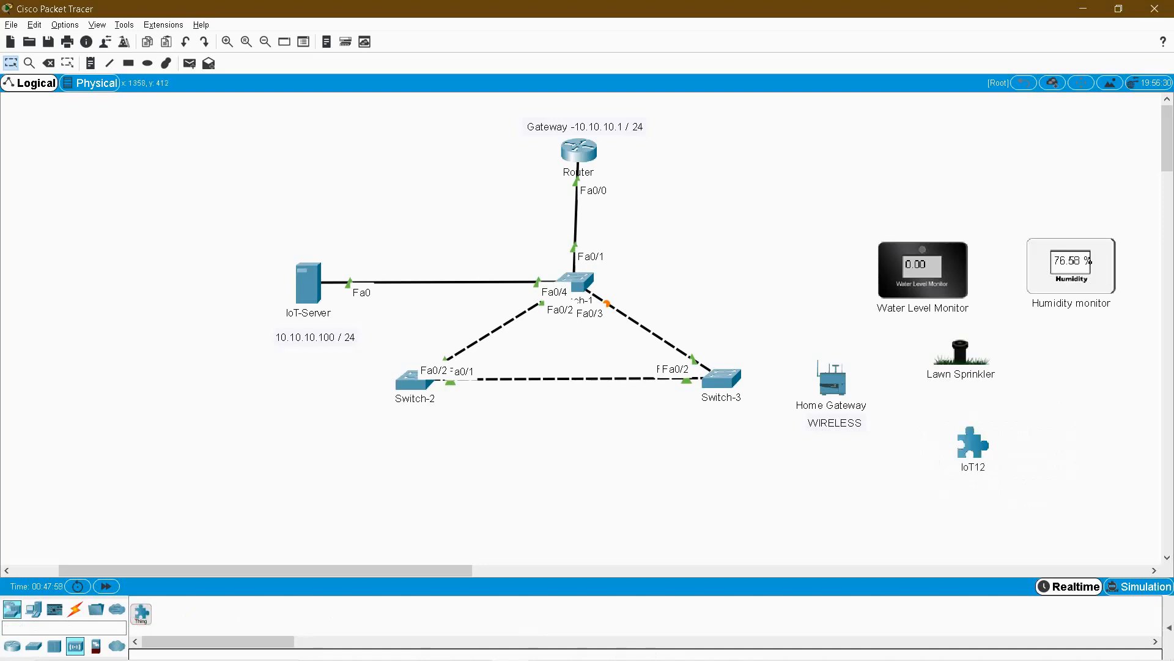
left_click_drag(948, 418, 1003, 473)
left_click(969, 467)
type("LAWN")
key("Return")
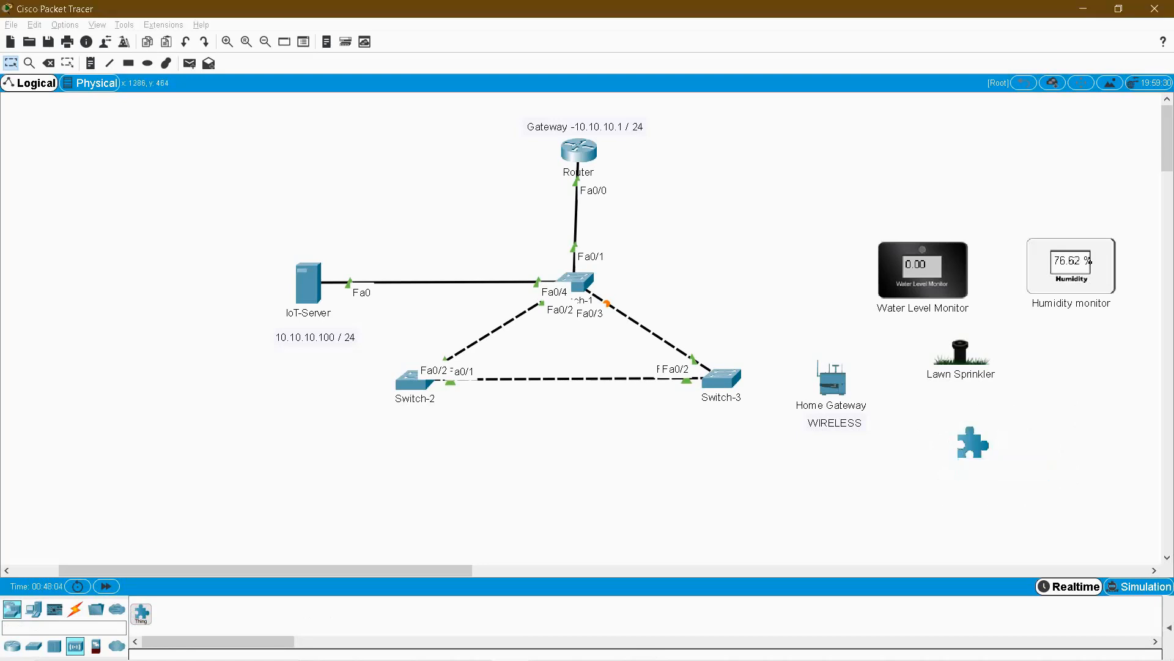
left_click_drag(912, 424, 1024, 481)
left_click(1015, 486)
Bring up Chrome's lawn image results and close the job portal tab.
mouse_move(636, 659)
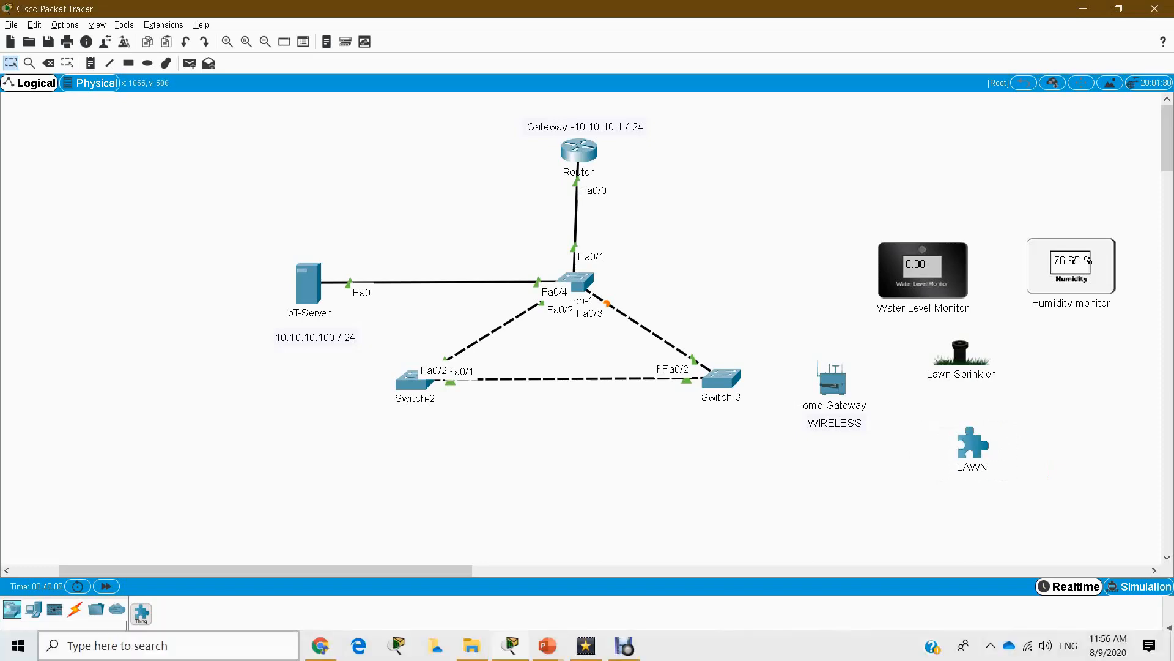
left_click(320, 645)
scroll(796, 612, "up", 5)
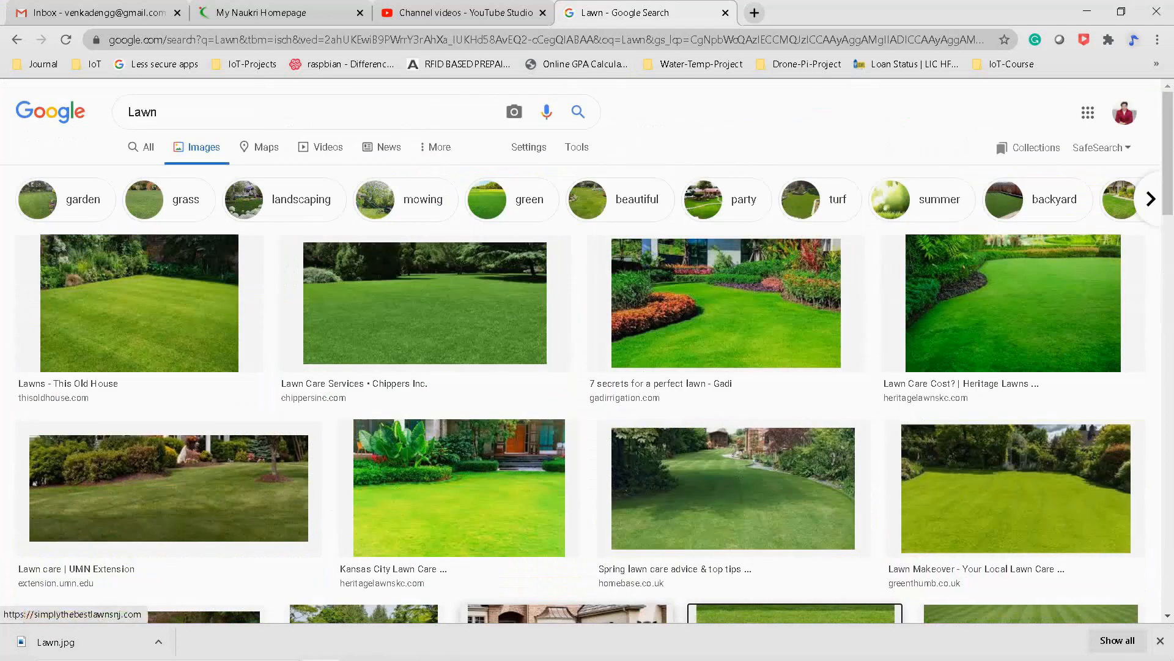
left_click_drag(168, 113, 79, 113)
left_click_drag(168, 113, 79, 112)
left_click(169, 113)
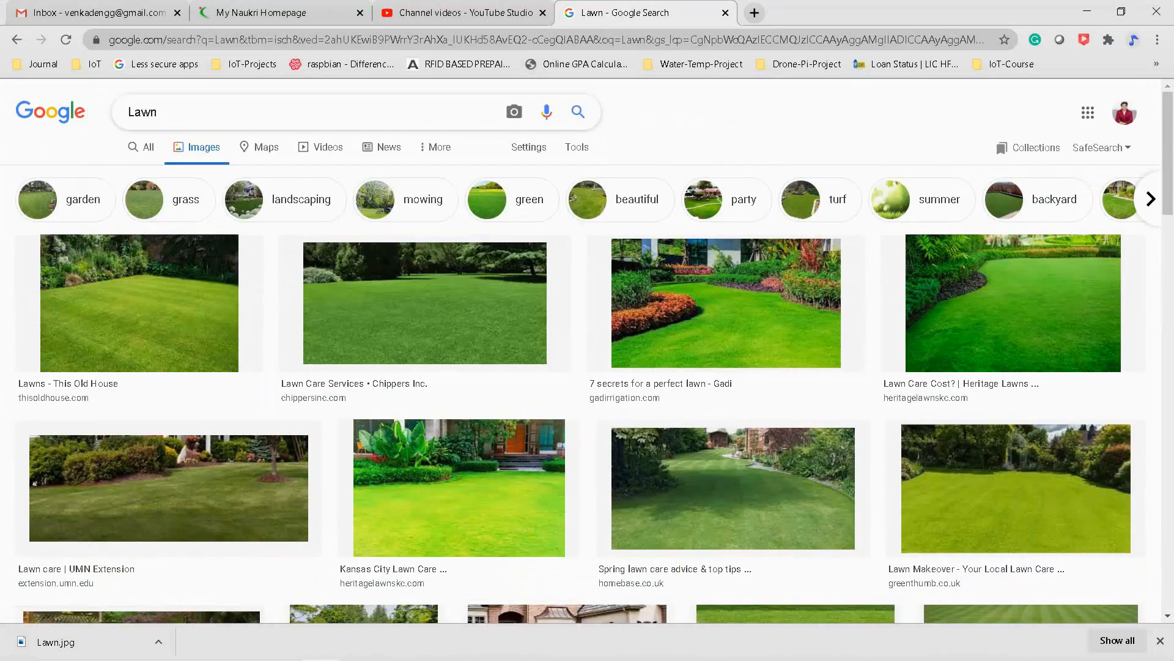
scroll(728, 306, "down", 8)
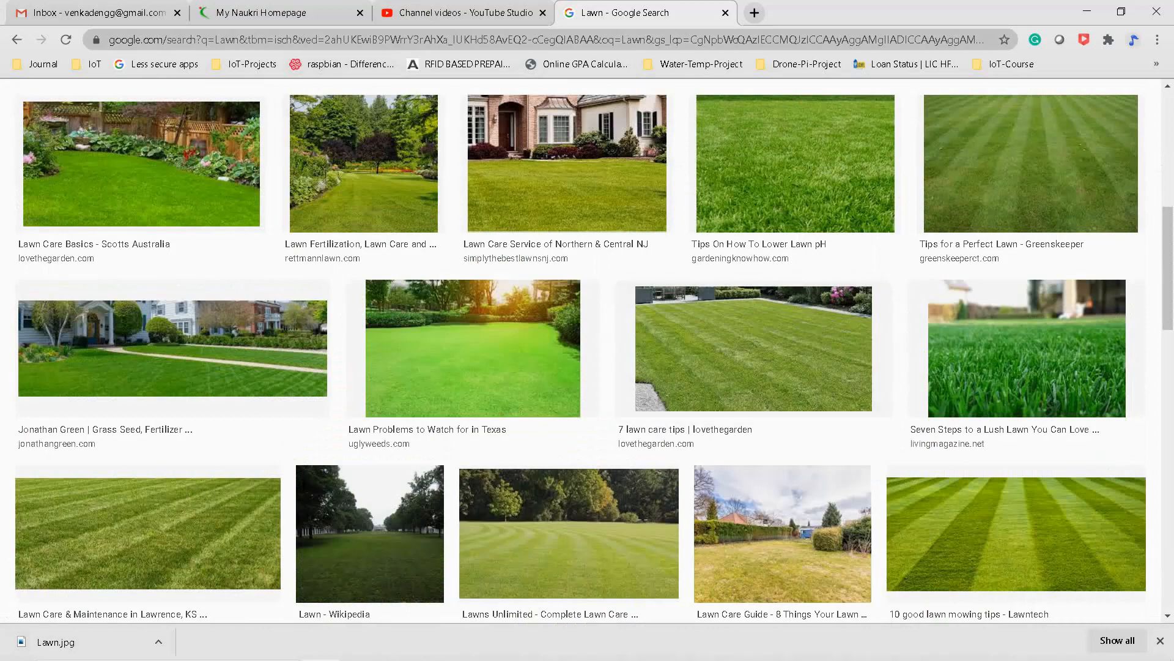
left_click(360, 12)
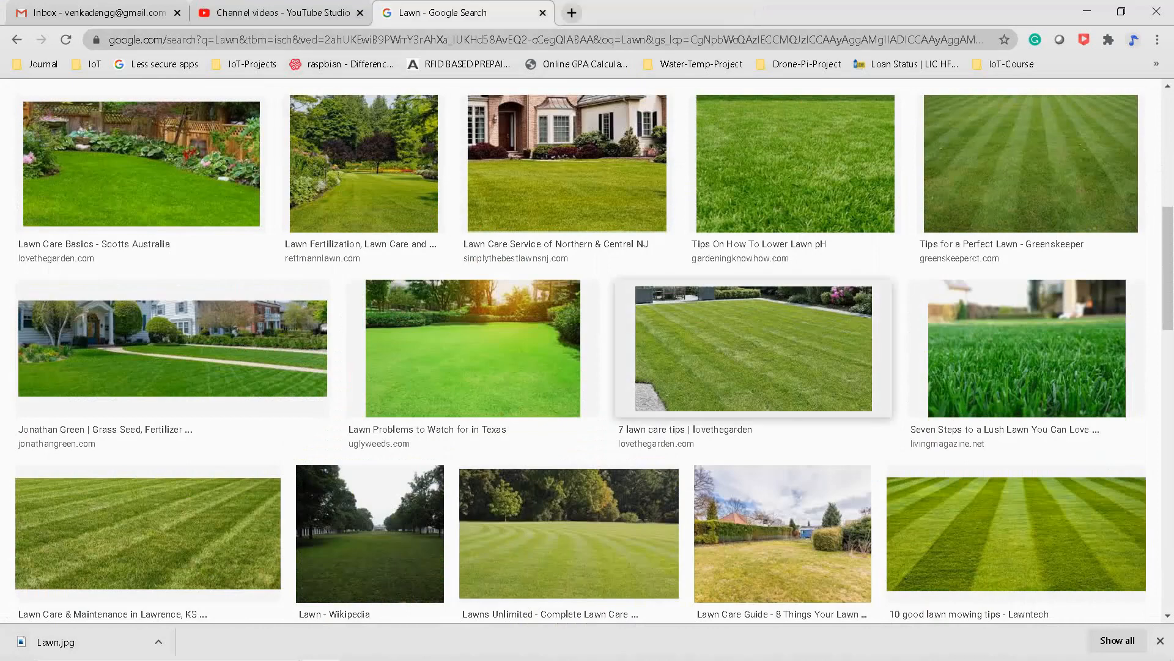
Save the striped lawn photo with Save image as, then return to Packet Tracer.
right_click(769, 334)
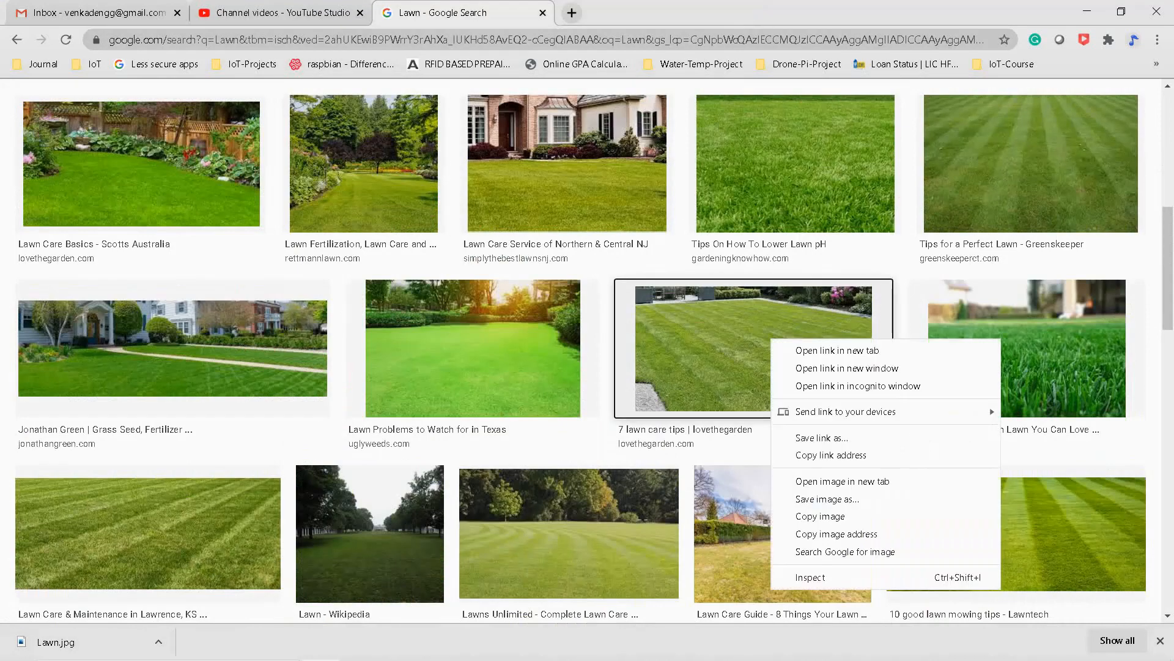
left_click(807, 499)
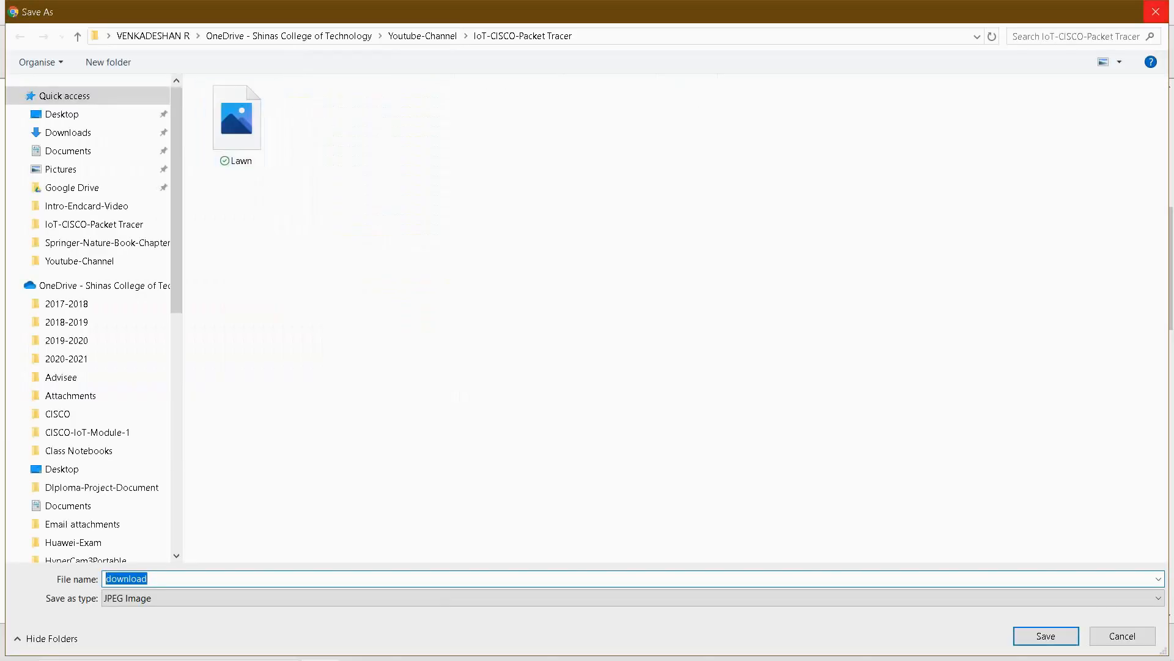
key("Escape")
key("alt+Tab")
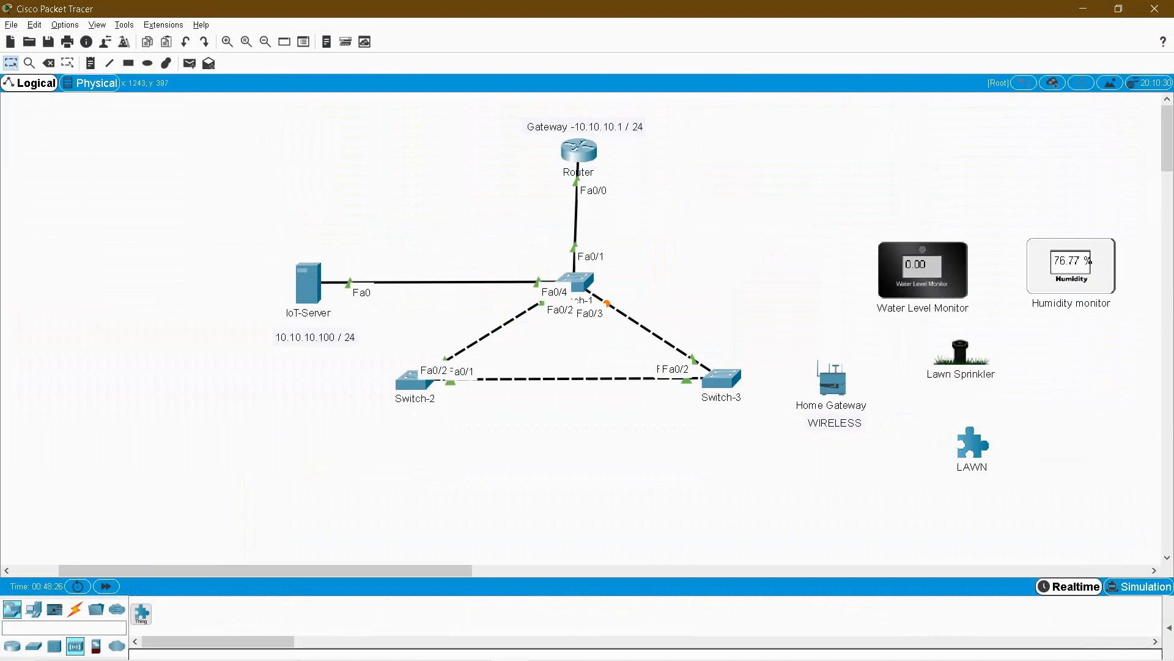
In LAWN's Thing Editor, set its new image to the Lawn picture from the Youtube-Channel folder.
left_click(973, 443)
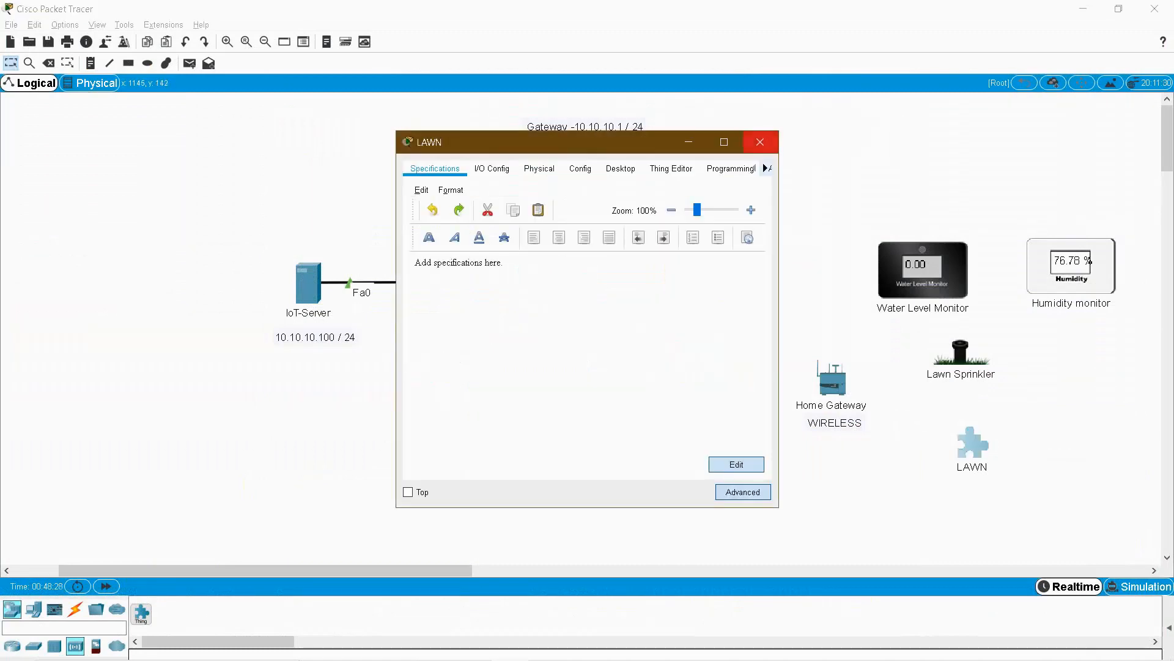
left_click(760, 142)
left_click(973, 443)
left_click(677, 169)
left_click(474, 291)
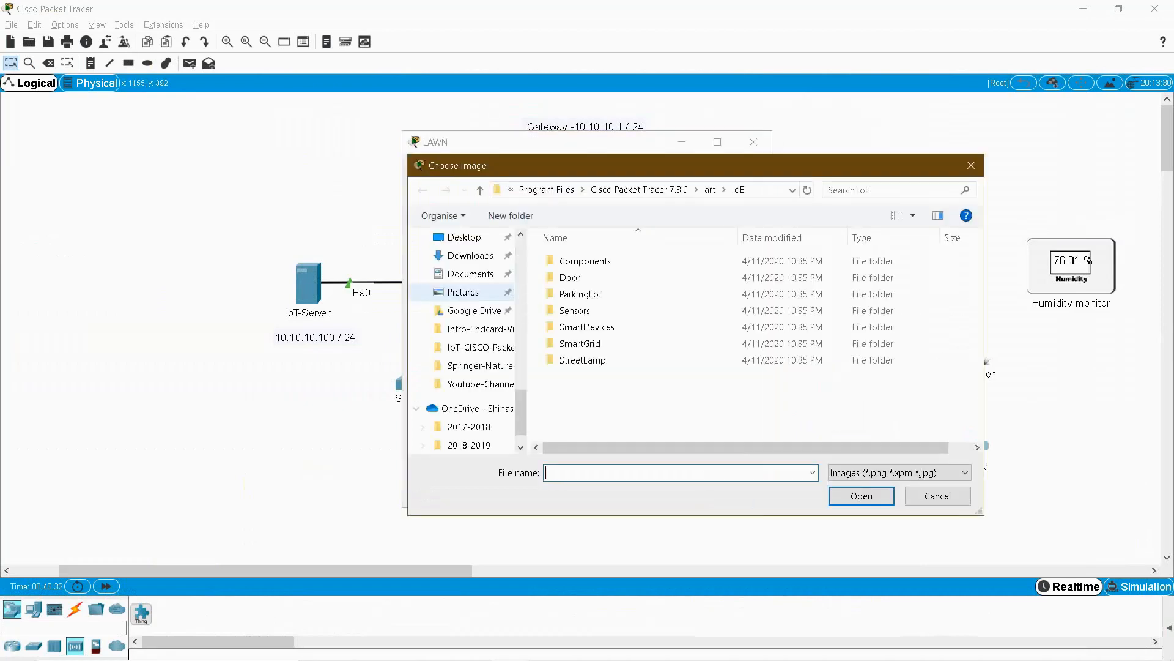
left_click_drag(520, 407, 521, 368)
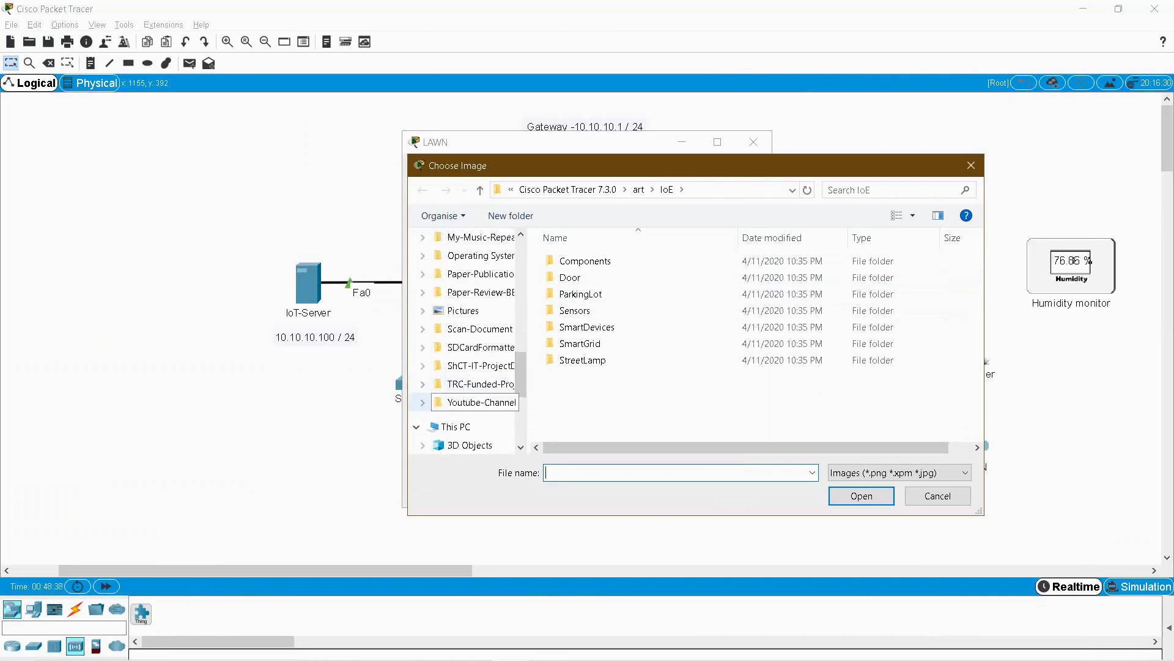
left_click(482, 402)
double_click(588, 277)
double_click(582, 273)
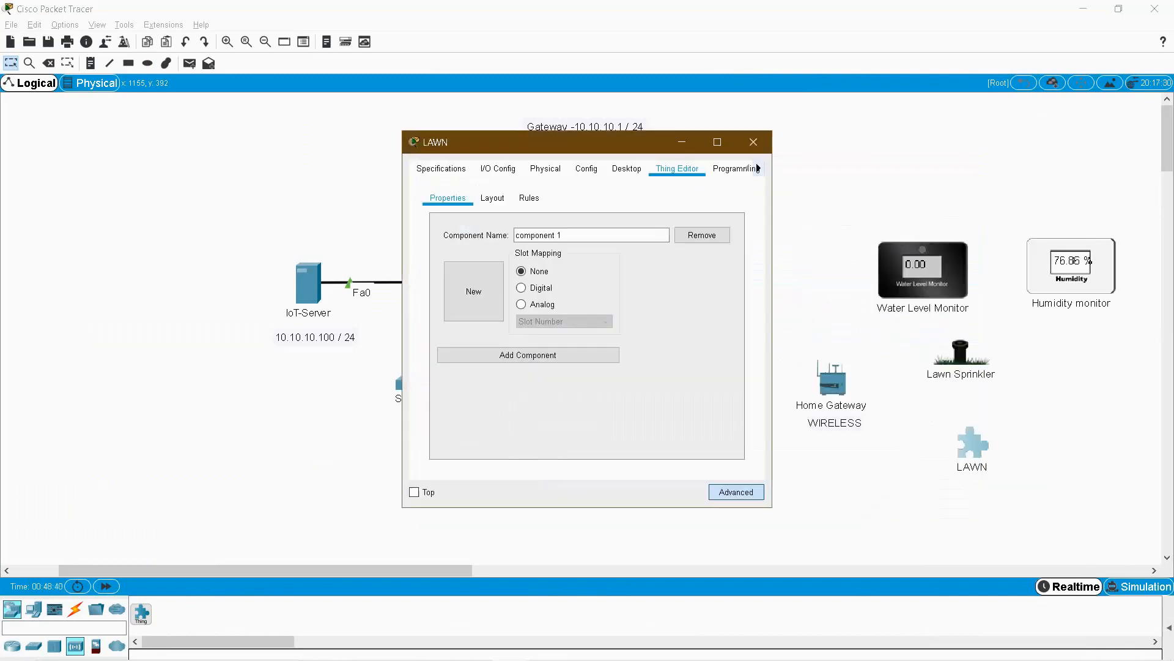
left_click(754, 142)
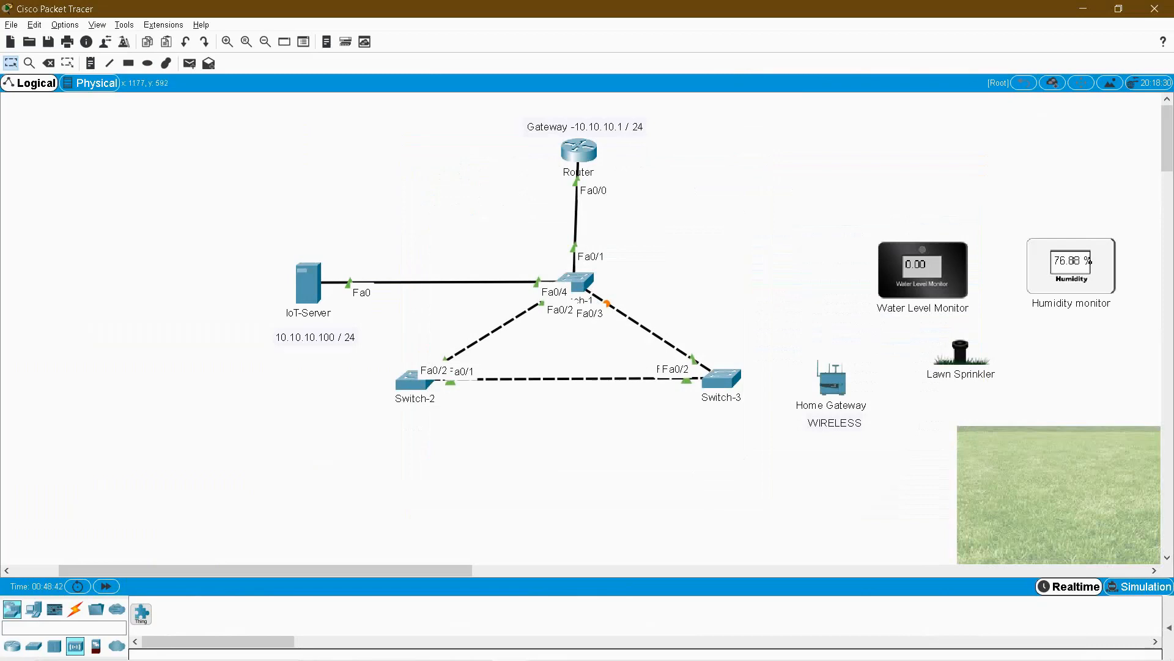
Move the Lawn Sprinkler onto the top edge of the LAWN image.
left_click_drag(428, 570, 459, 570)
left_click_drag(919, 469, 854, 442)
left_click_drag(873, 353, 895, 387)
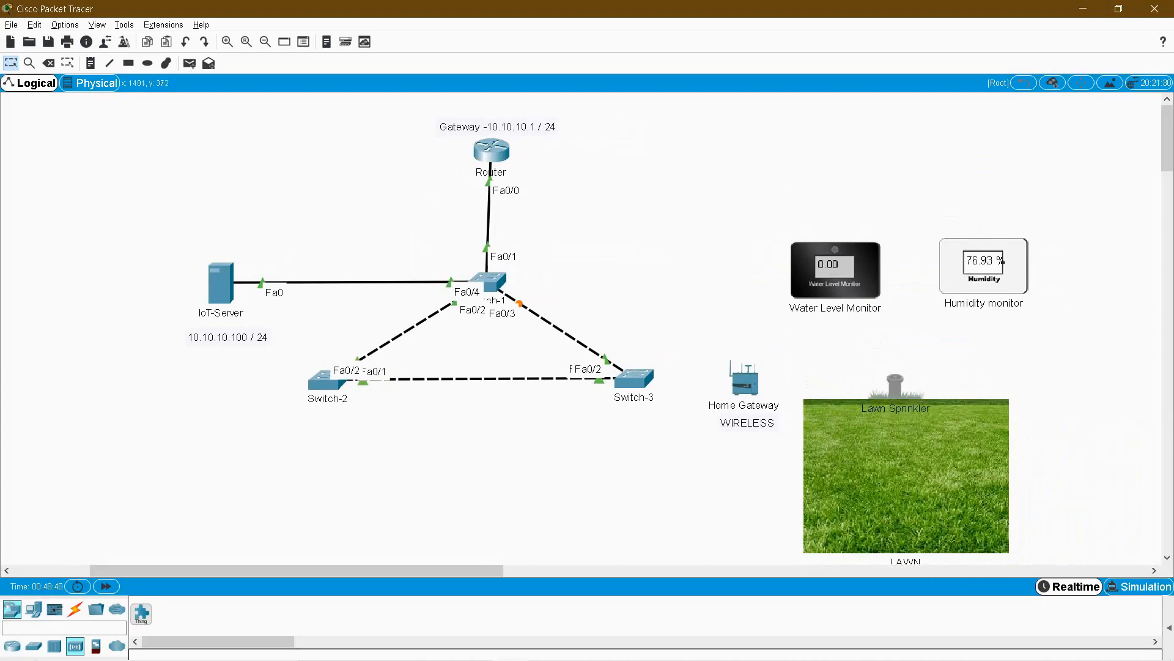
left_click(1080, 387)
left_click_drag(1167, 150, 1167, 151)
left_click_drag(989, 242, 978, 504)
Place the Water Level Monitor left of the lawn and the Humidity monitor at its bottom-right.
mouse_move(836, 252)
left_mouse_down()
mouse_move(816, 352)
mouse_move(831, 517)
mouse_move(842, 507)
left_mouse_up()
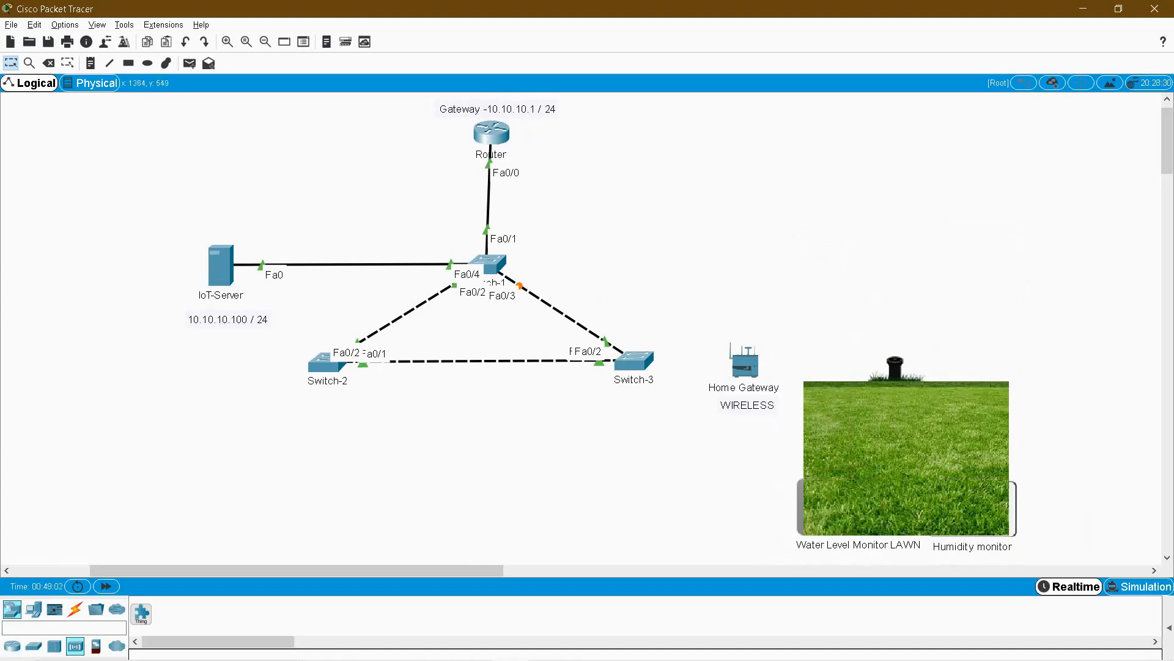
left_click_drag(963, 493, 964, 435)
mouse_move(914, 401)
left_mouse_down()
mouse_move(873, 458)
mouse_move(888, 410)
mouse_move(907, 414)
left_mouse_up()
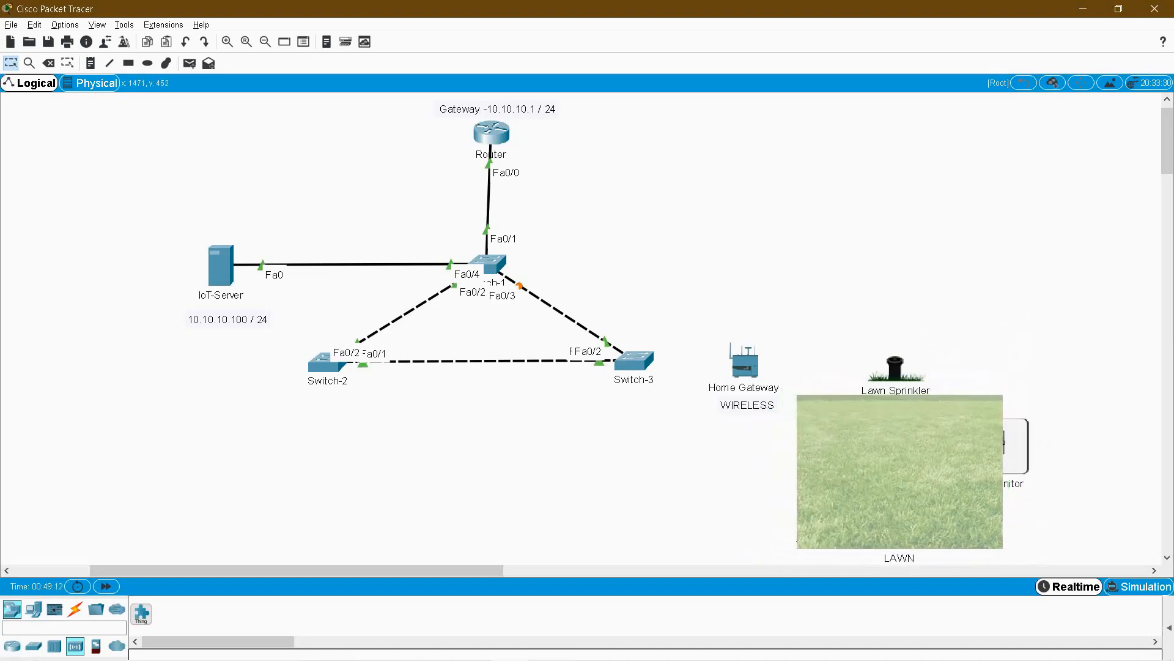
left_click_drag(1021, 434, 1060, 241)
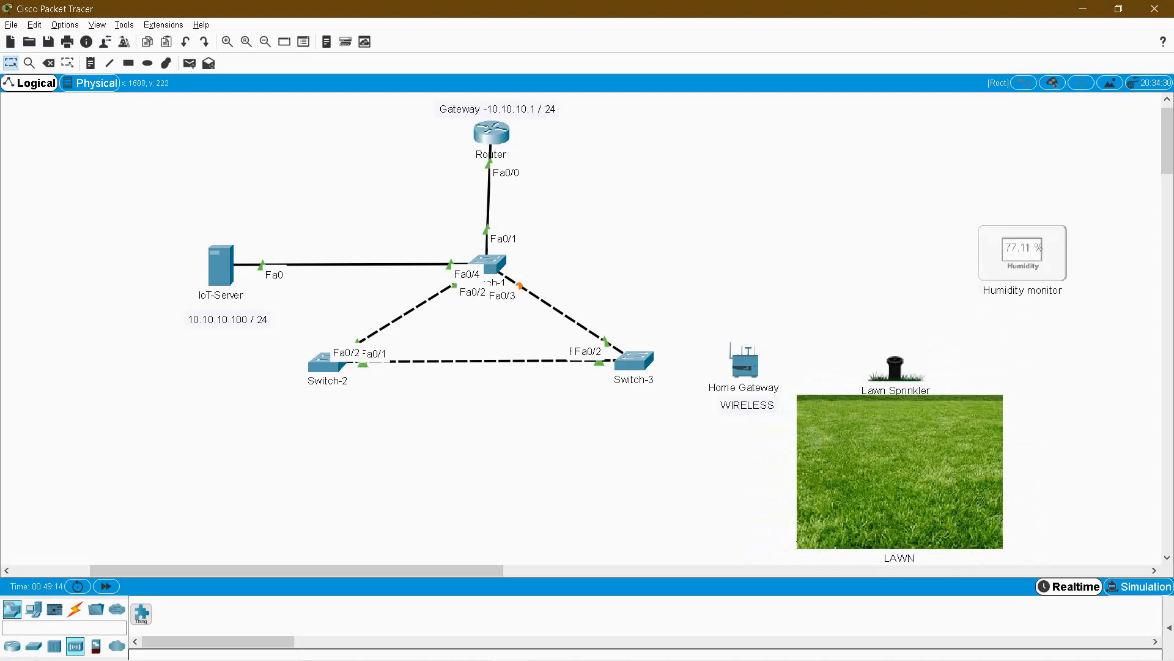
left_click_drag(900, 472, 967, 452)
mouse_move(821, 500)
left_mouse_down()
mouse_move(766, 494)
mouse_move(801, 506)
left_mouse_up()
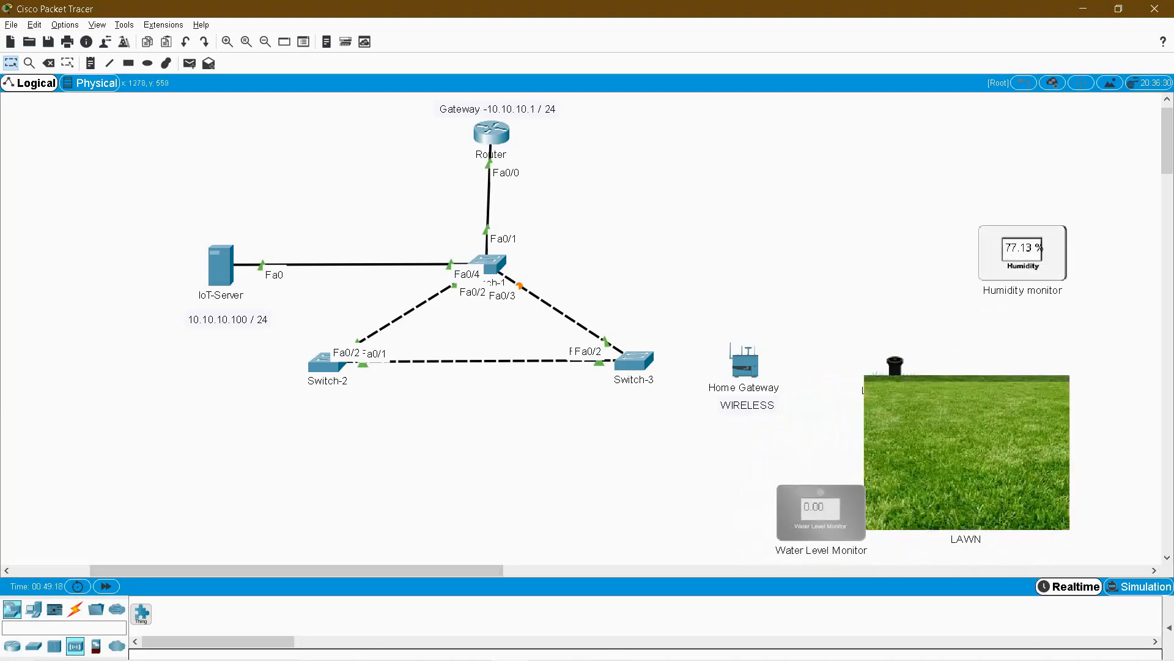
left_click_drag(1023, 252, 1113, 500)
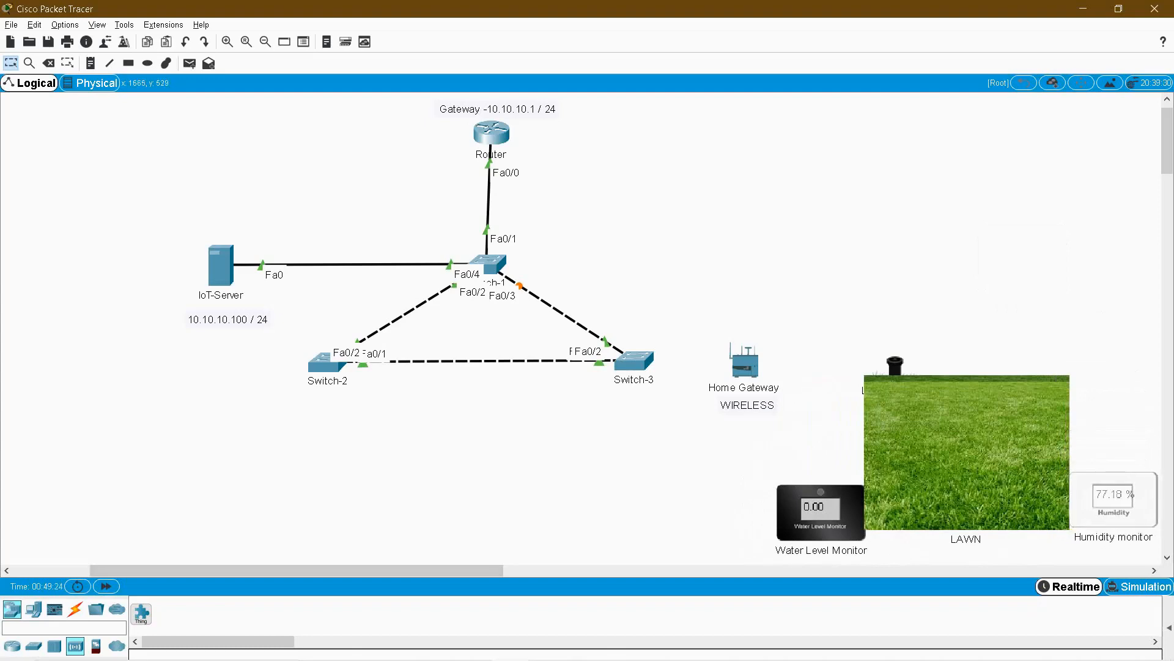
left_click_drag(821, 512, 819, 505)
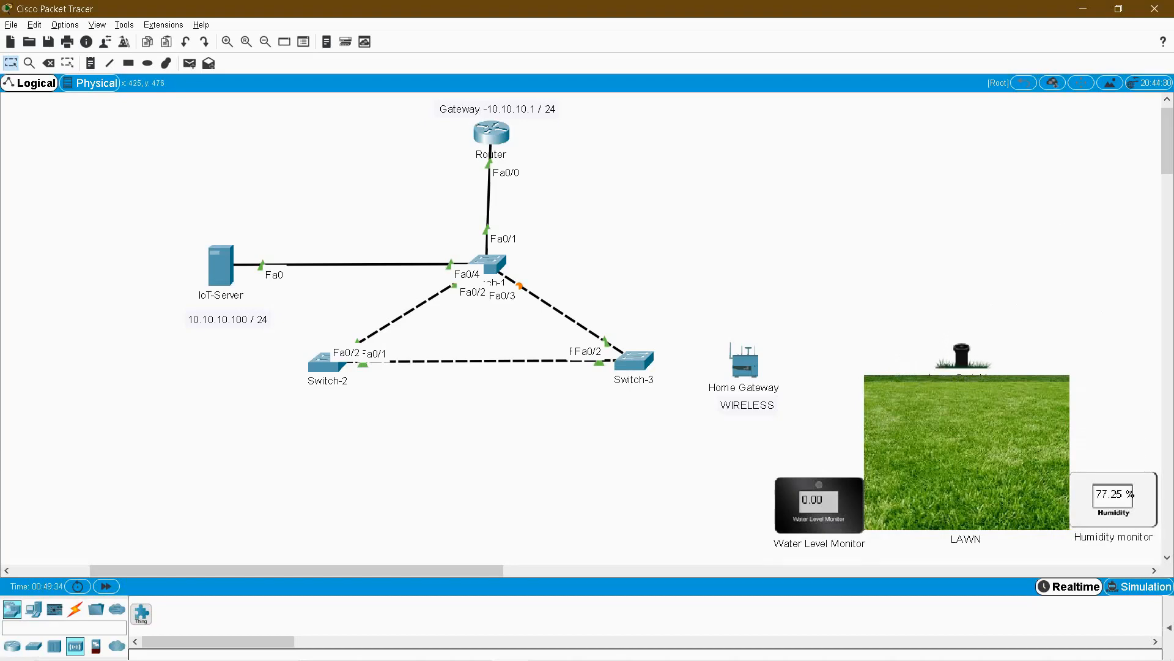
left_click_drag(203, 386, 392, 517)
left_click_drag(251, 394, 431, 495)
Place a Portable Music Player below Switch-2 and relabel it Portable Music.
type("por")
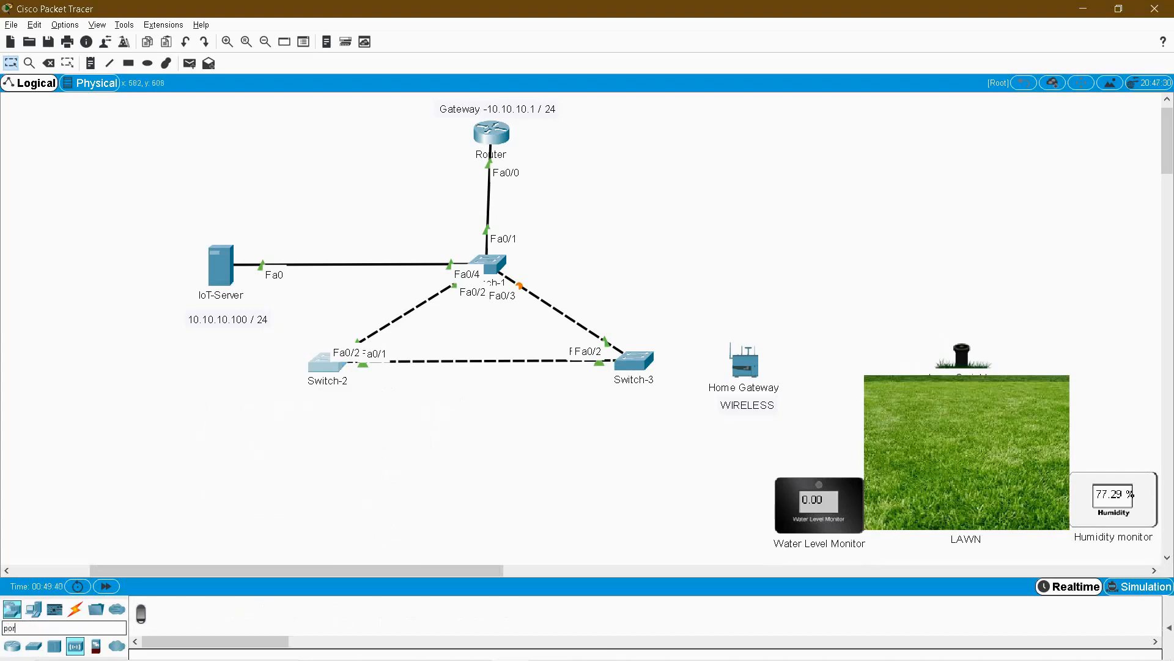
type("t")
key("BackSpace")
key("BackSpace")
key("BackSpace")
key("BackSpace")
left_click(141, 613)
left_click(360, 484)
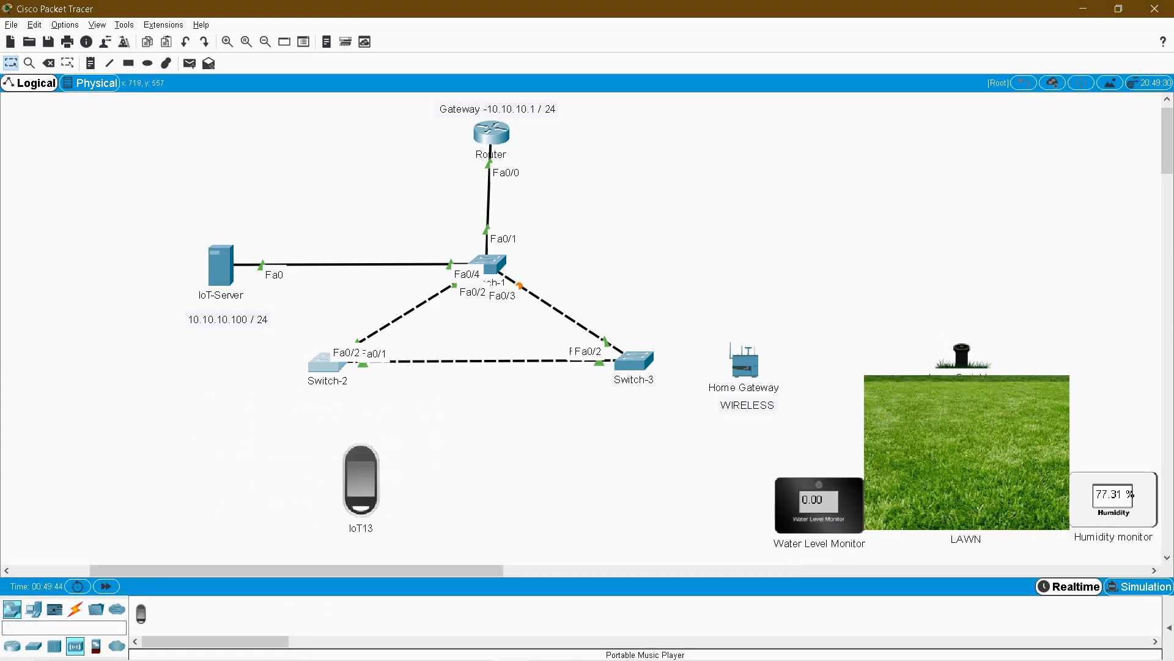
left_click(361, 480)
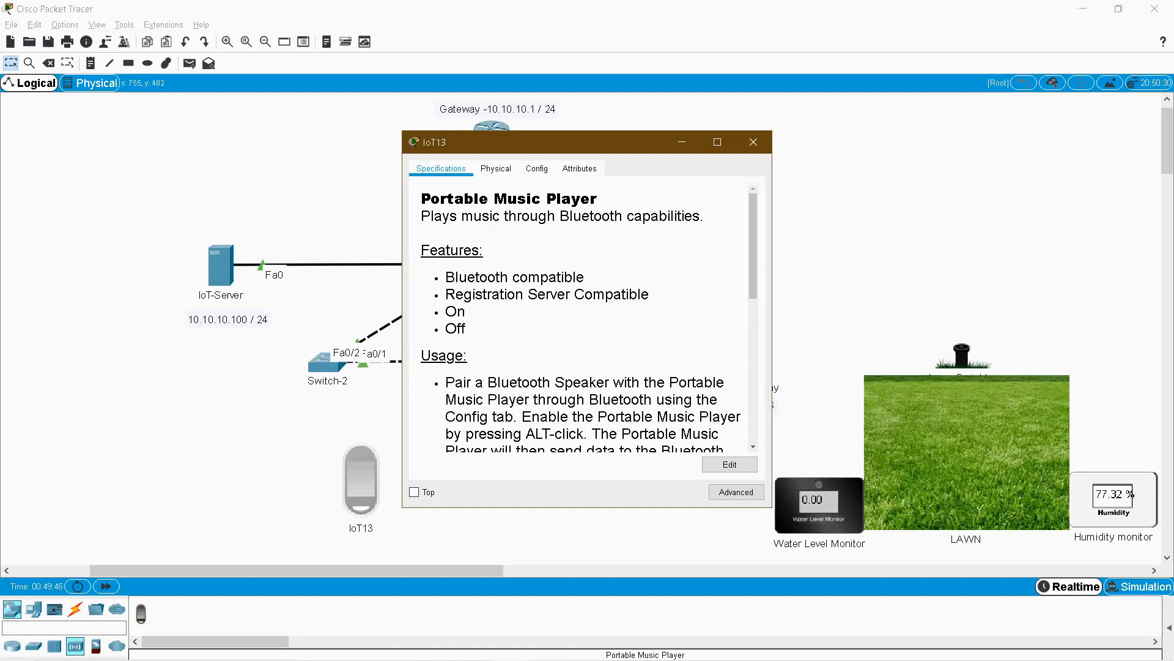
left_click(753, 142)
left_click(361, 527)
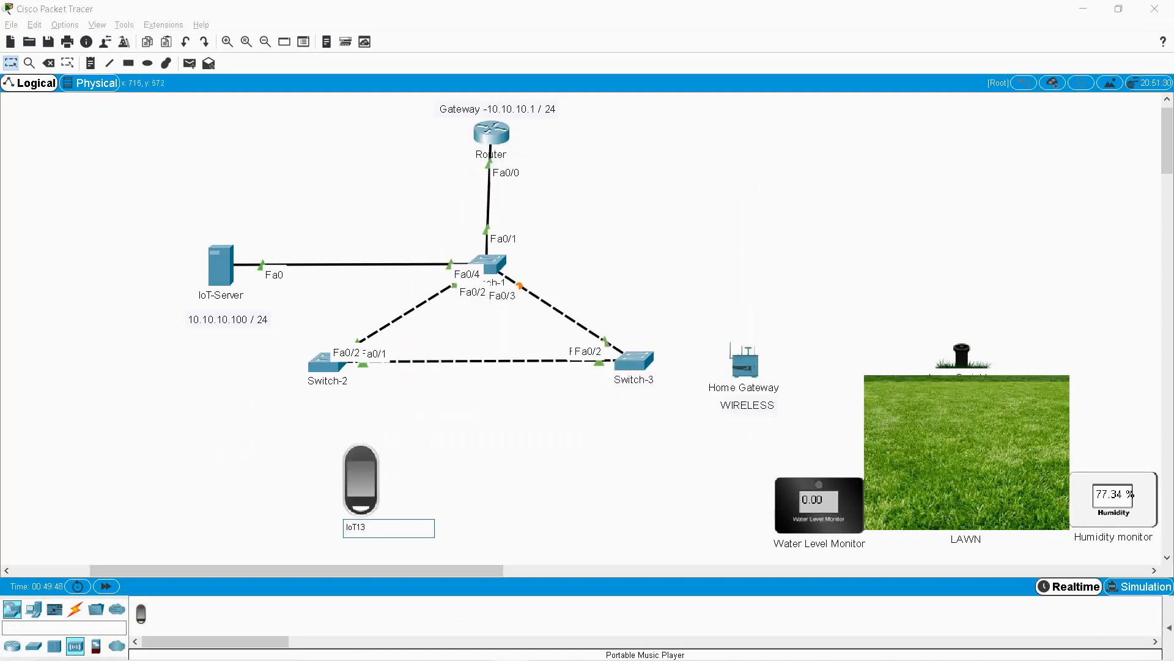
type("Poret")
key("BackSpace")
type("table Music Player")
left_click(361, 480)
left_click(753, 142)
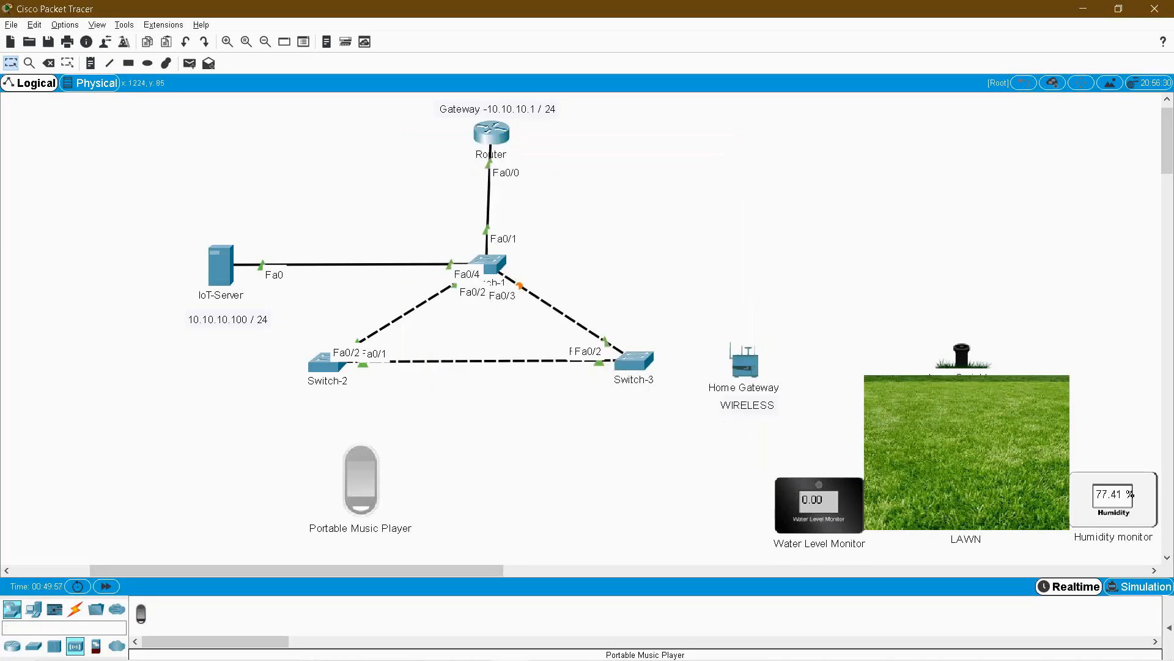
Place a speaker left of the music player and label it Bluetooth Speaker.
left_click(55, 627)
type("bloo")
key("BackSpace")
key("BackSpace")
key("BackSpace")
key("BackSpace")
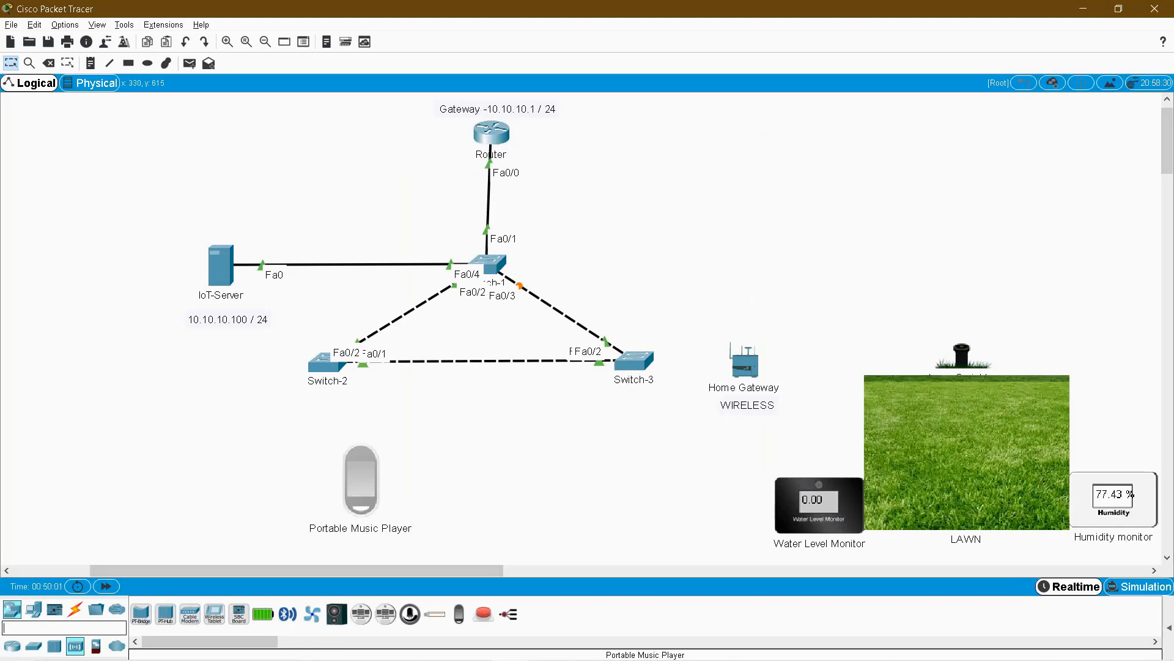
type("speak")
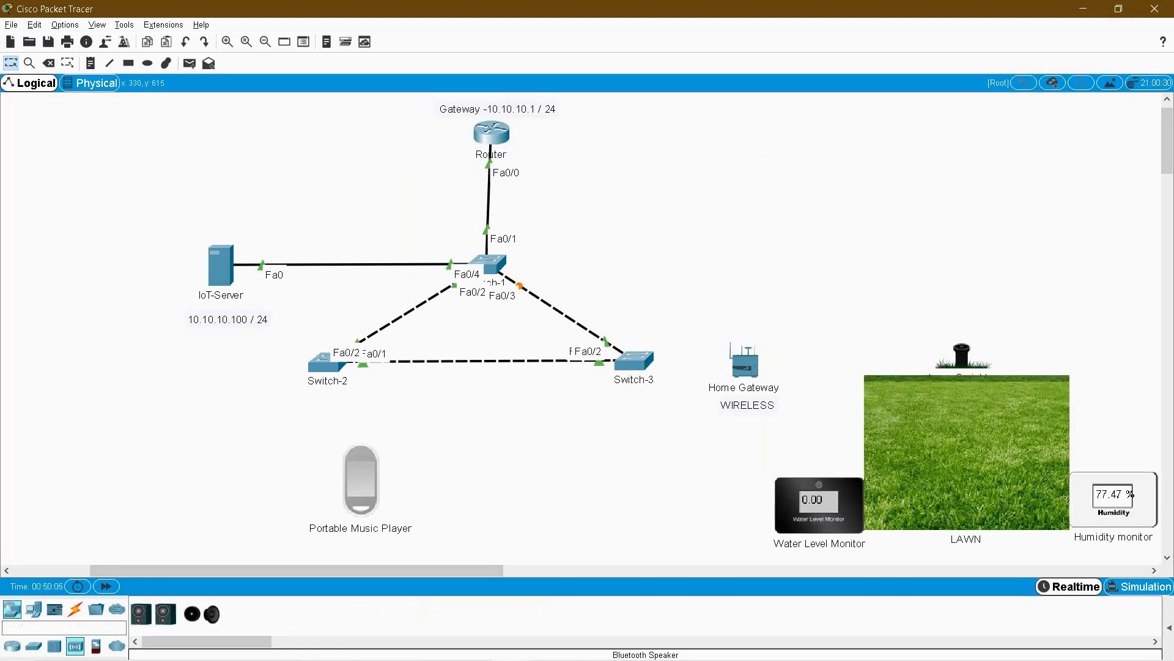
left_click(141, 614)
left_click(231, 495)
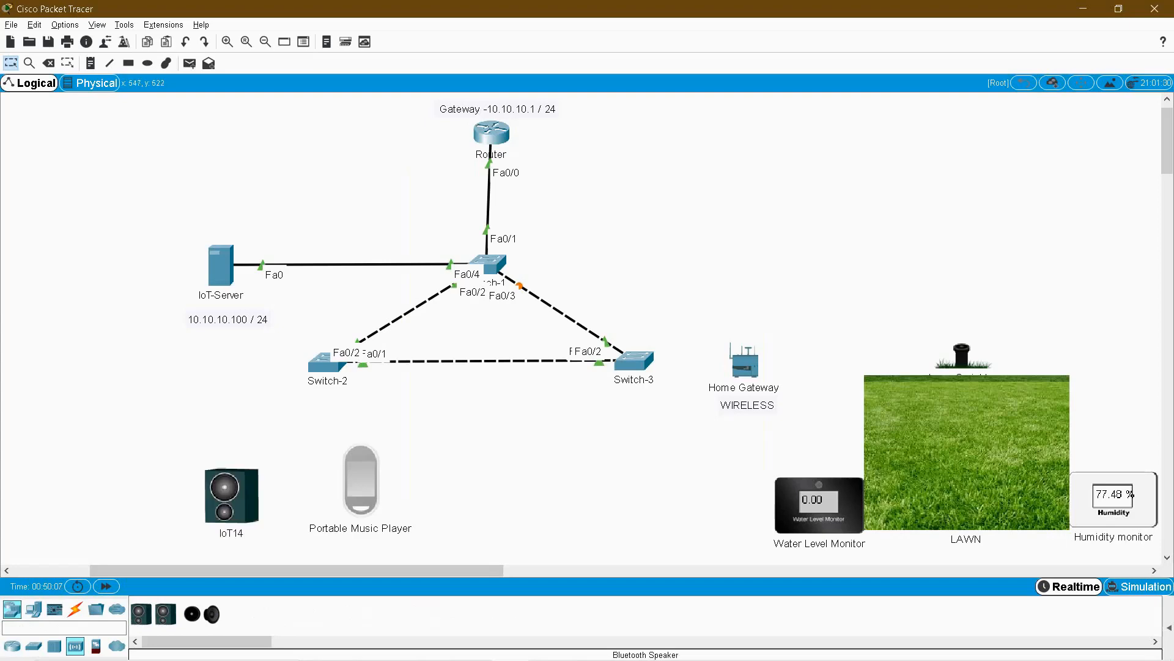
left_click(231, 533)
key("ctrl+a")
type("Bluetooth Speaker")
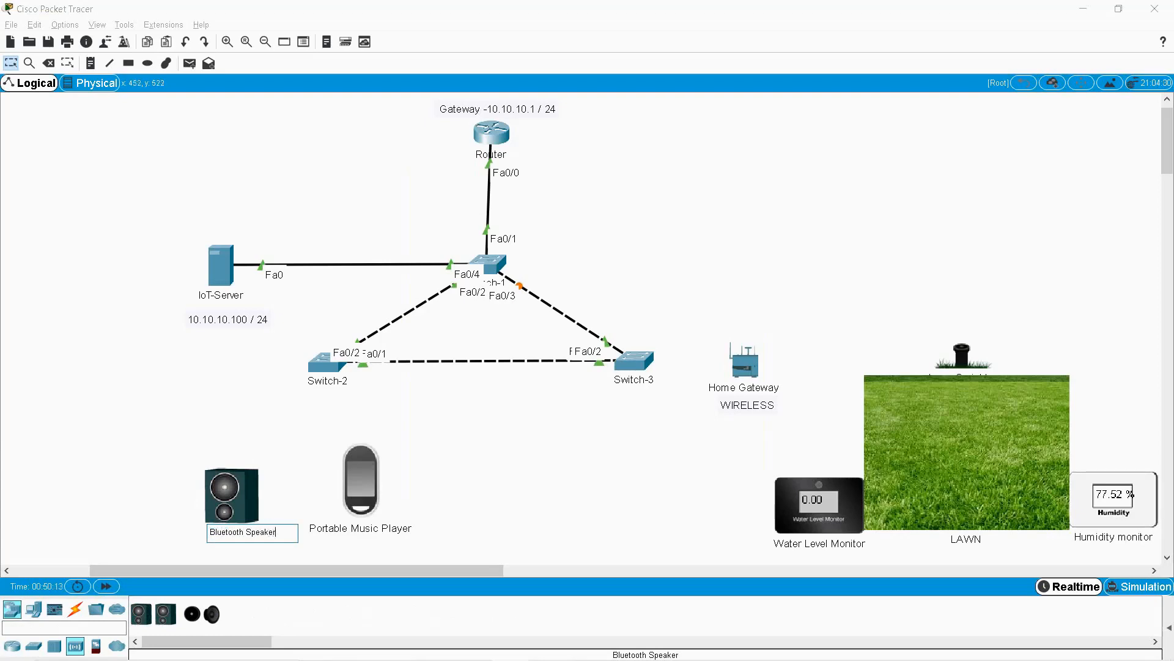
key("Return")
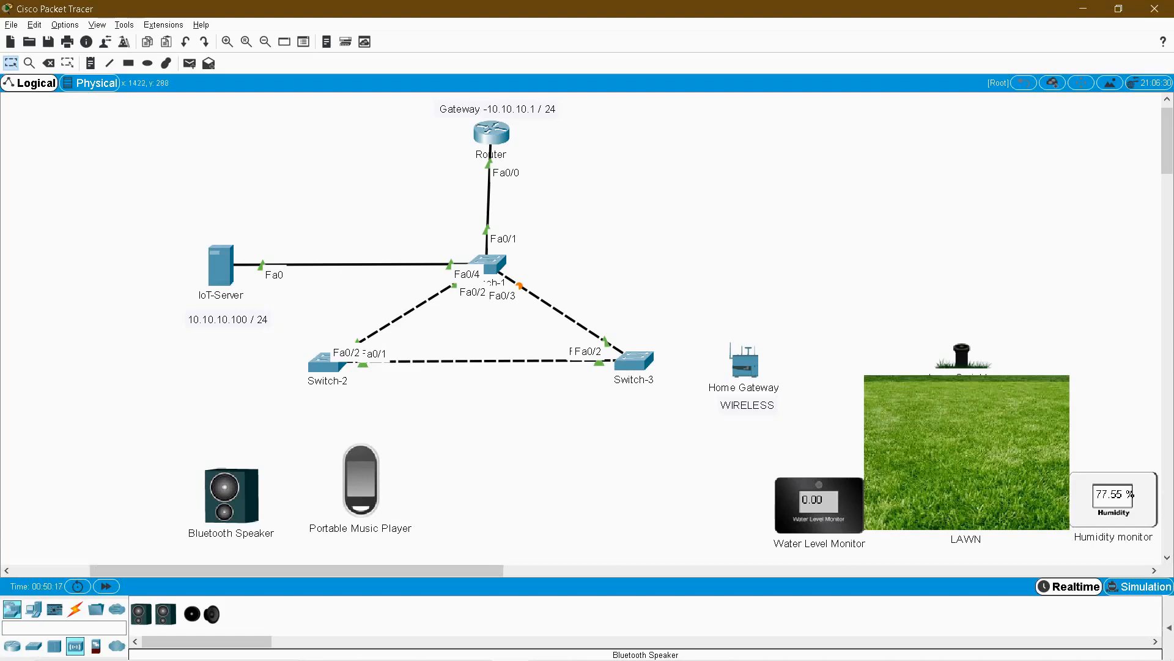
Cable Switch-3's Fa0/3 port to the Home Gateway's 0/0 port with an automatic connection.
left_click(746, 362)
left_click(756, 144)
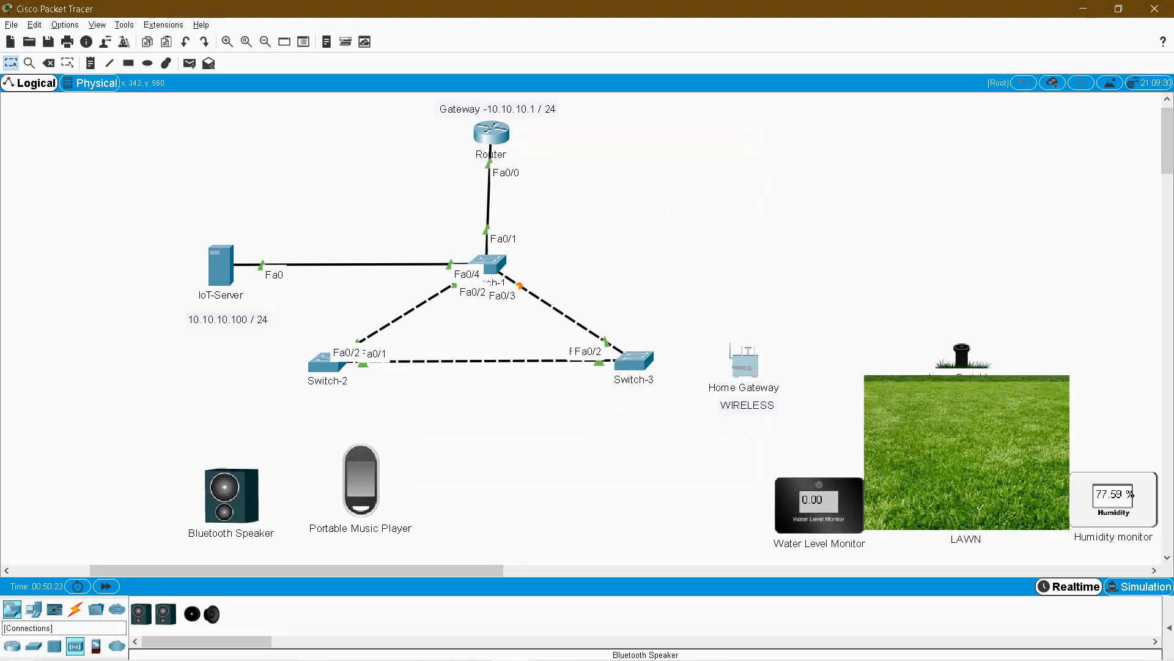
left_click(75, 609)
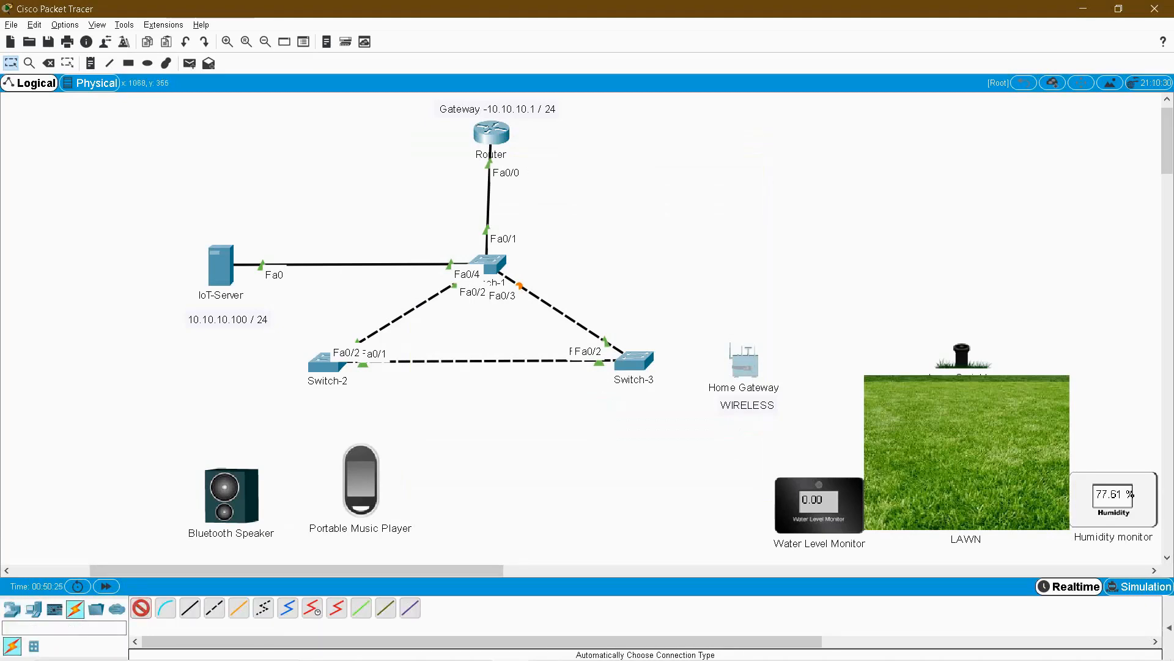
left_click(635, 360)
left_click(744, 363)
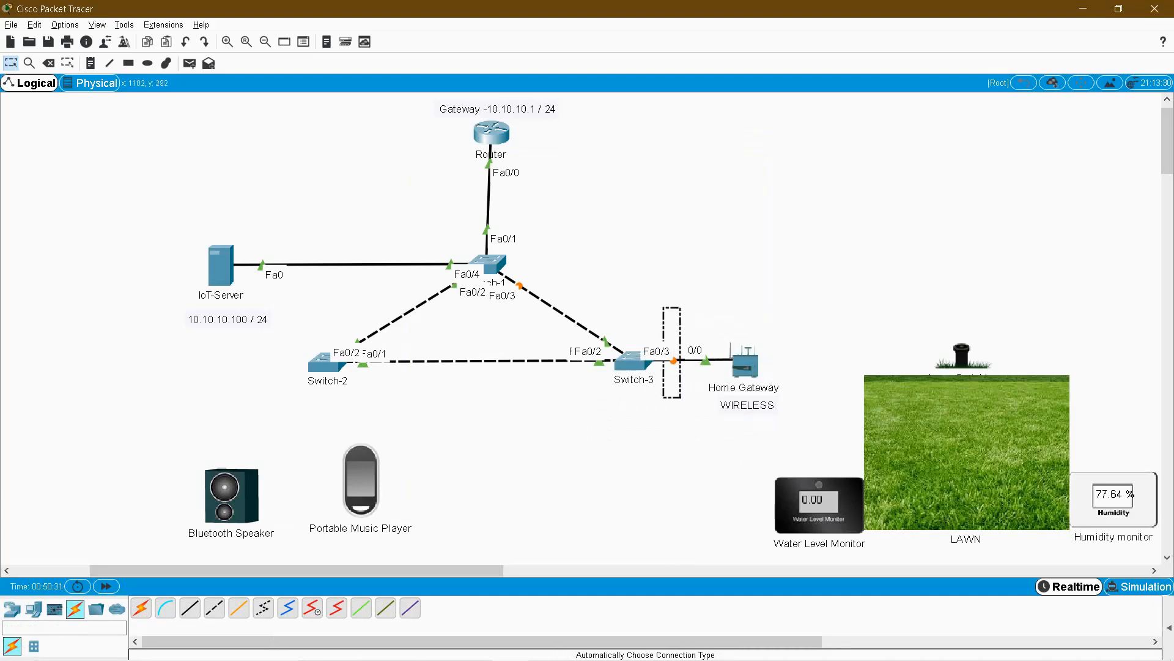
Open the Home Gateway's settings window.
left_click_drag(812, 307, 1134, 480)
left_click_drag(726, 317, 810, 399)
left_click(811, 398)
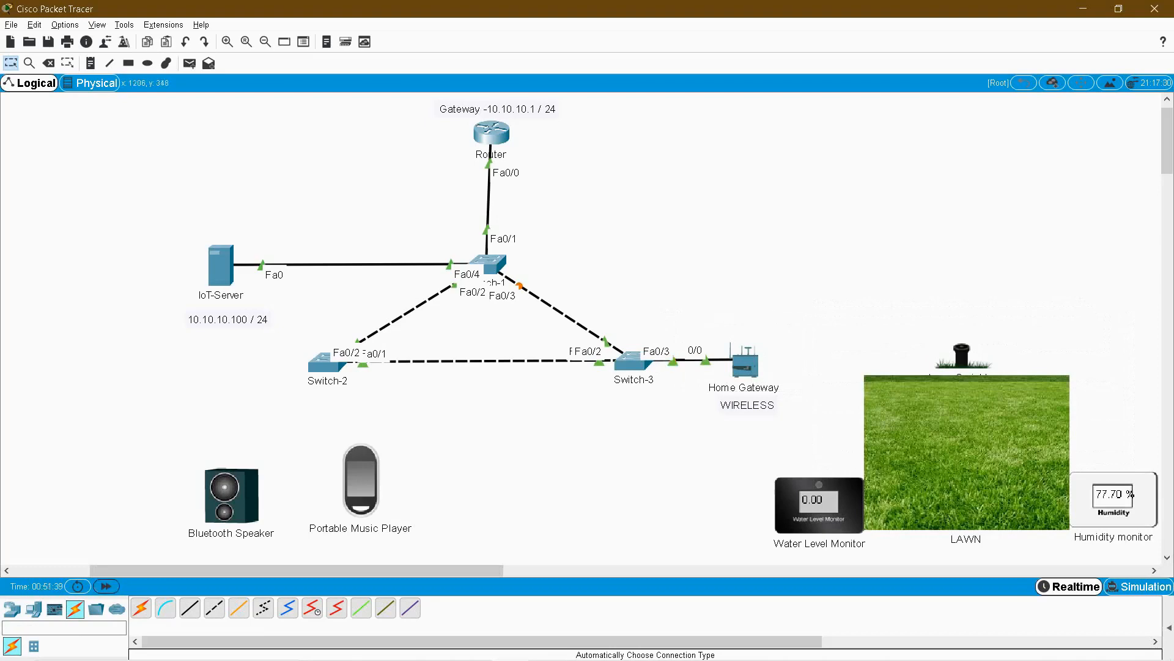
left_click(745, 366)
Show the Home Gateway's Config > Wireless page in a wider window.
left_click(505, 171)
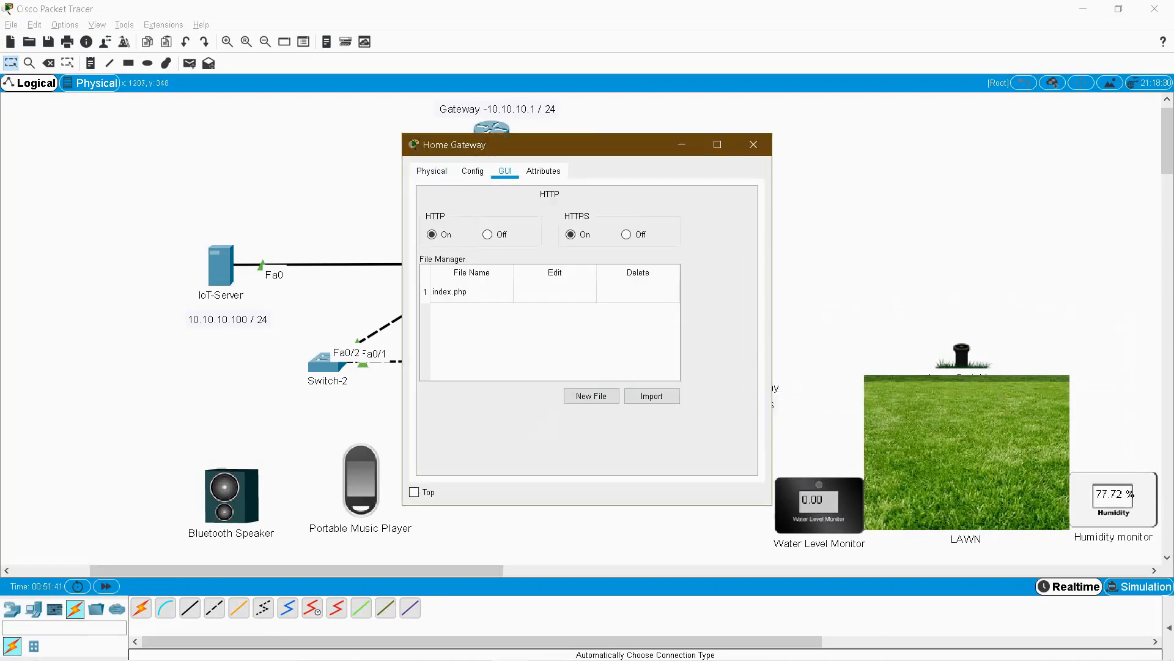
left_click(473, 171)
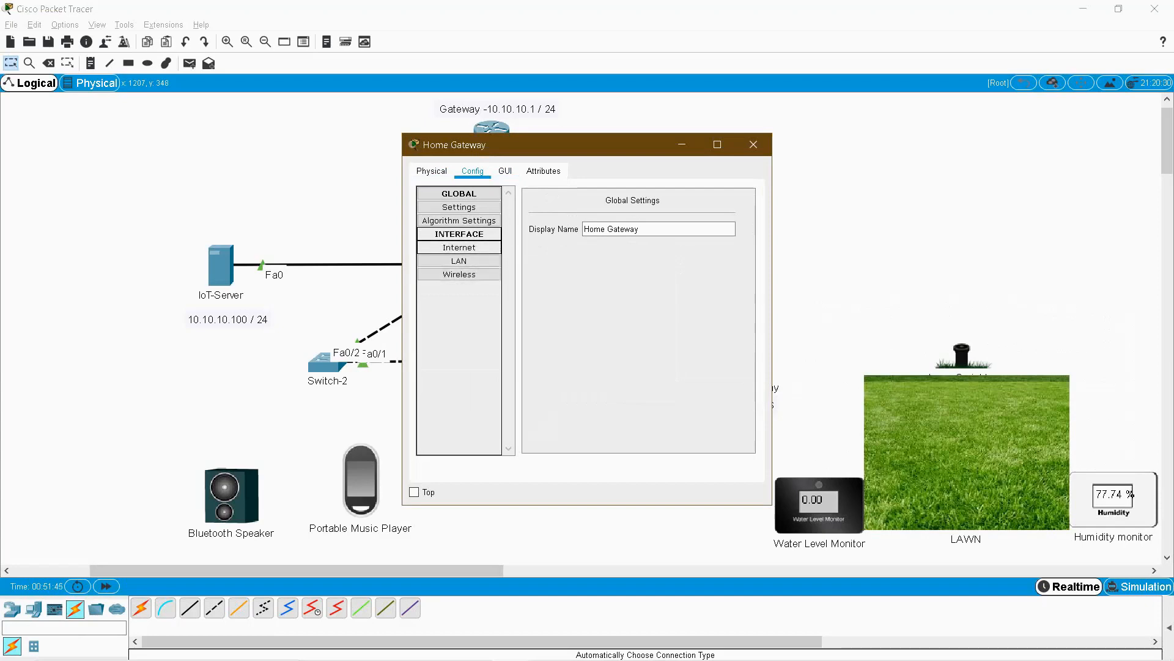
left_click(458, 247)
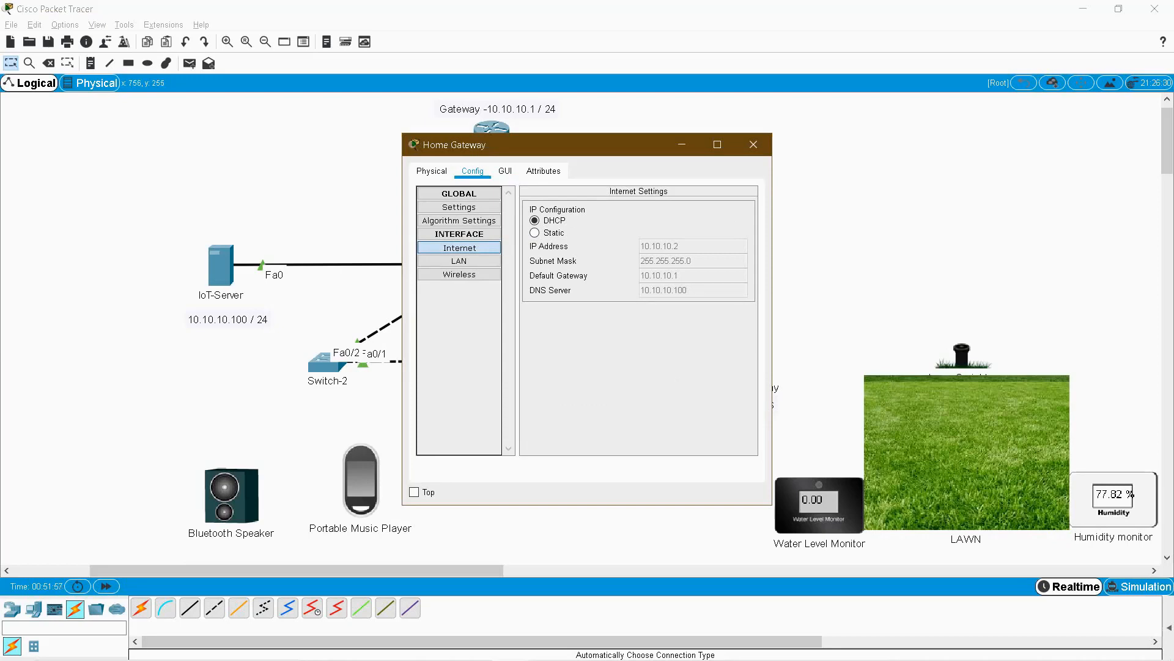
left_click(460, 274)
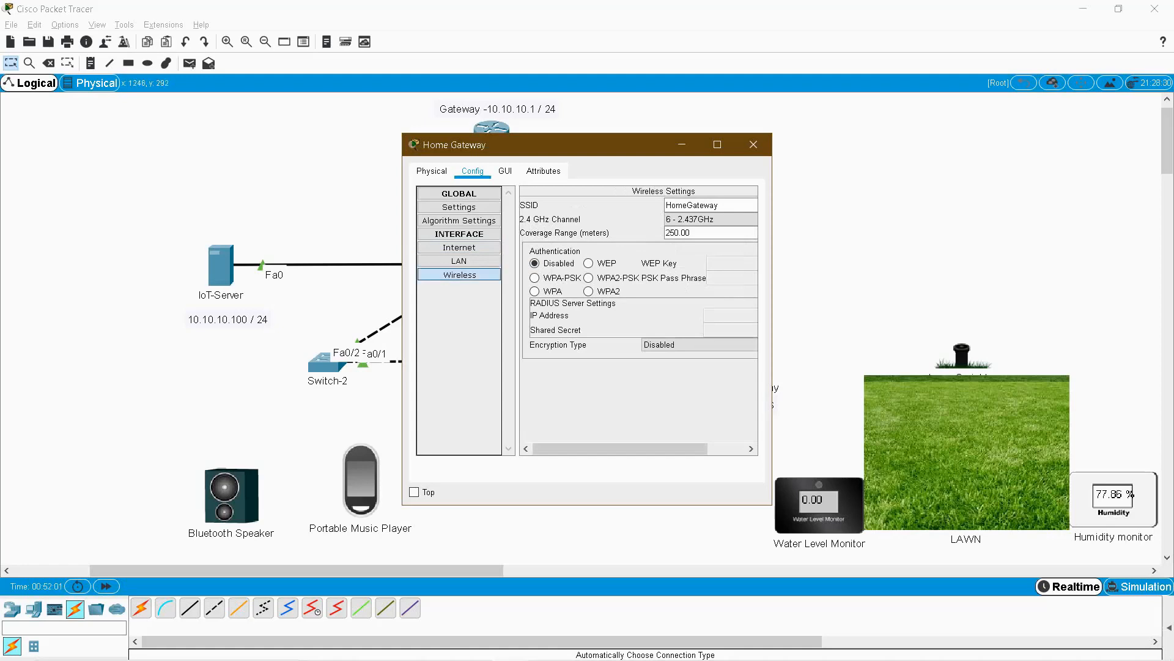
left_click_drag(772, 309, 871, 309)
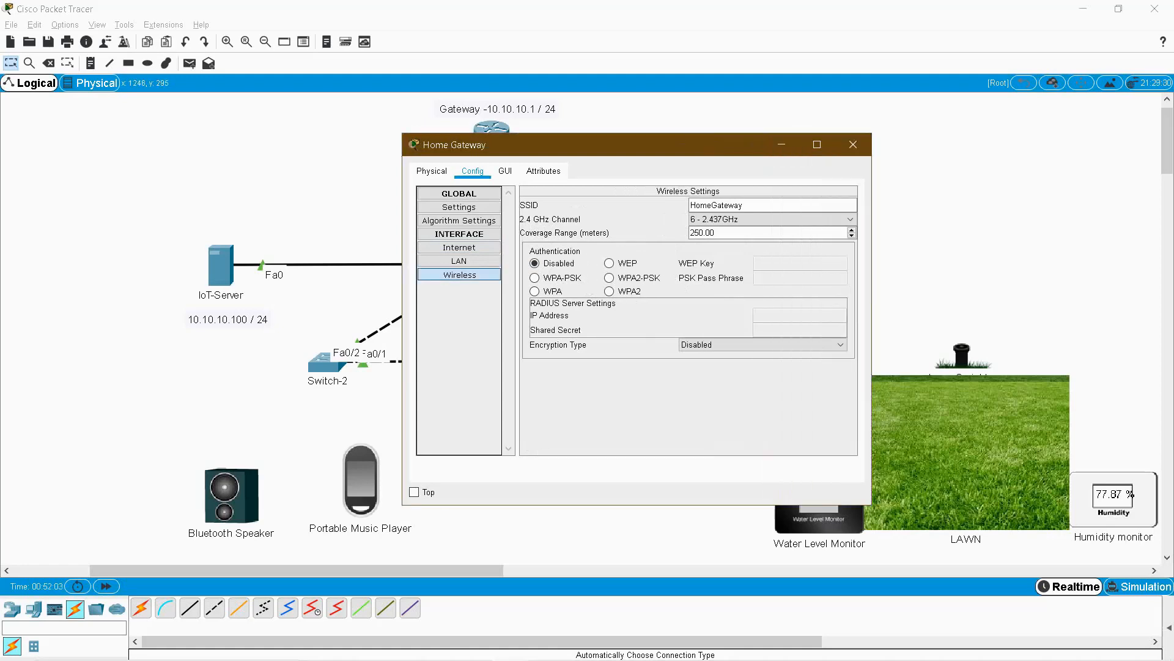
left_click_drag(688, 151, 526, 152)
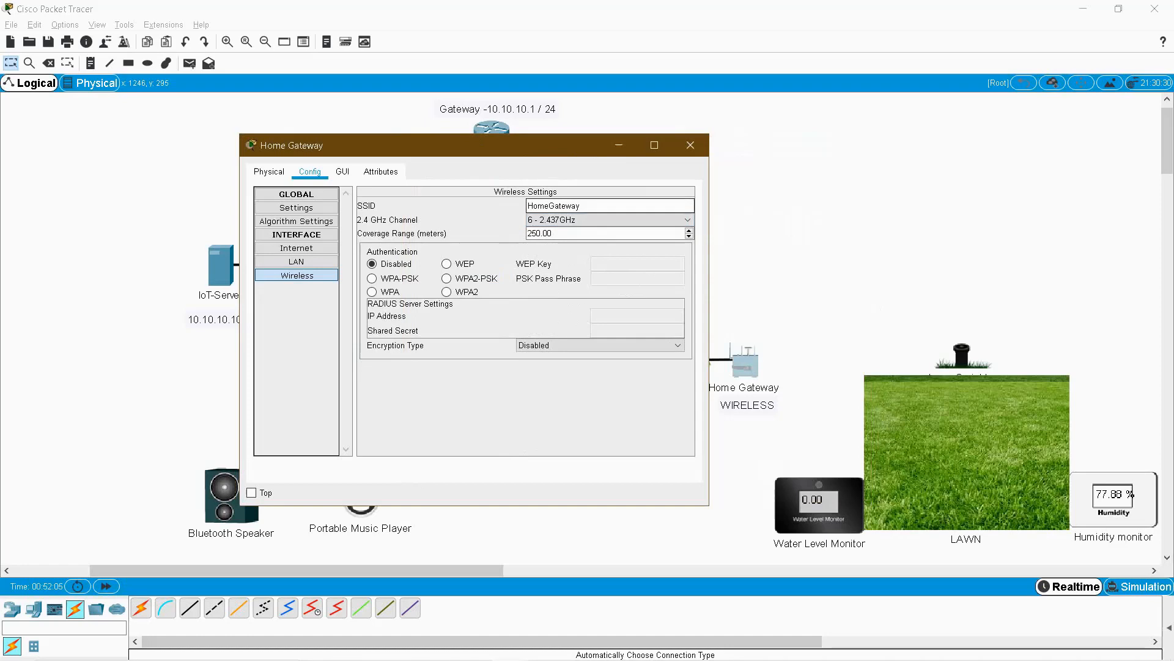
Secure the HomeGateway Wi-Fi with WPA2-PSK and a pass phrase, then close the settings.
double_click(554, 206)
left_click(446, 278)
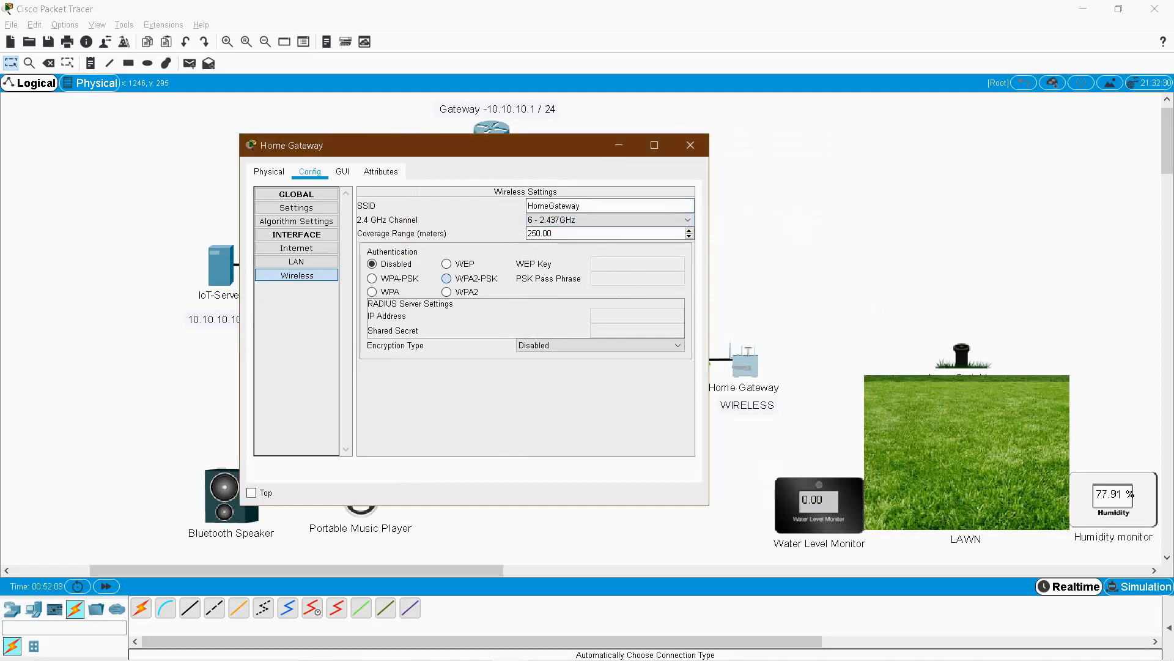
left_click(637, 278)
type("lawn")
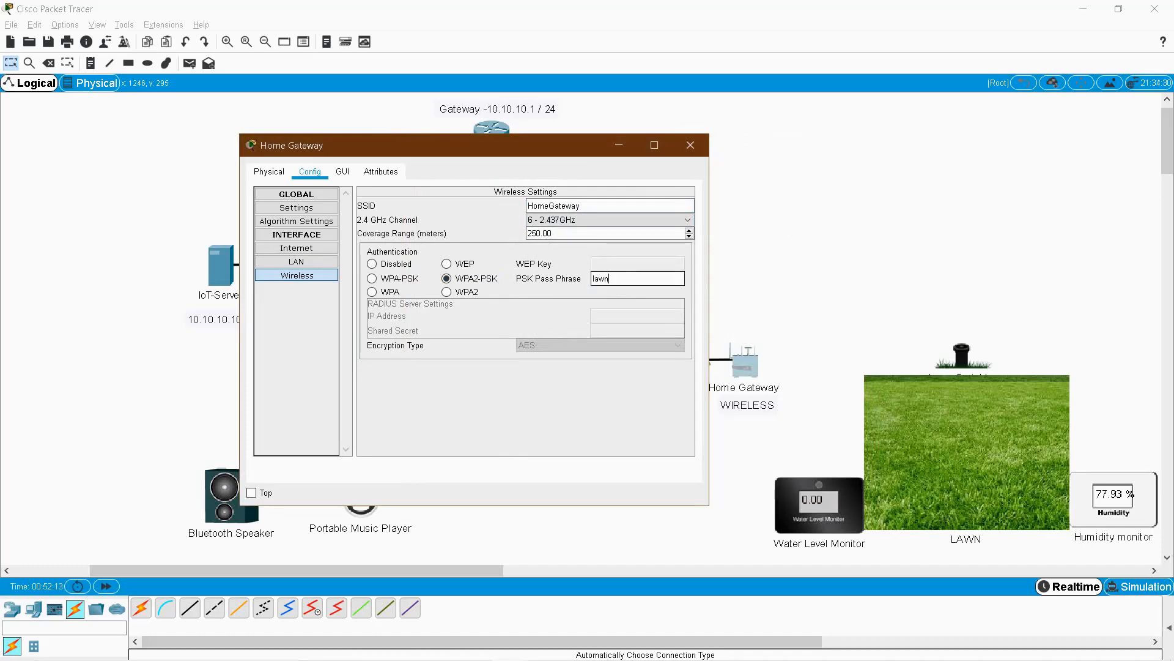
type("1234")
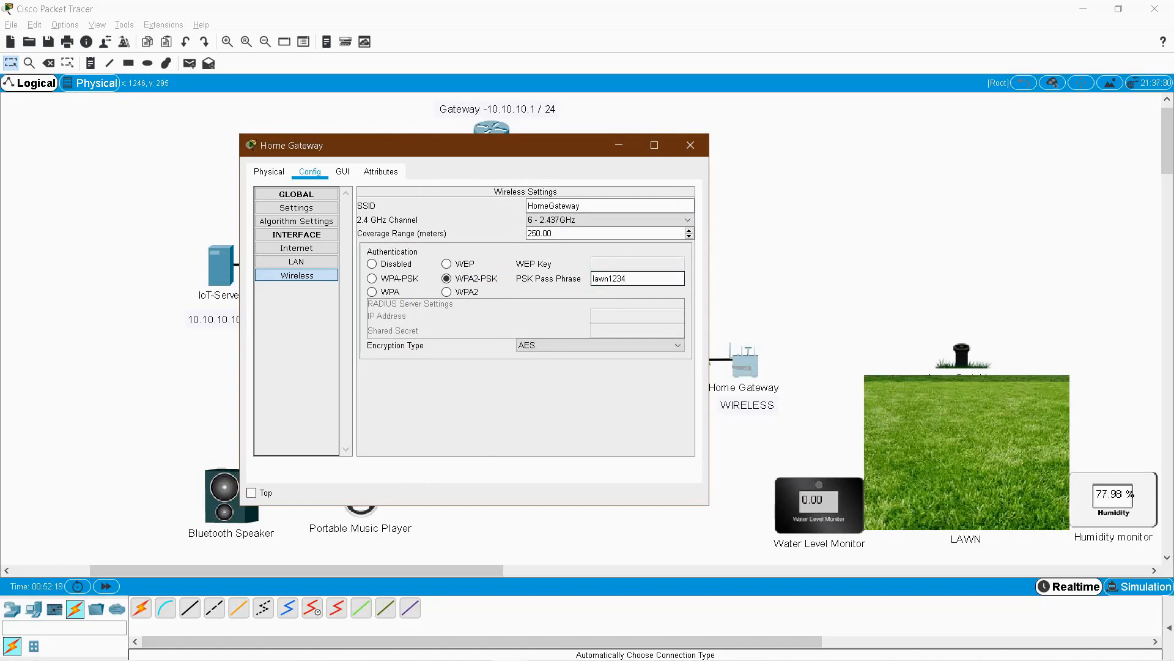
left_click_drag(629, 279, 590, 278)
left_click(690, 146)
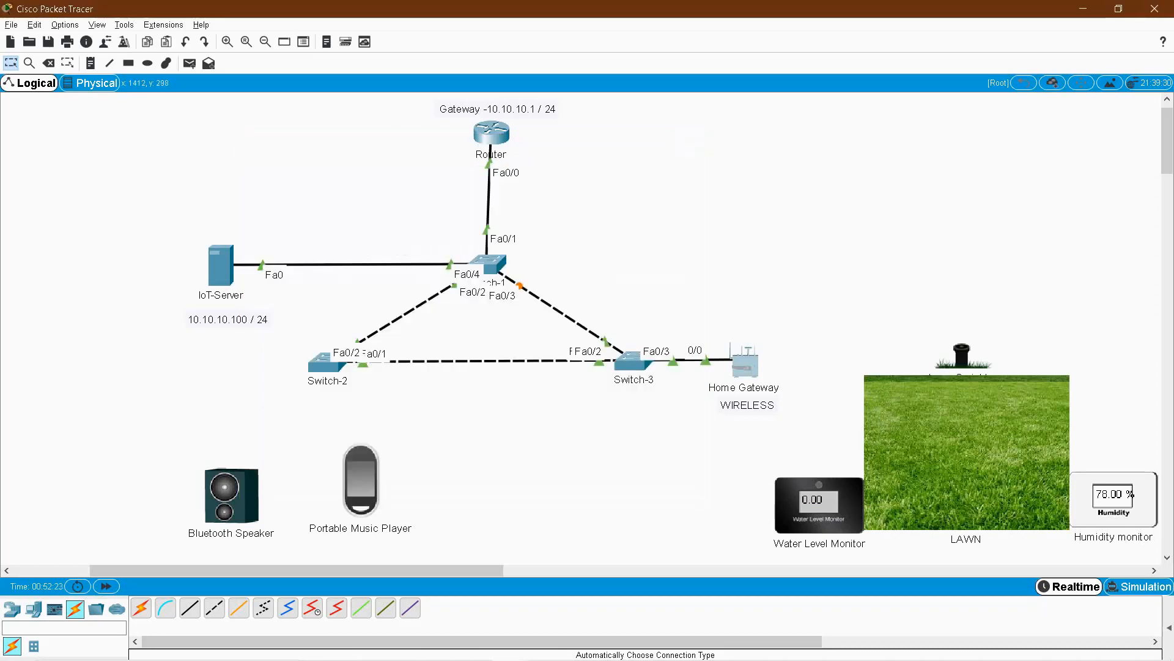
Fit the Lawn Sprinkler with a PT-IOT-NM-1W wireless card as Network Adapter 2.
left_click(962, 355)
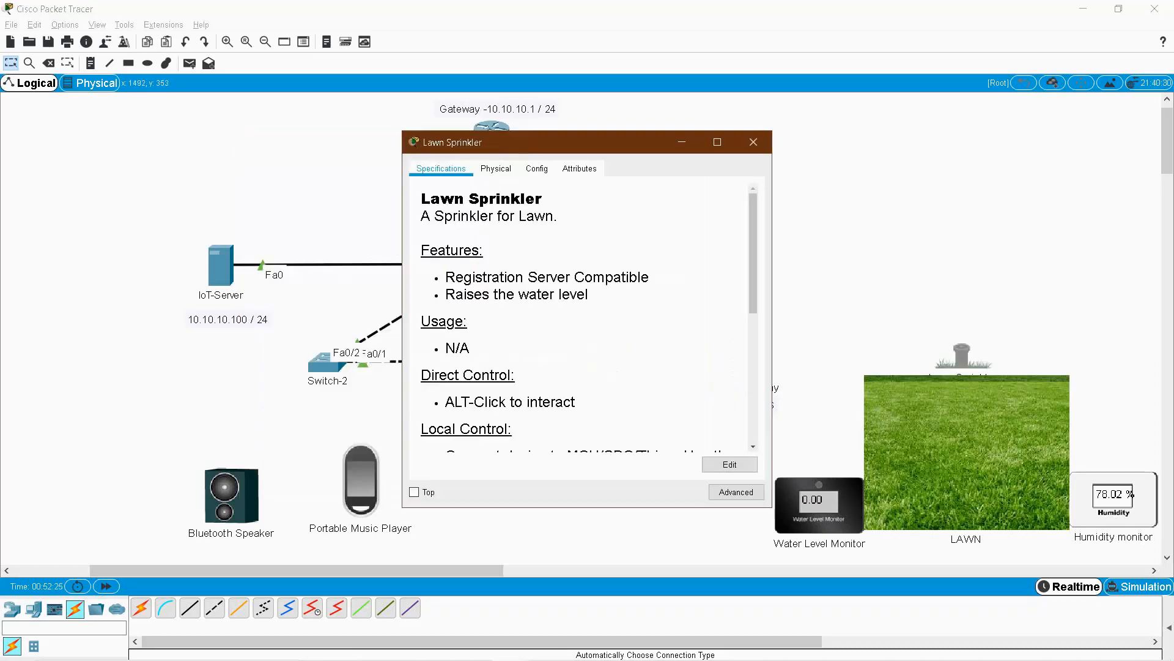
left_click(537, 168)
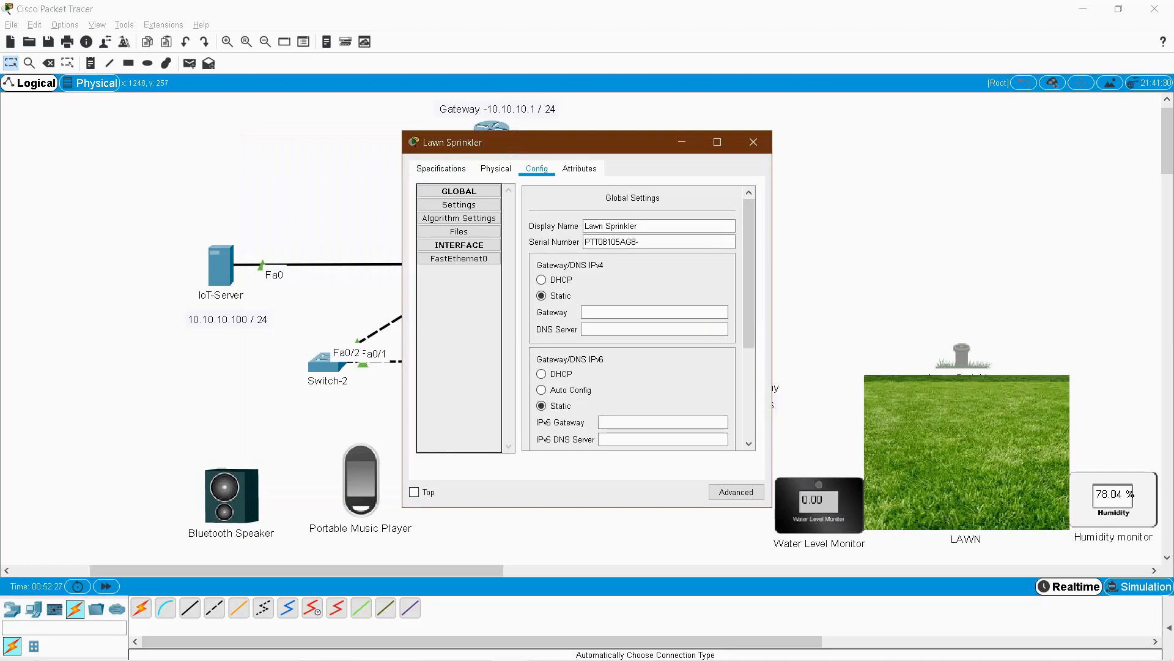
left_click(460, 245)
left_click(459, 245)
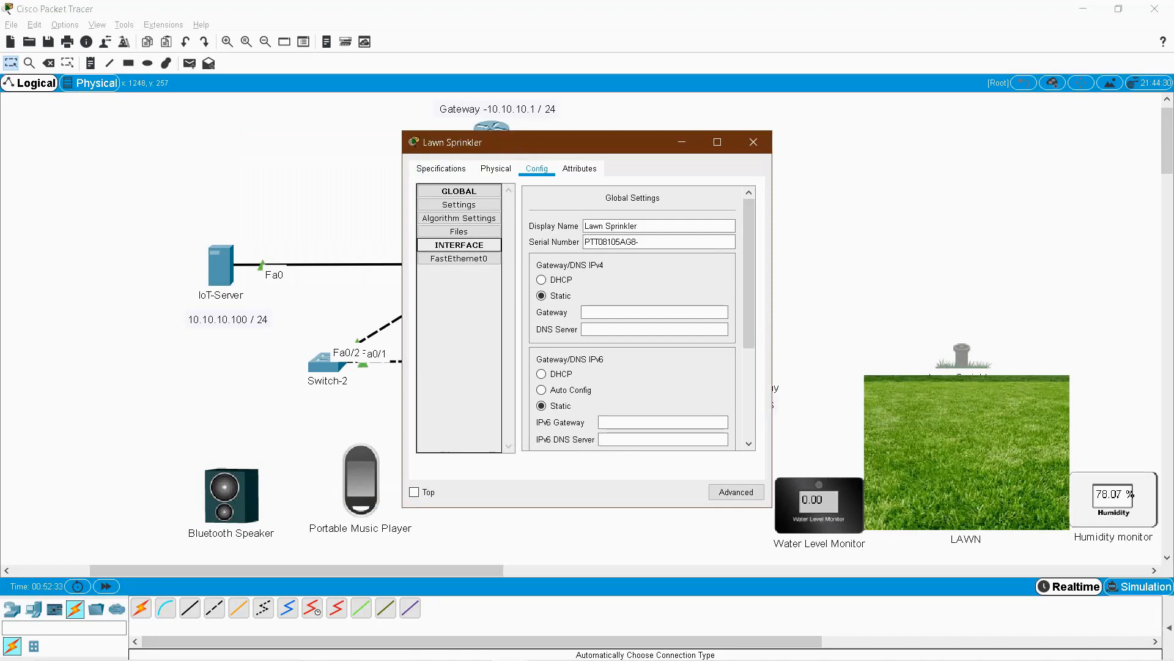
left_click_drag(563, 143, 494, 151)
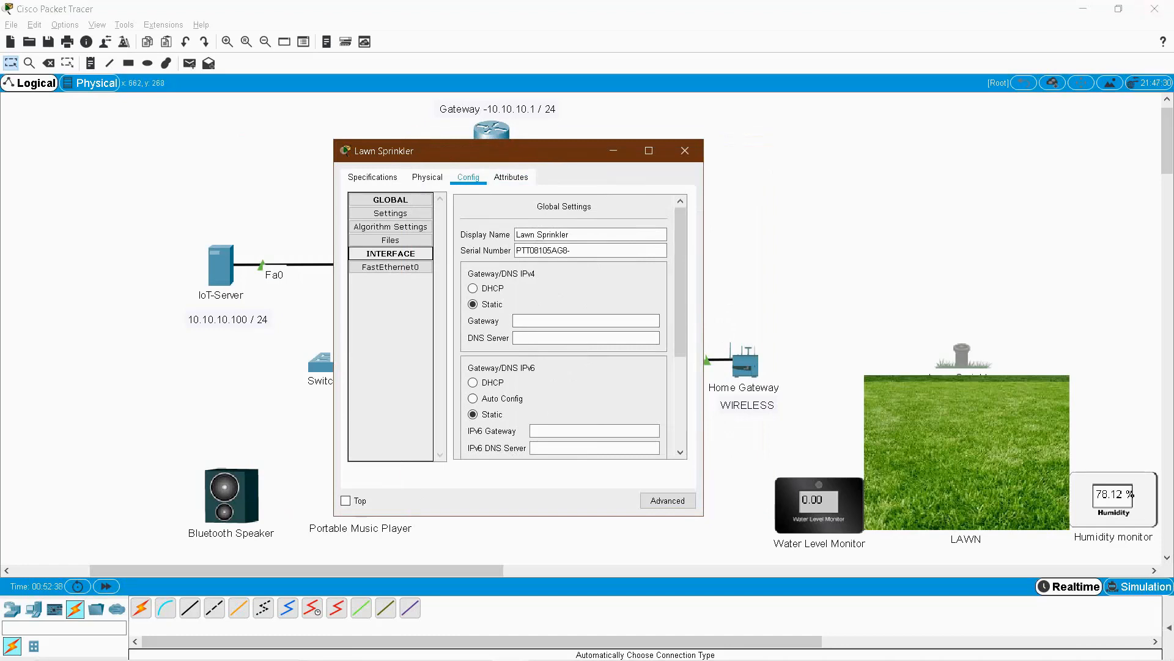
left_click(667, 500)
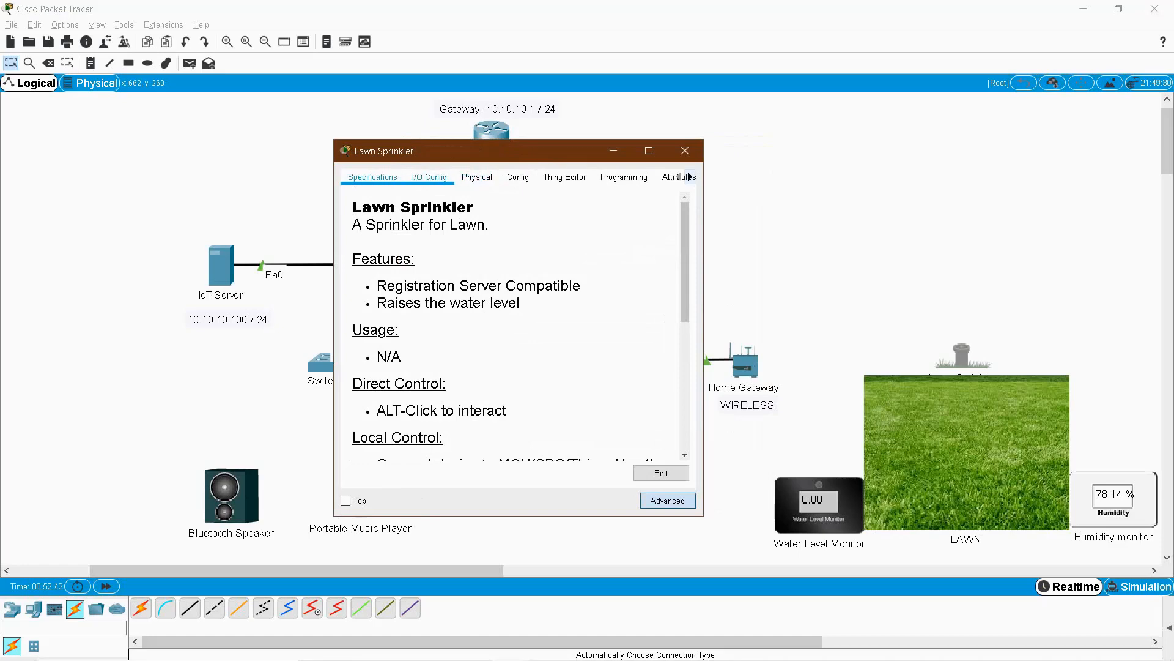
left_click(429, 177)
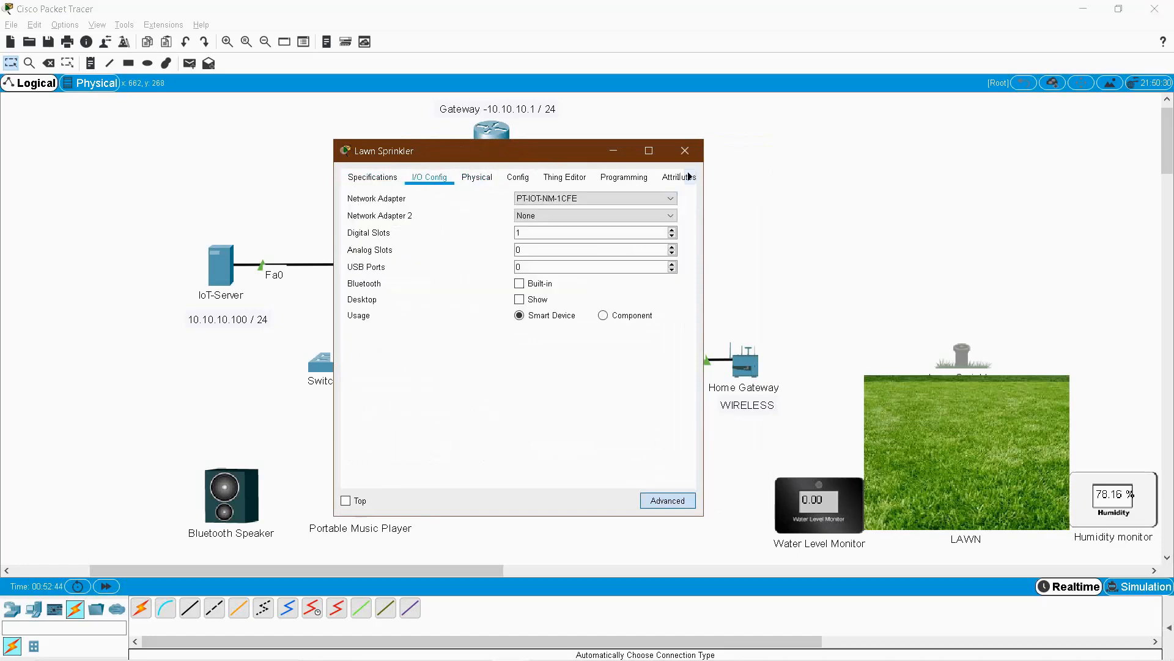
left_click(595, 216)
key("Down")
key("Down")
key("Down")
key("Down")
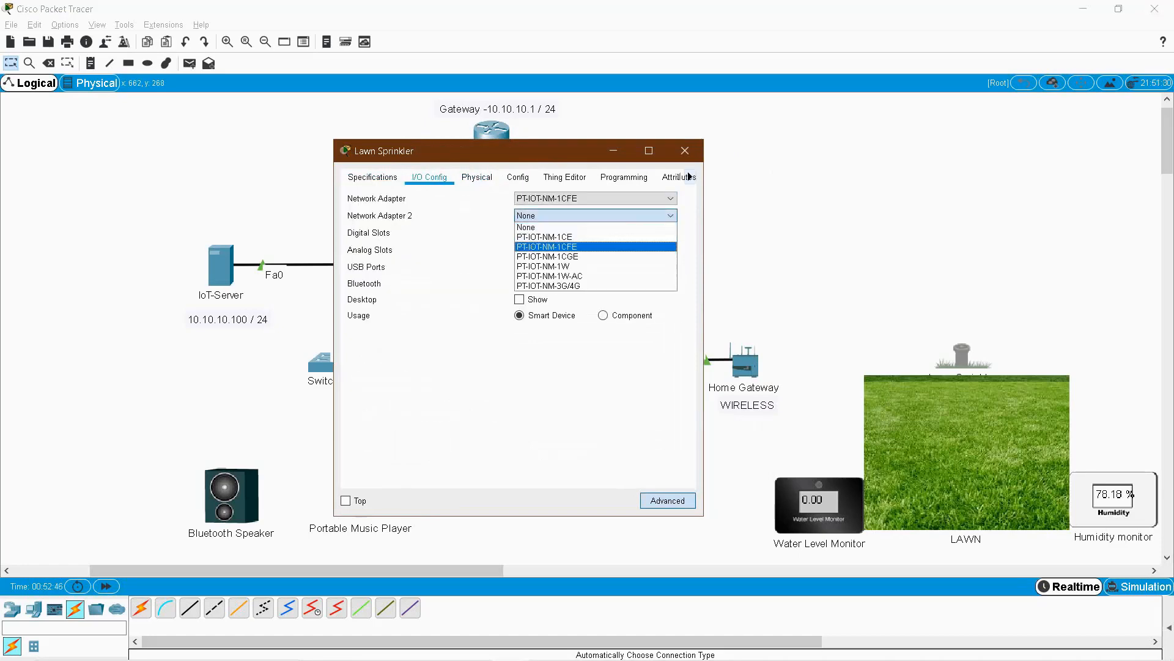
key("Return")
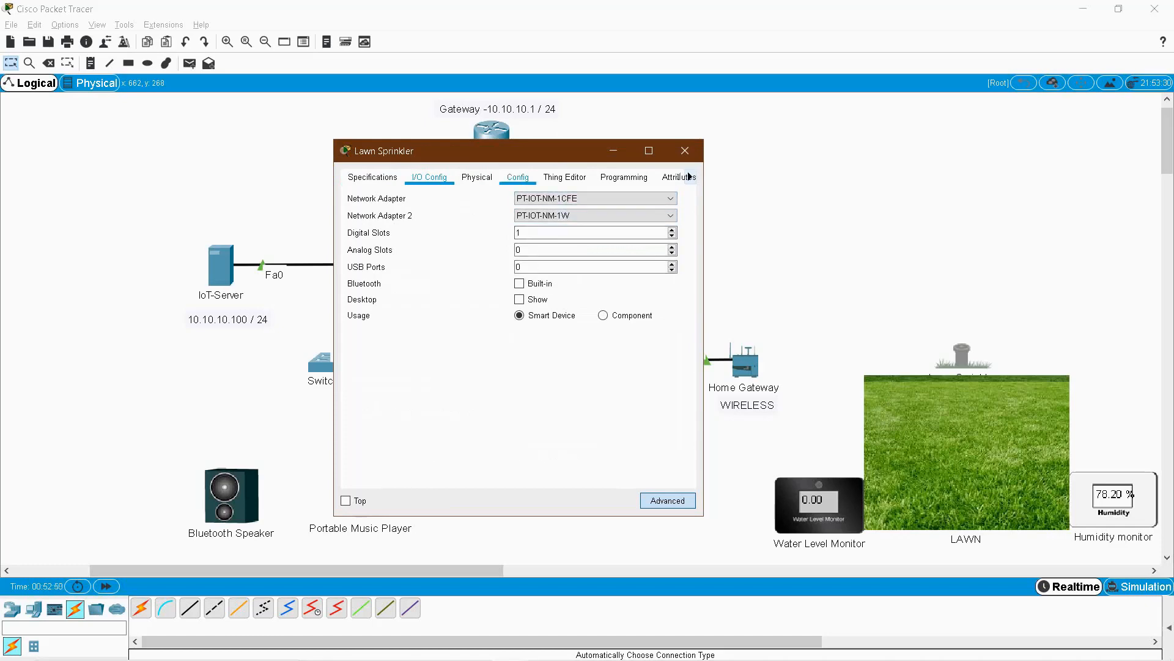
Set the sprinkler's Wireless3 interface to WPA2-PSK with the HomeGateway pass phrase.
left_click(518, 176)
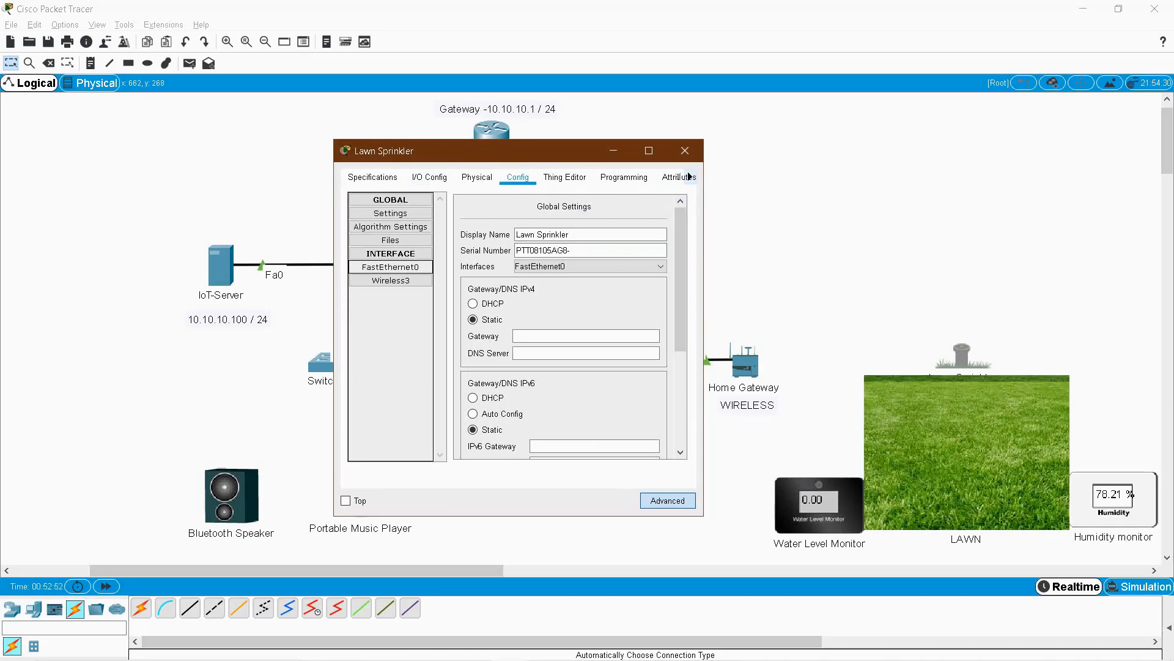
left_click(391, 280)
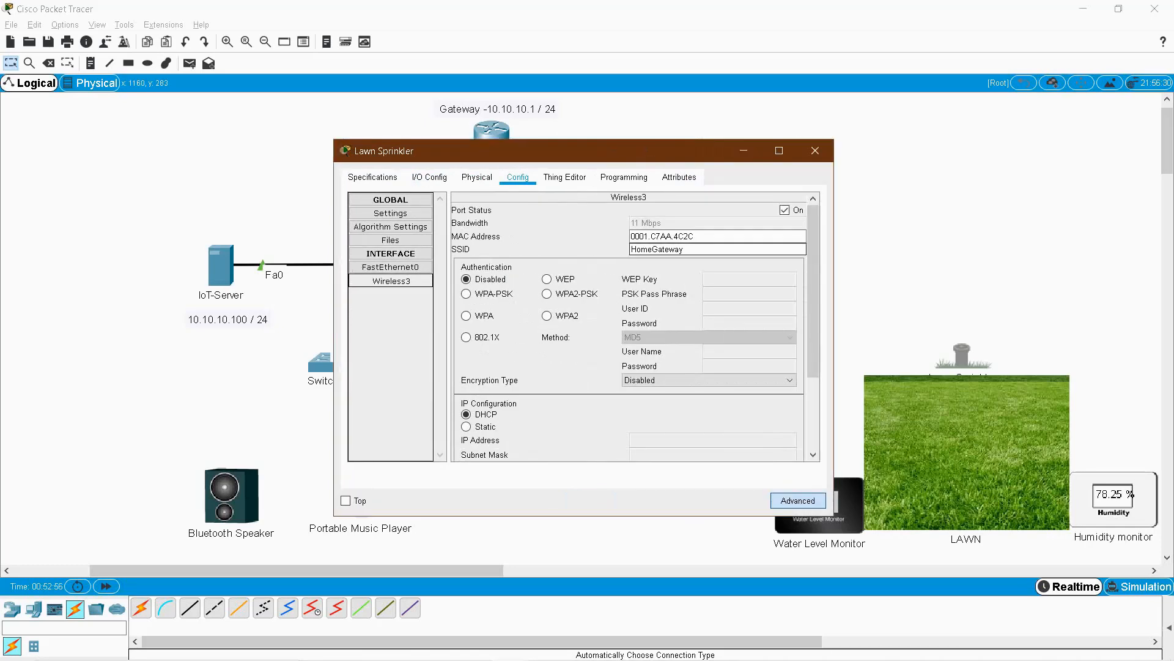
left_click(547, 294)
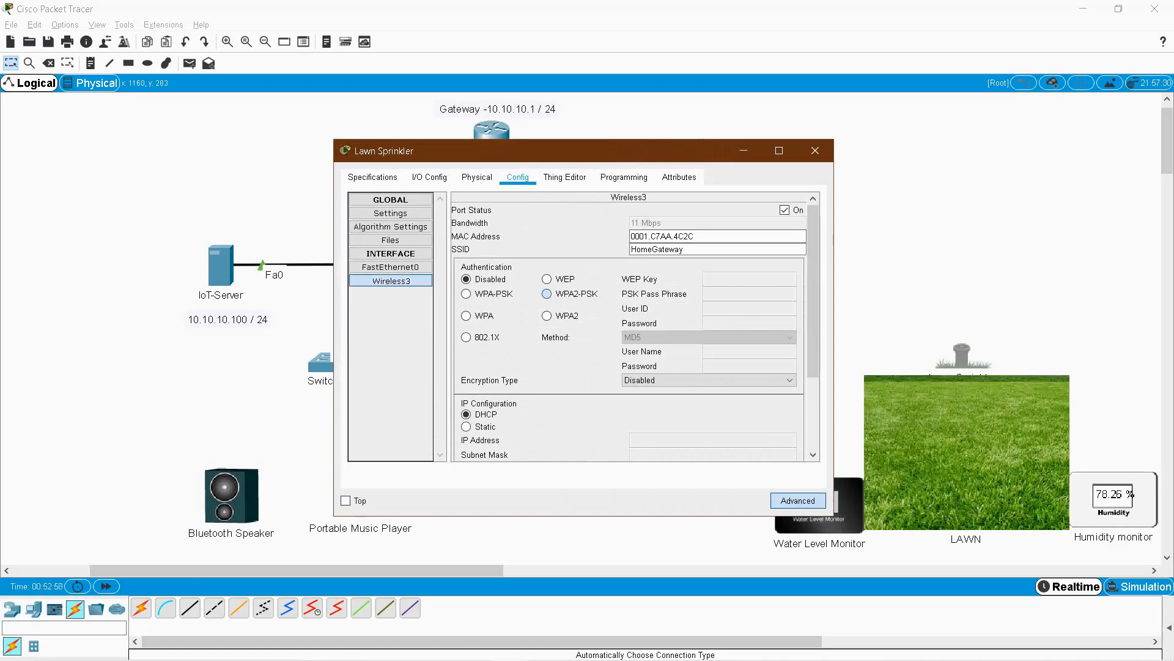
left_click(744, 294)
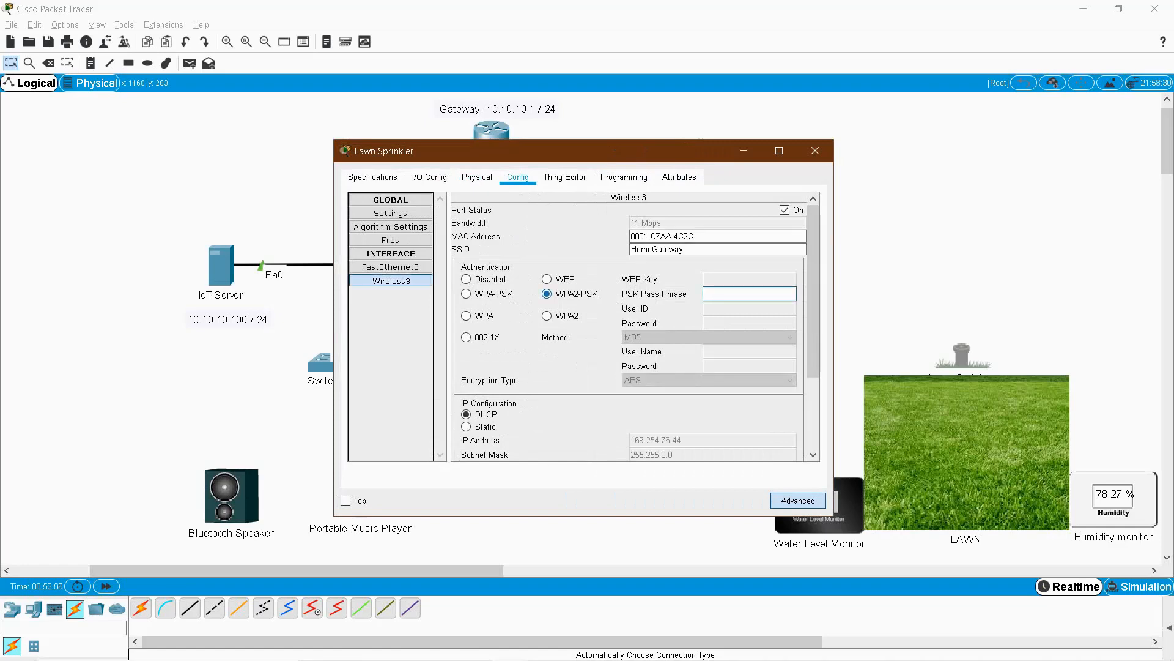
type("lawn1234")
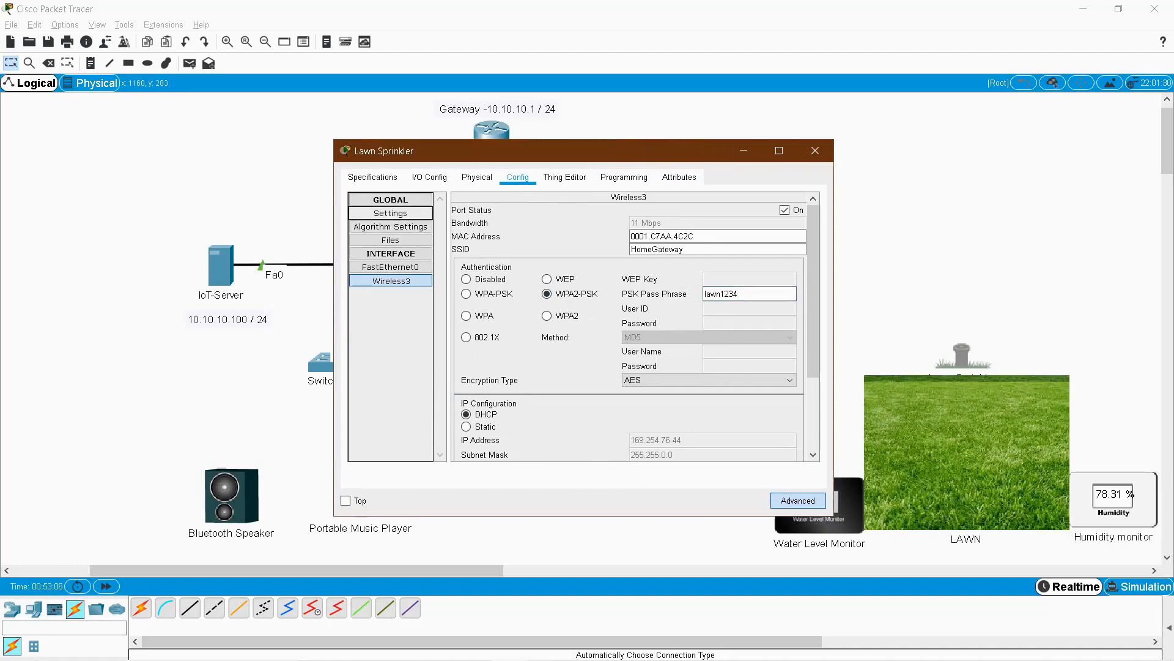
left_click(390, 214)
Keep the Lawn Sprinkler's gateway addressing on DHCP.
left_click(473, 319)
left_click(473, 303)
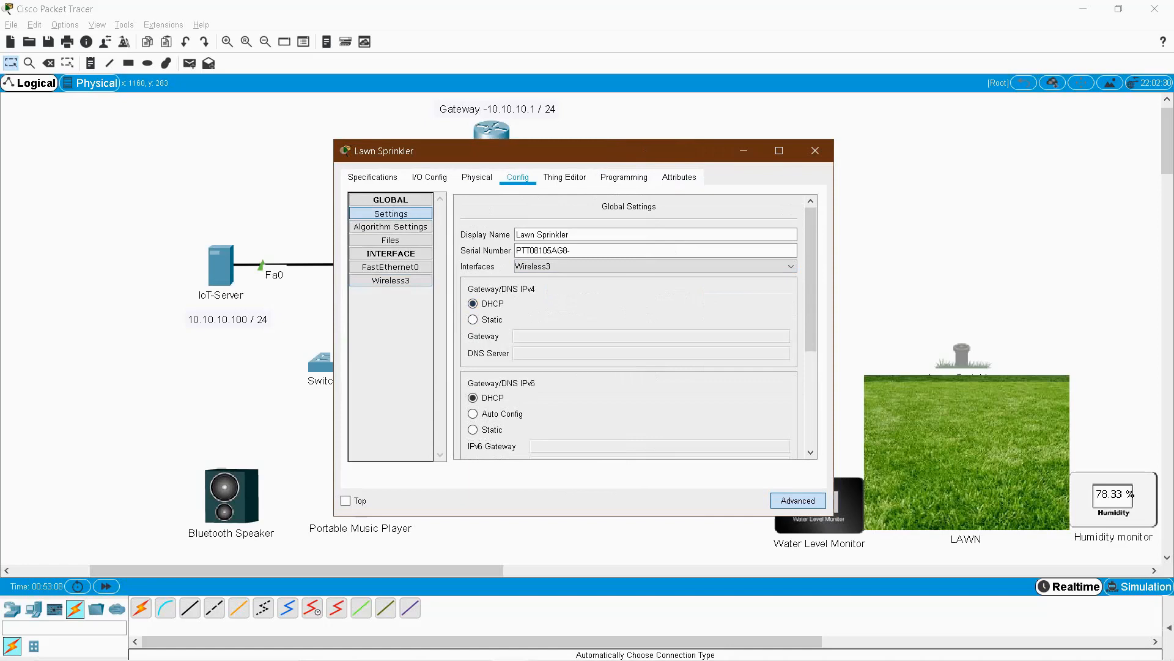
left_click_drag(604, 159, 564, 152)
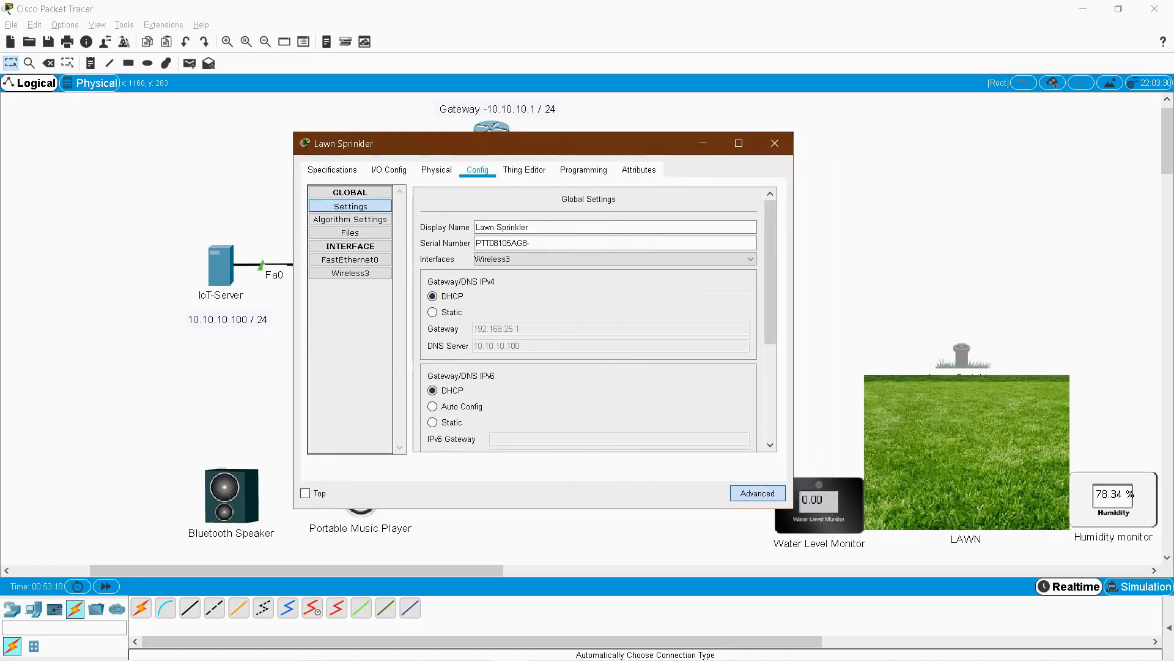
scroll(589, 318, "down", 5)
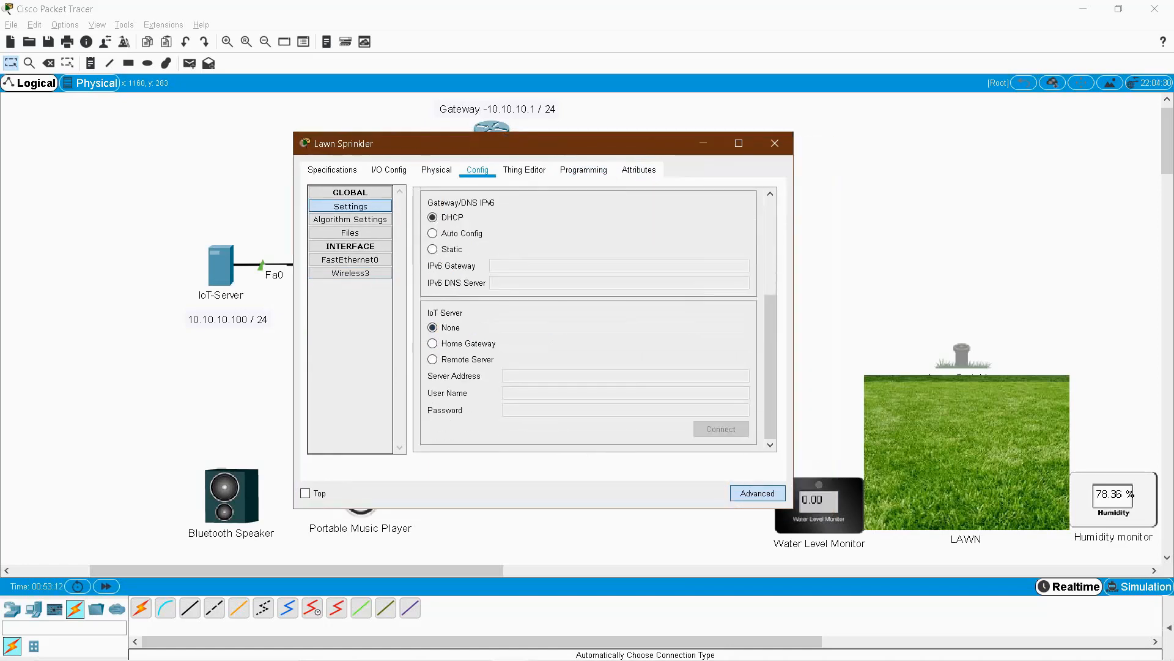
Connect the sprinkler to Remote Server 10.10.10.100 with the server's user name and password, then close it.
left_click(433, 359)
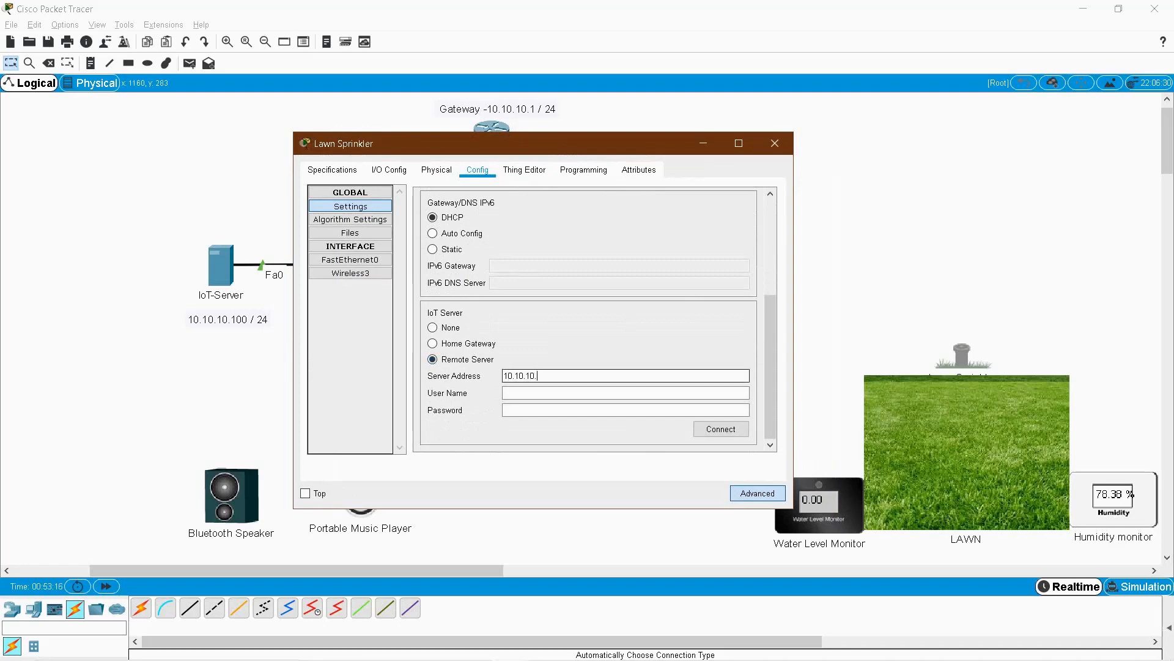
key("Tab")
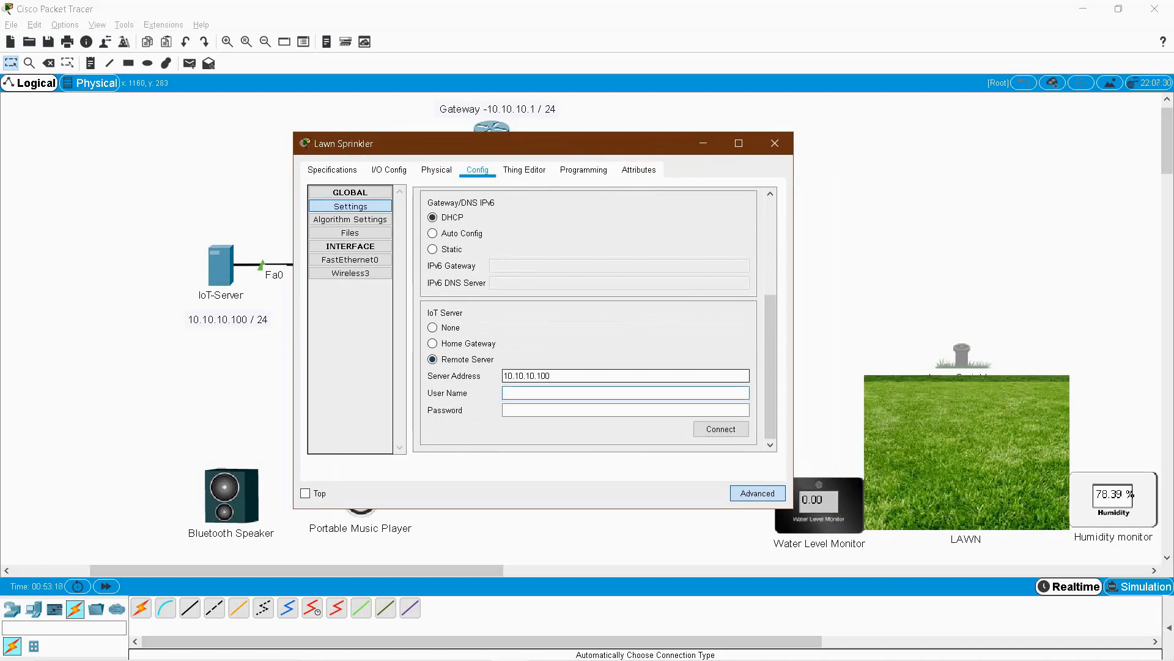
type("admo")
type("n")
key("BackSpace")
key("BackSpace")
type("in")
key("Tab")
type("admin")
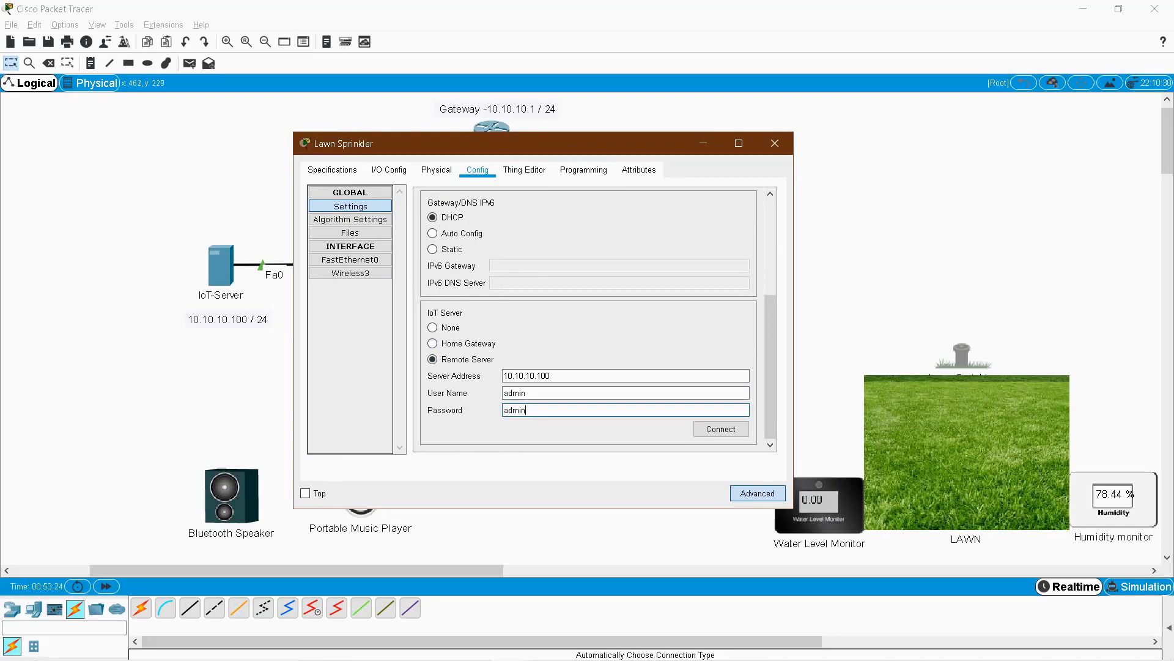
left_click(721, 429)
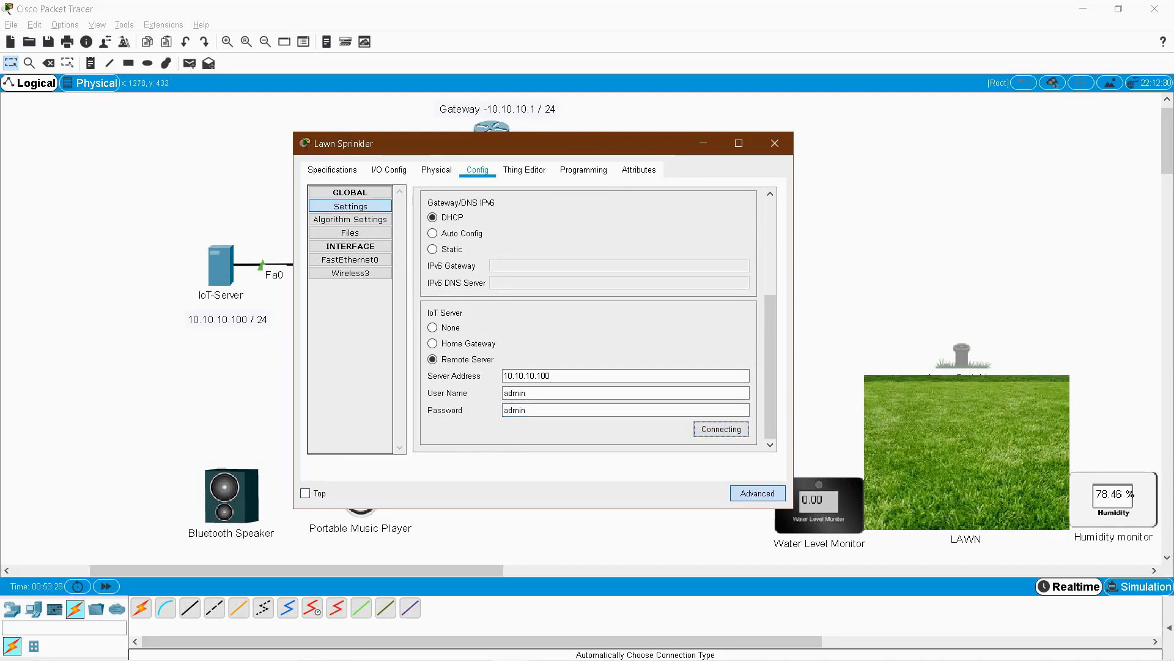
left_click(775, 144)
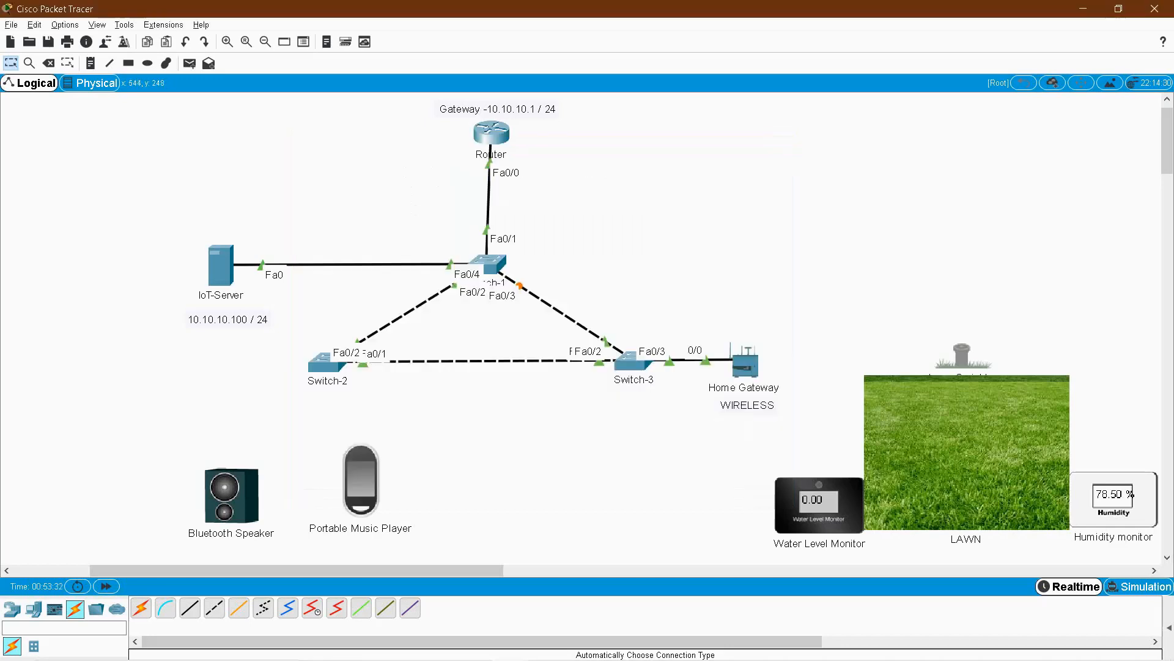
Open the IoT-Server's IoT Monitor and expand the Lawn Sprinkler entry to see its status.
left_click(220, 265)
left_click(557, 171)
scroll(581, 324, "down", 5)
left_click(675, 295)
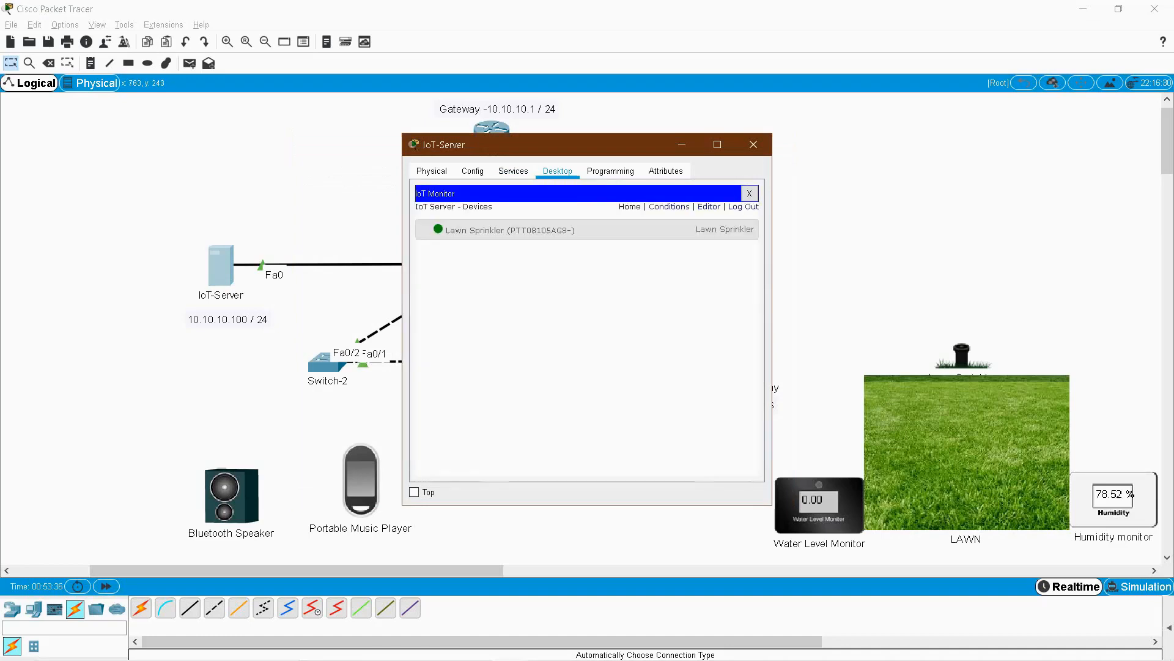
left_click(587, 230)
left_click_drag(587, 149, 288, 142)
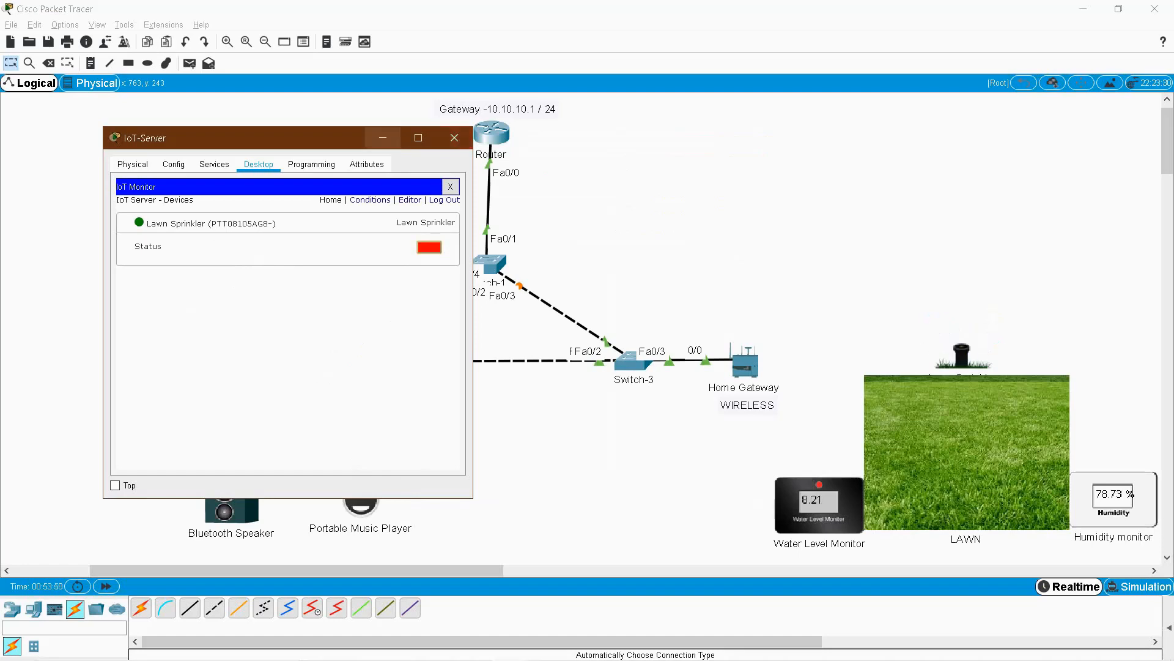
Give the Water Level Monitor a PT-IOT-NM-1W wireless card as Network Adapter 2.
left_click(454, 138)
left_click(819, 501)
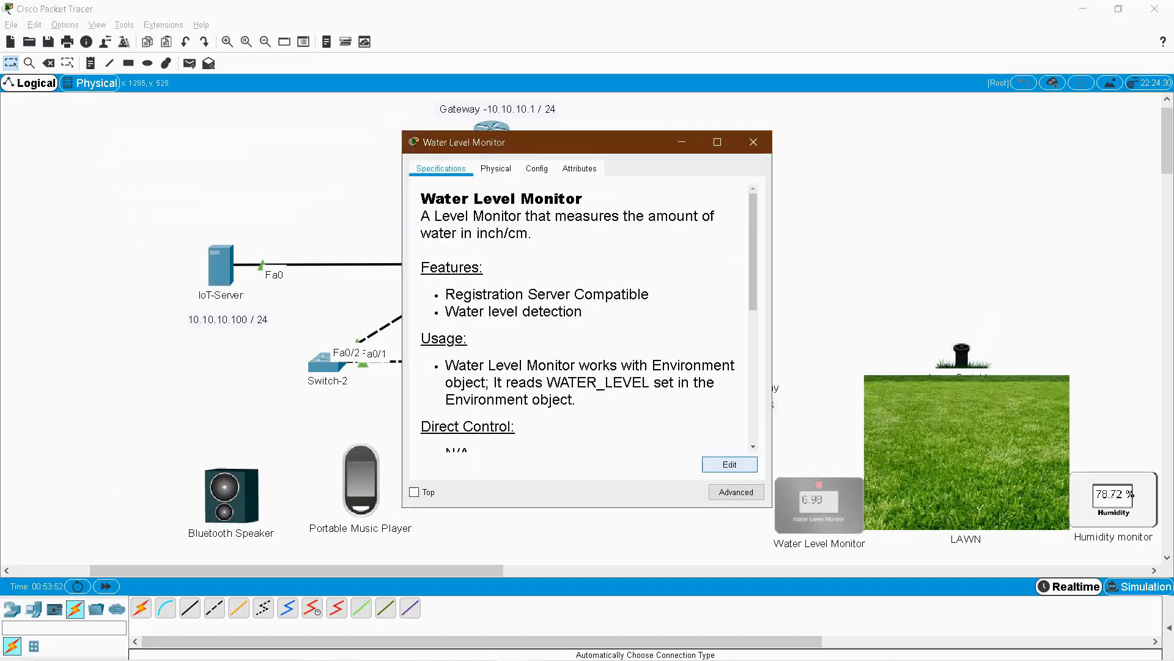
left_click(536, 168)
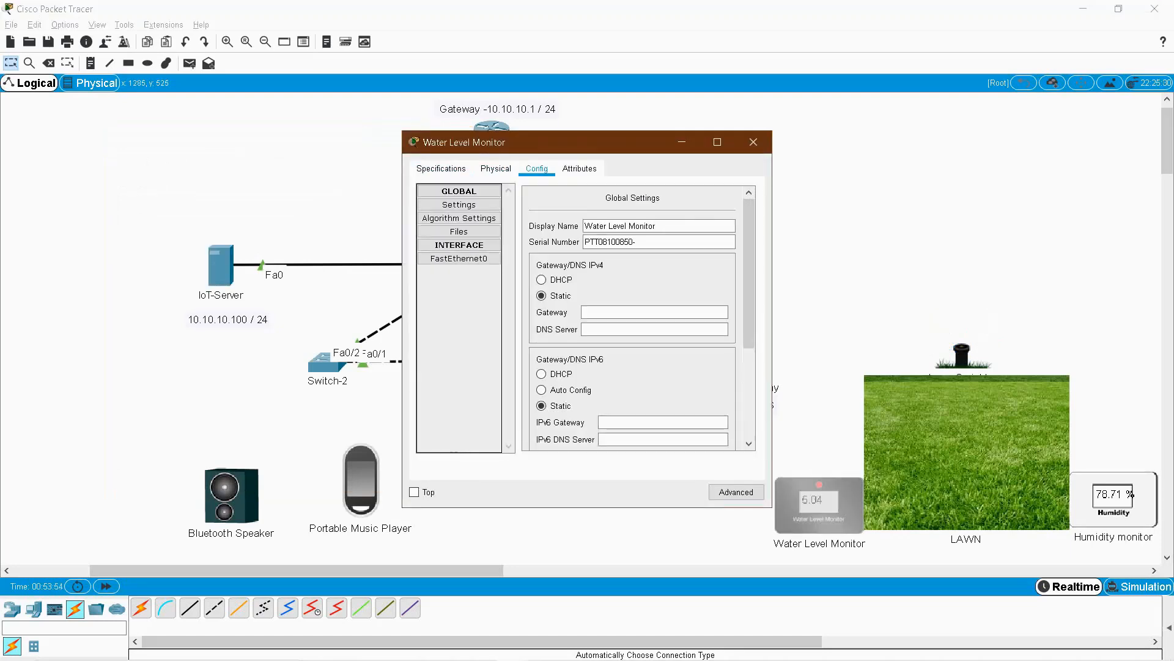
left_click(736, 492)
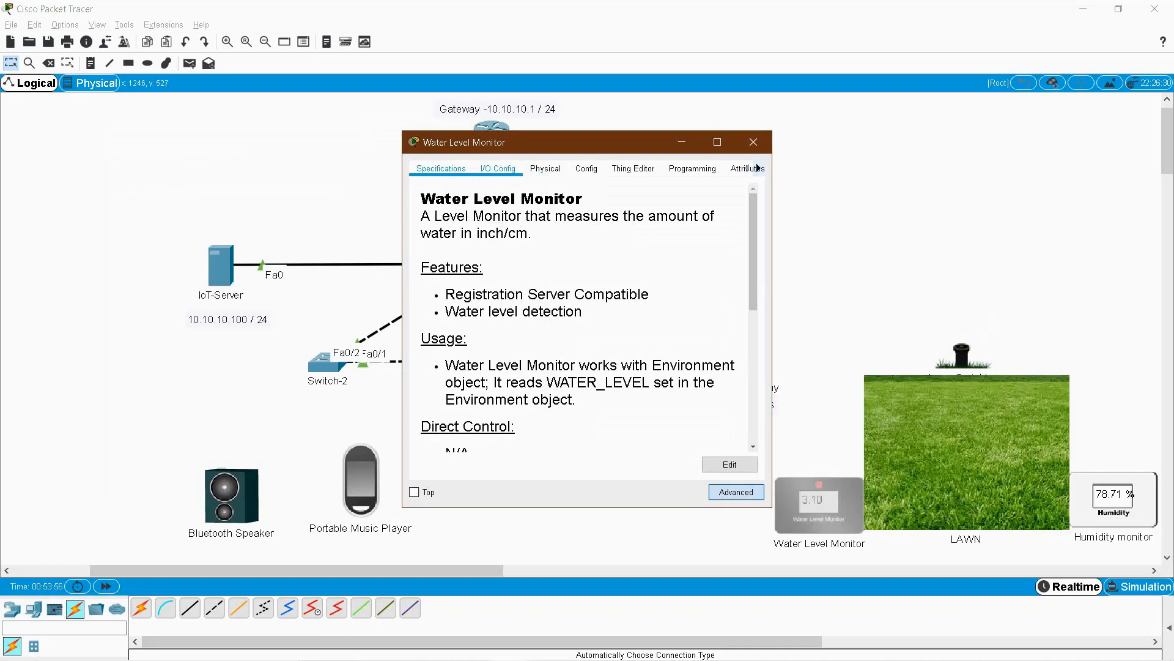
left_click(497, 168)
left_click(664, 207)
left_click(612, 258)
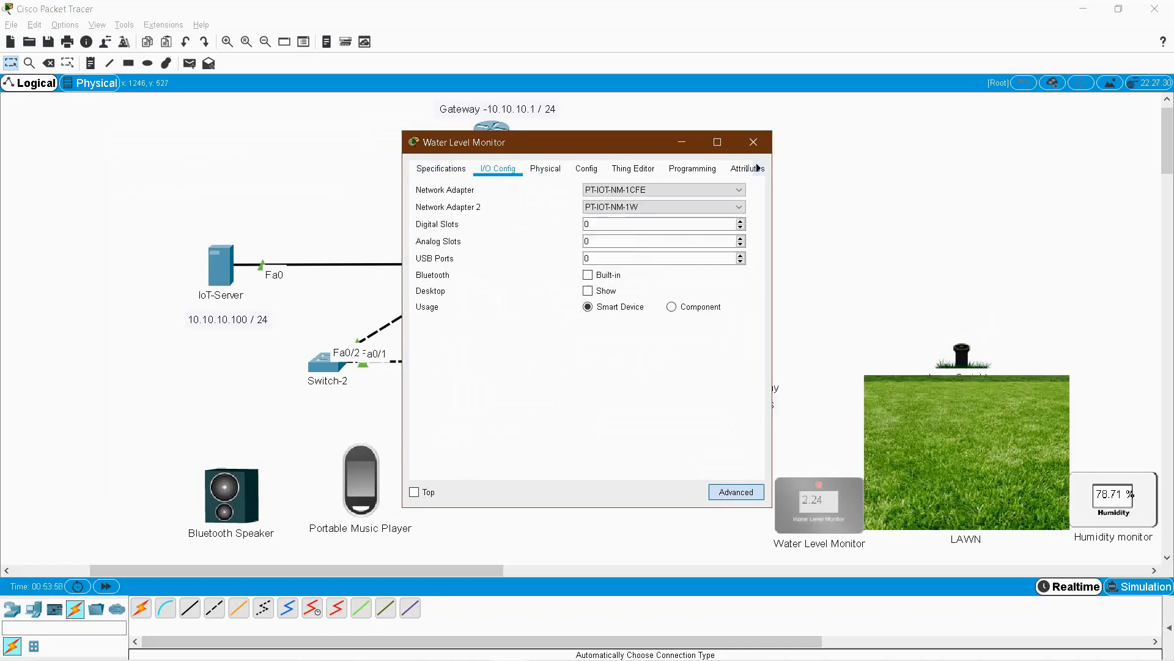
Set the monitor's Wireless3 interface to WPA2-PSK with the HomeGateway pass phrase.
left_click(586, 169)
left_click(460, 272)
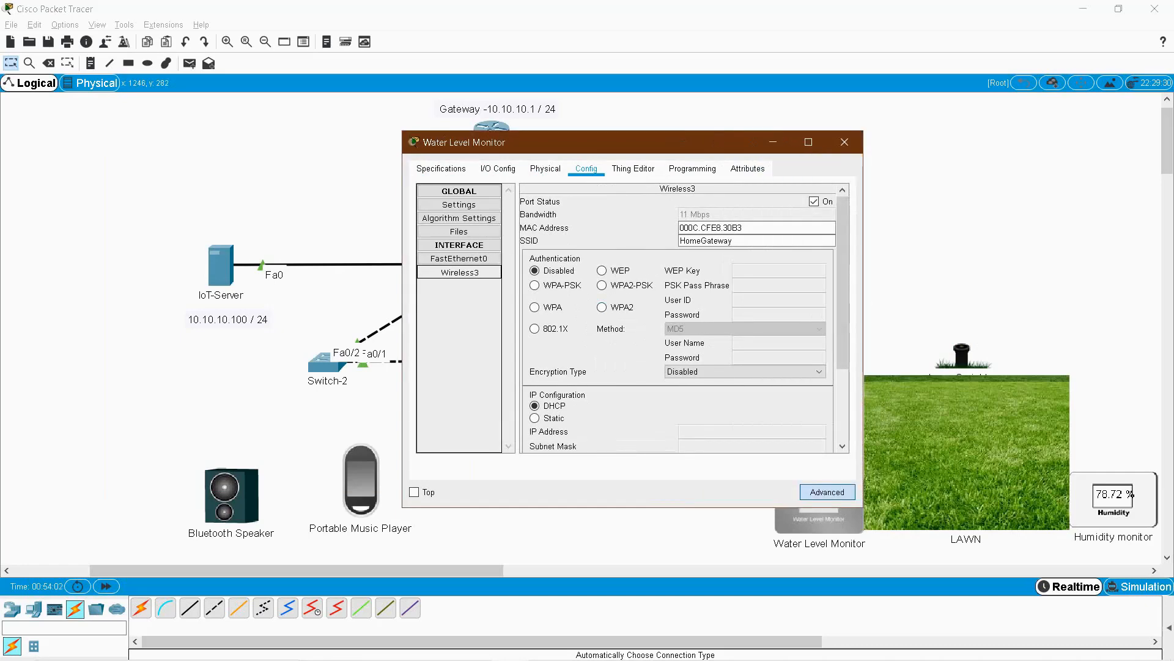
left_click(603, 285)
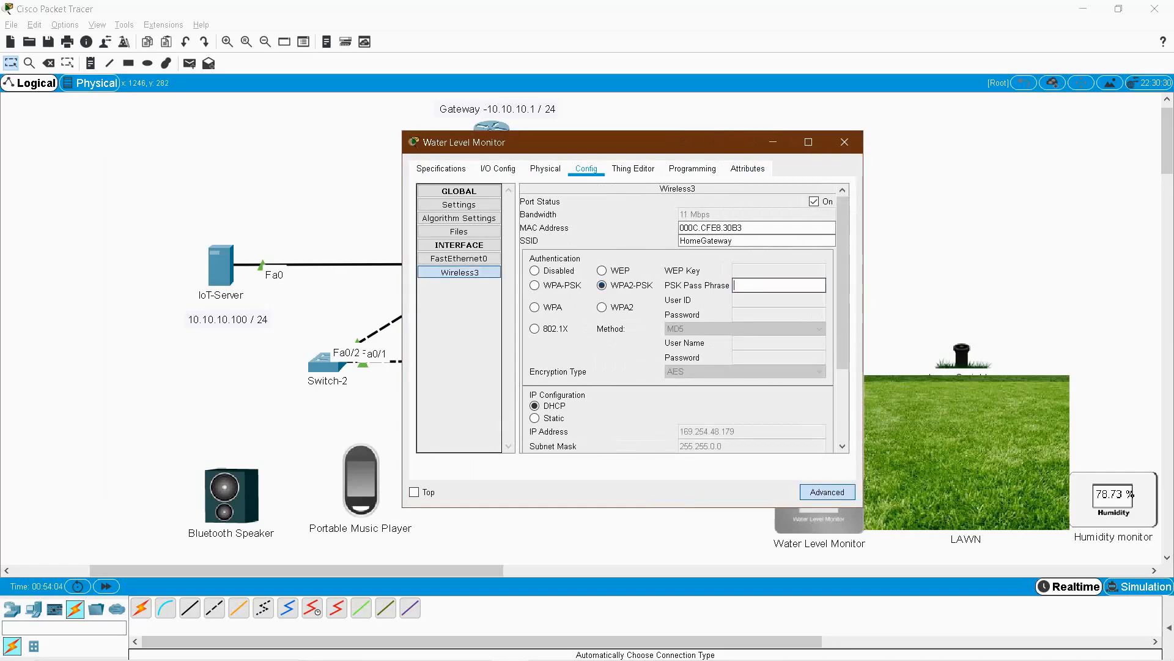
type("lawn1234")
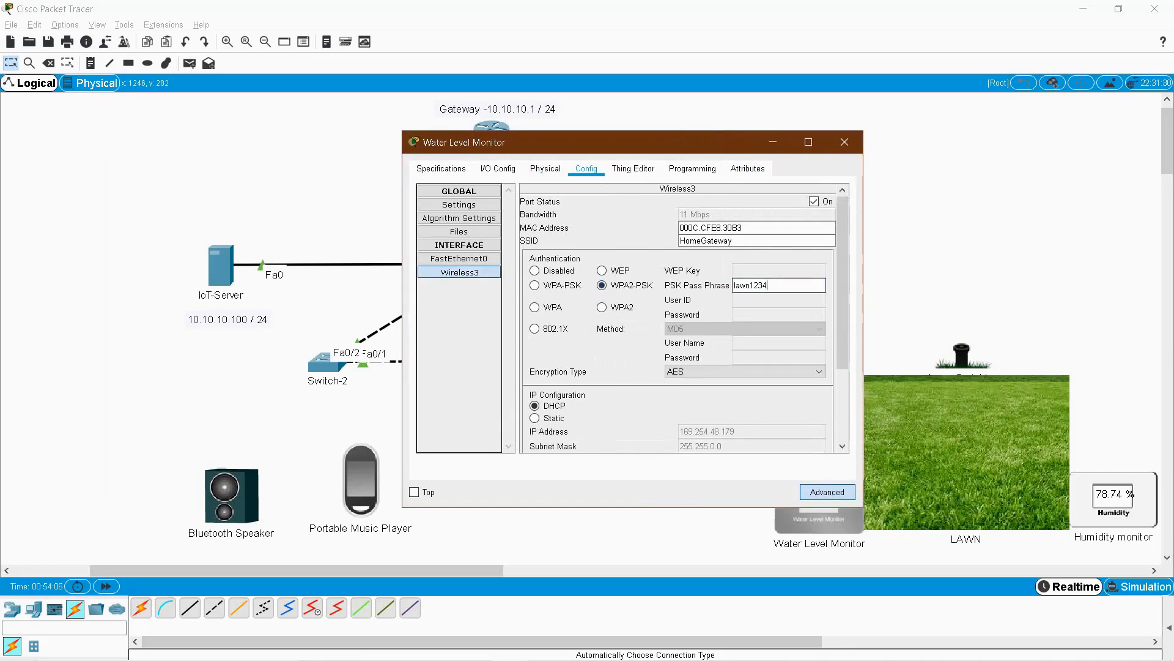
Keep the Water Level Monitor's IPv4 addressing on DHCP.
left_click(459, 205)
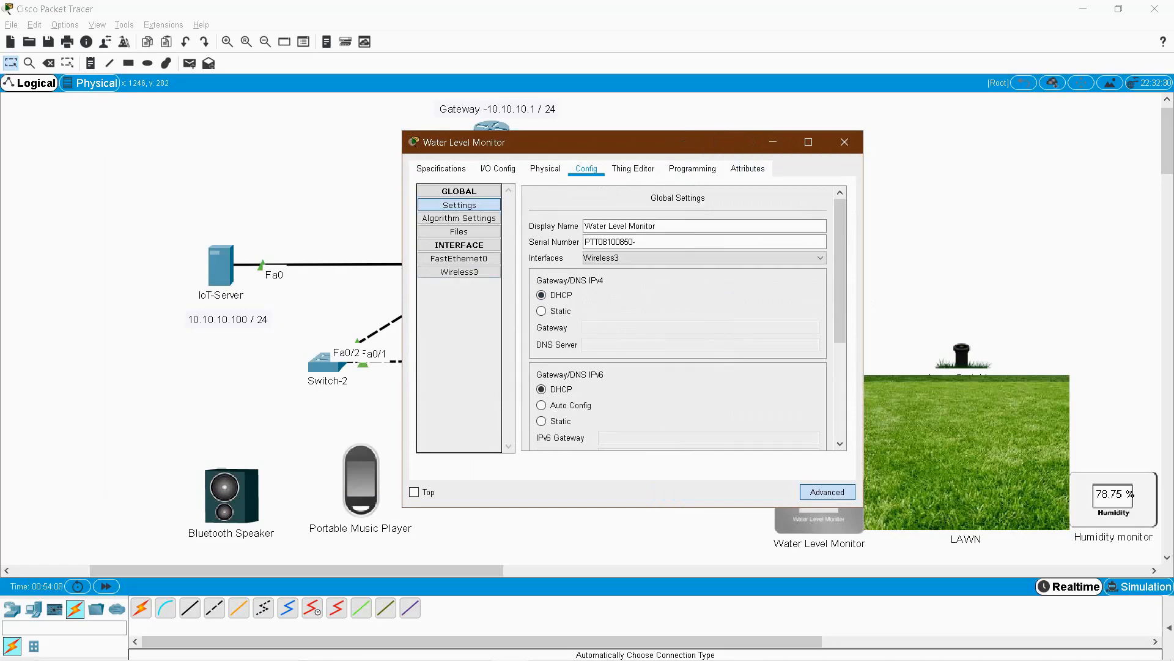
left_click(541, 311)
left_click(542, 295)
scroll(678, 318, "down", 5)
Register the monitor with Remote Server 10.10.10.100 using the server's user name and password.
left_click(542, 358)
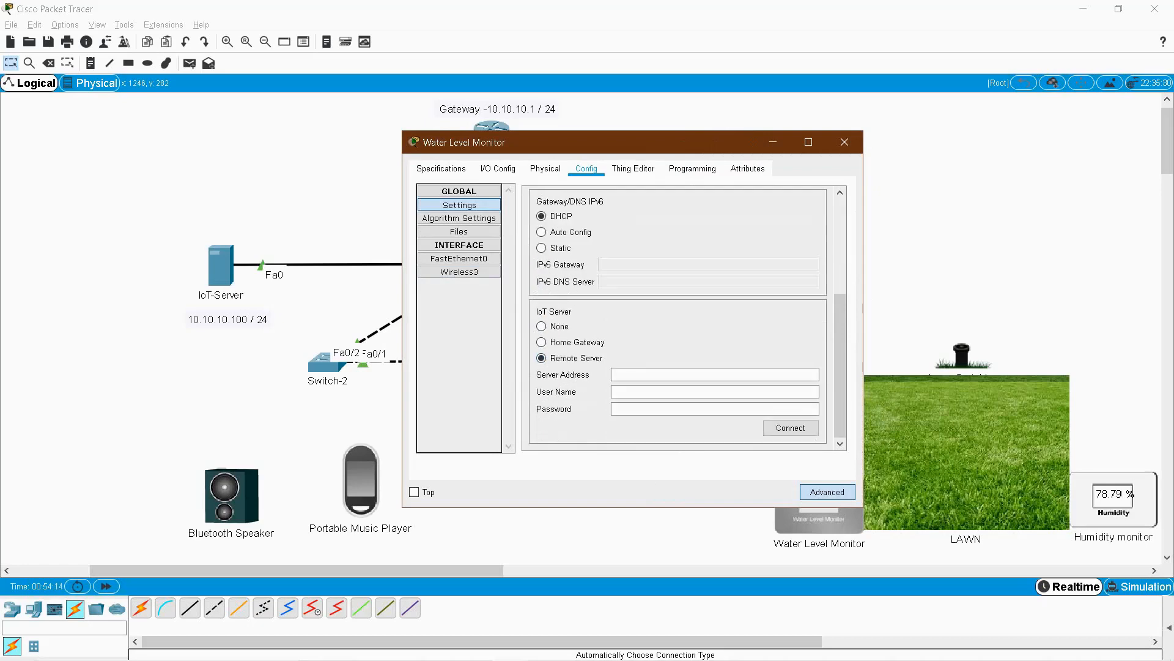
left_click(664, 374)
type("10.10.10.100")
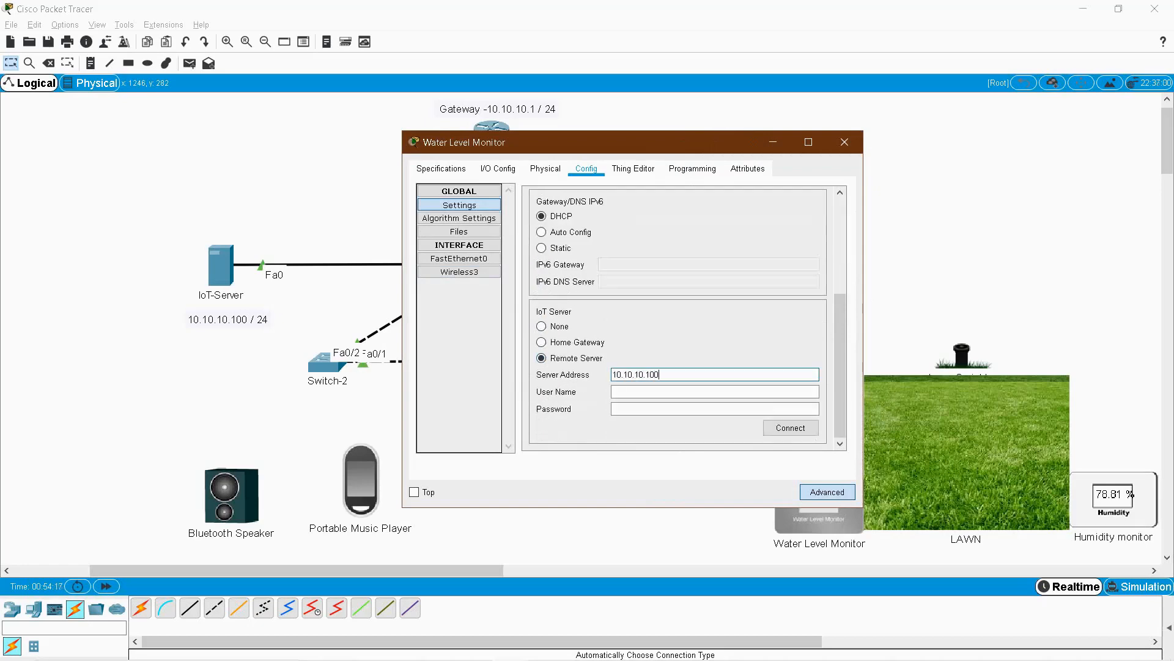
key("Tab")
type("admin")
key("Tab")
type("admin")
key("Tab")
key("Return")
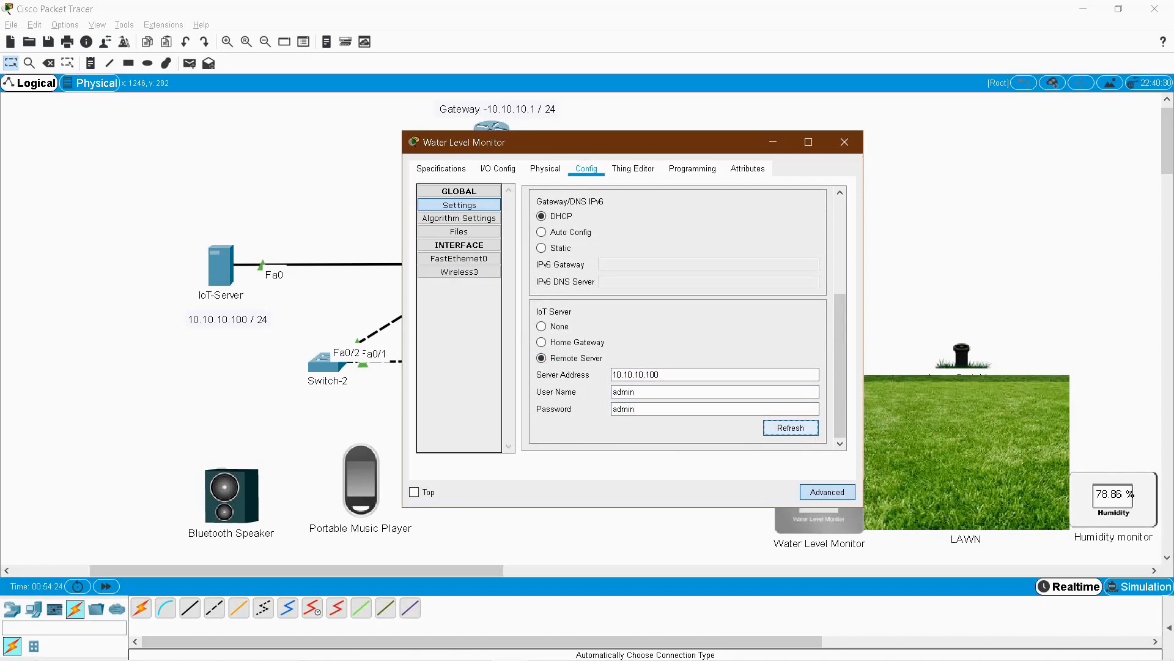
Confirm the Water Level Monitor now appears in the IoT-Server's monitor, reading 0.0 cm.
left_click(845, 142)
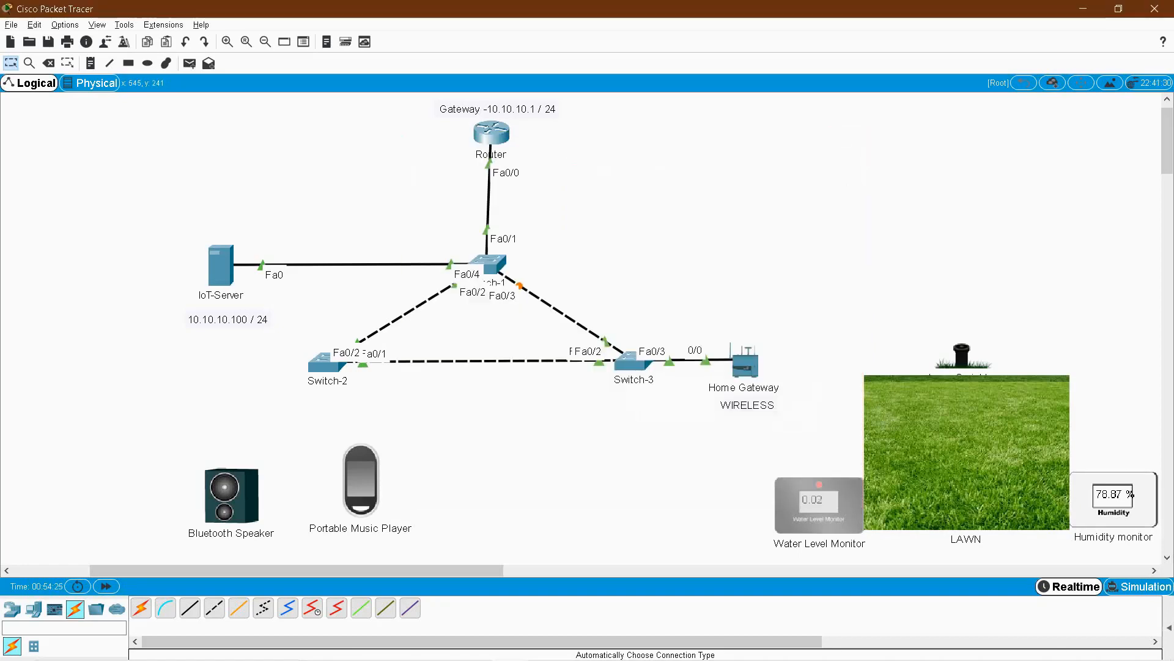
left_click(221, 265)
left_click(222, 277)
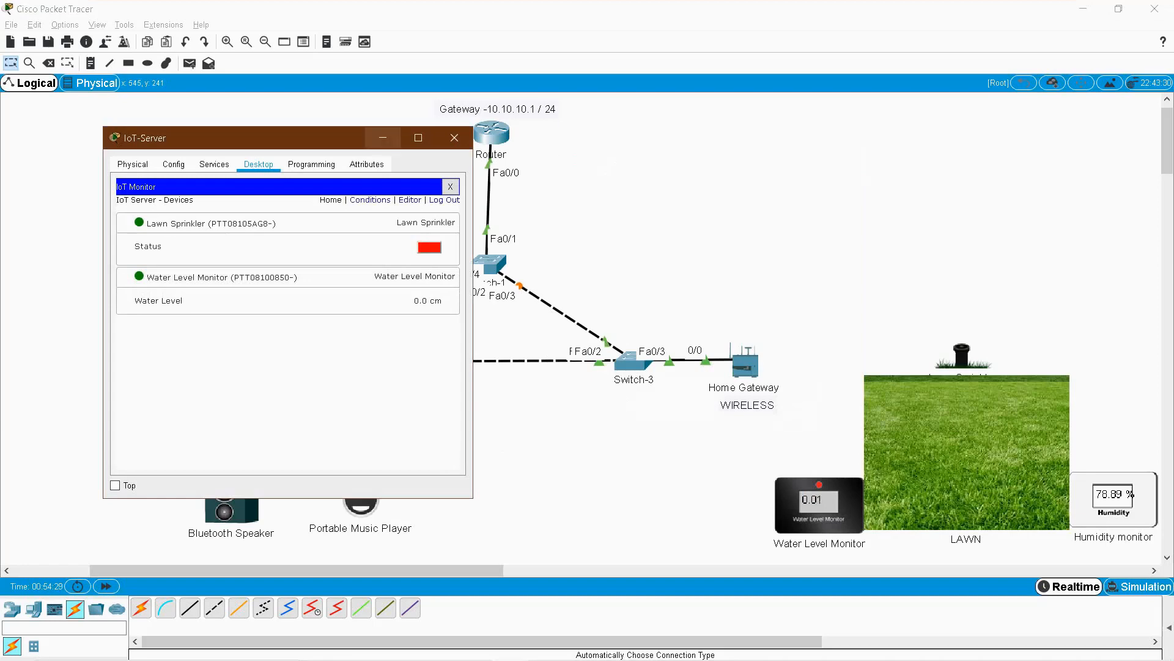
left_click(383, 137)
Give the Humidity monitor a PT-IOT-NM-1W wireless card as Network Adapter 2.
left_click(1115, 503)
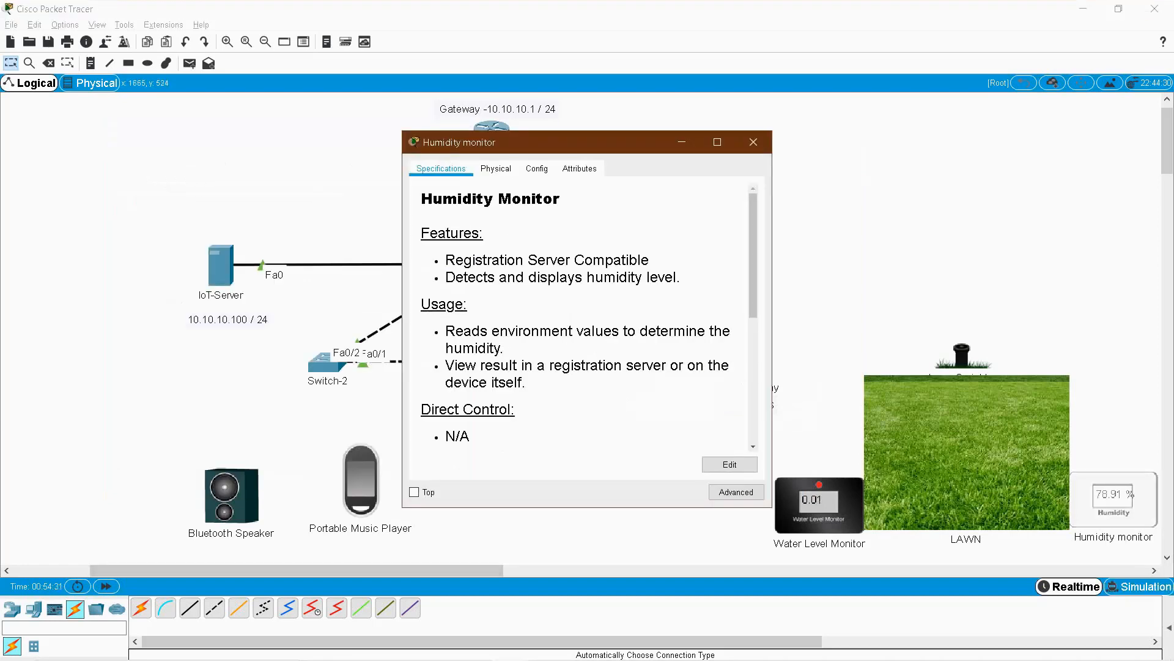
left_click(537, 169)
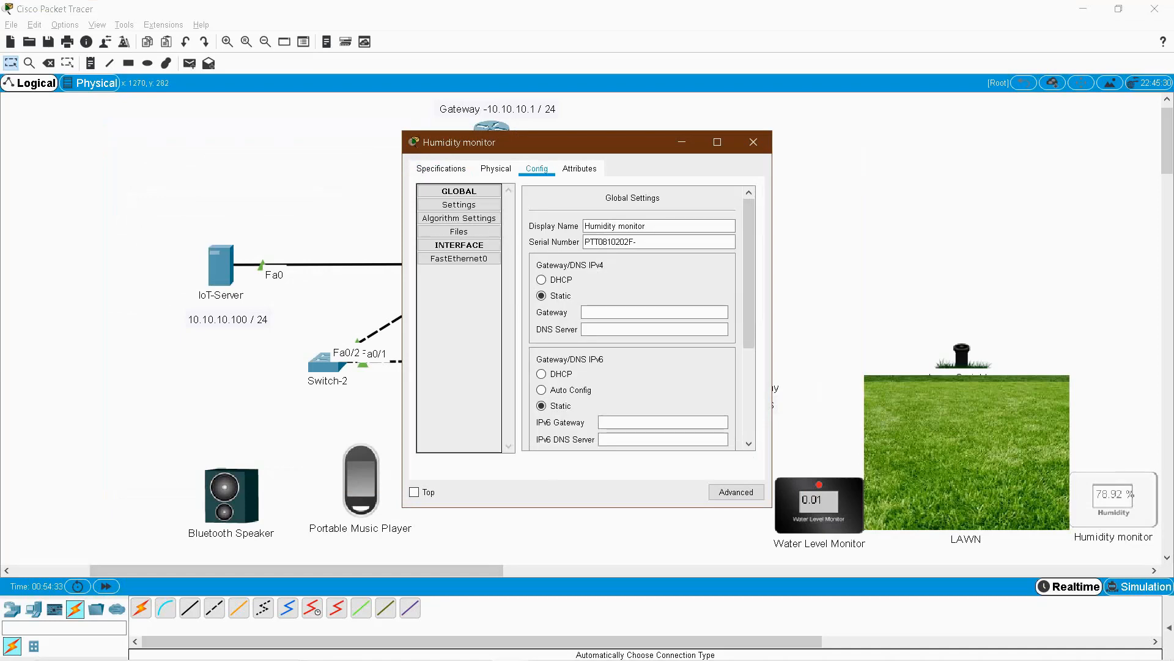
left_click(737, 492)
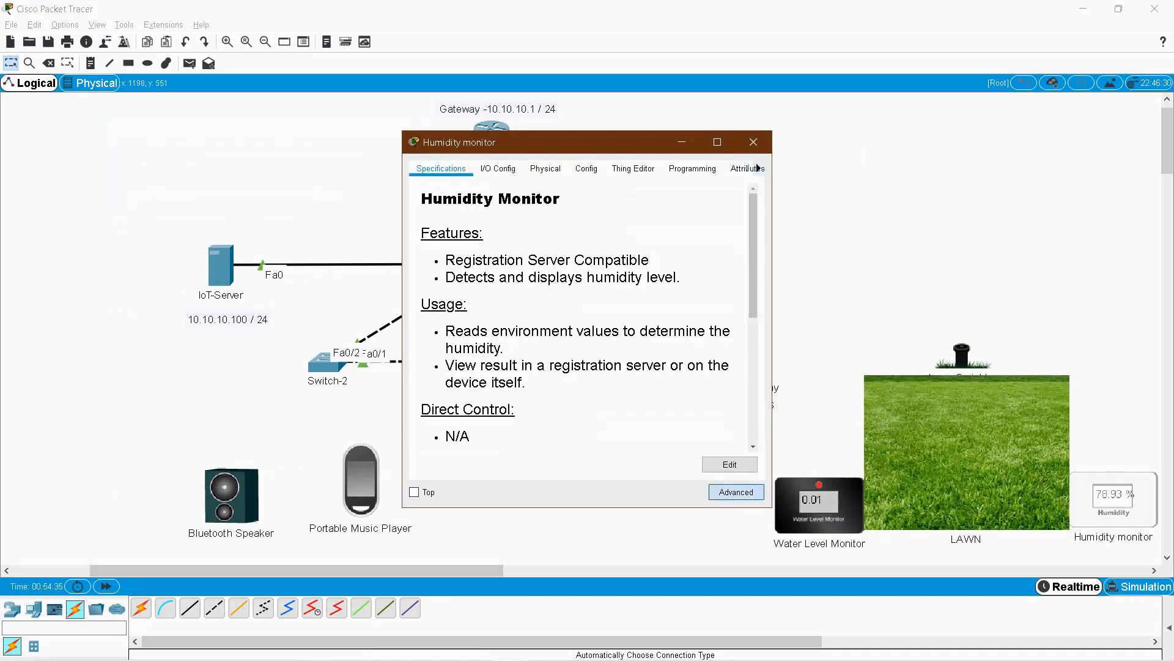
left_click(498, 168)
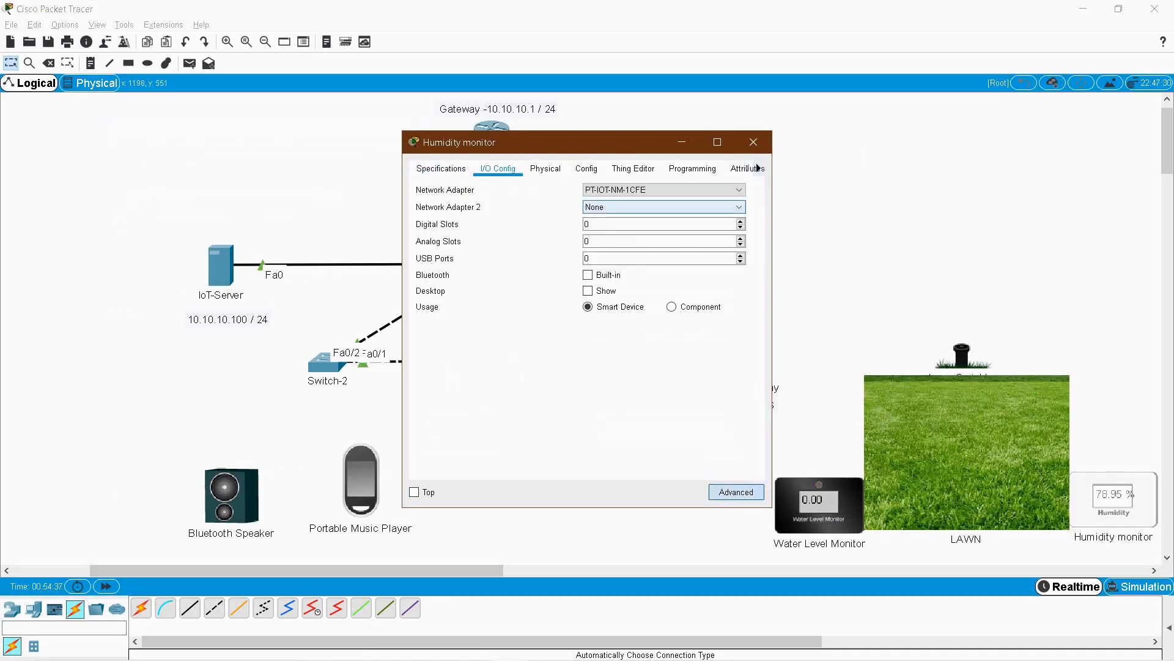
left_click(663, 207)
left_click(639, 257)
Set the Humidity monitor's Wireless3 interface to WPA2-PSK with the HomeGateway pass phrase.
left_click(586, 169)
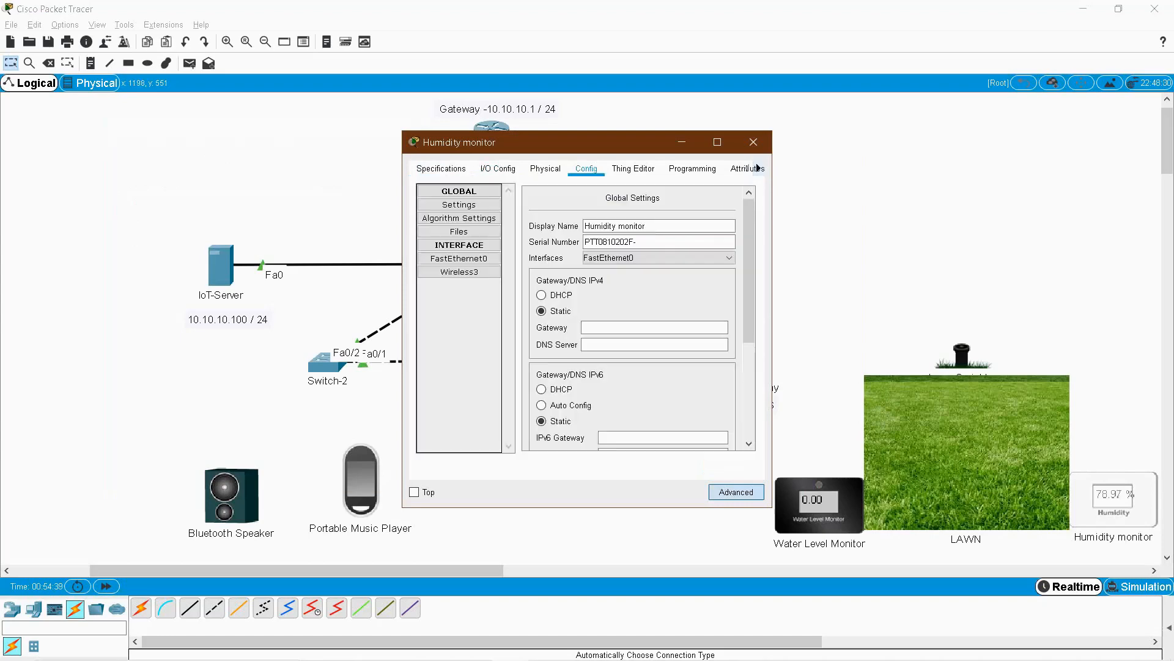
left_click(460, 272)
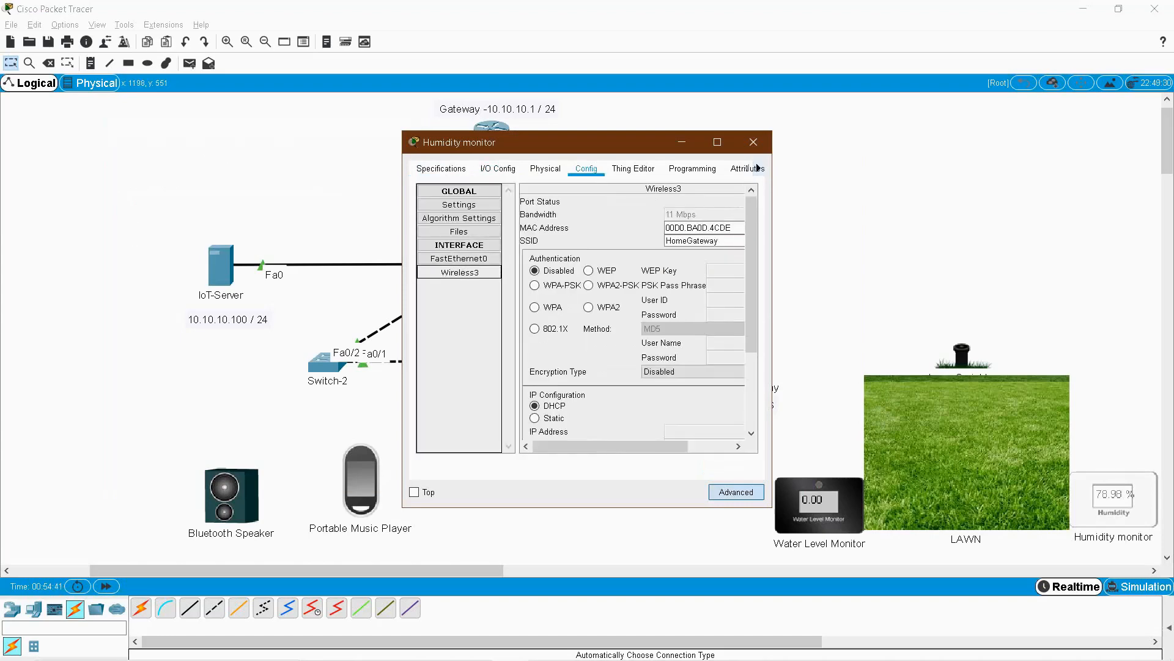
left_click(588, 285)
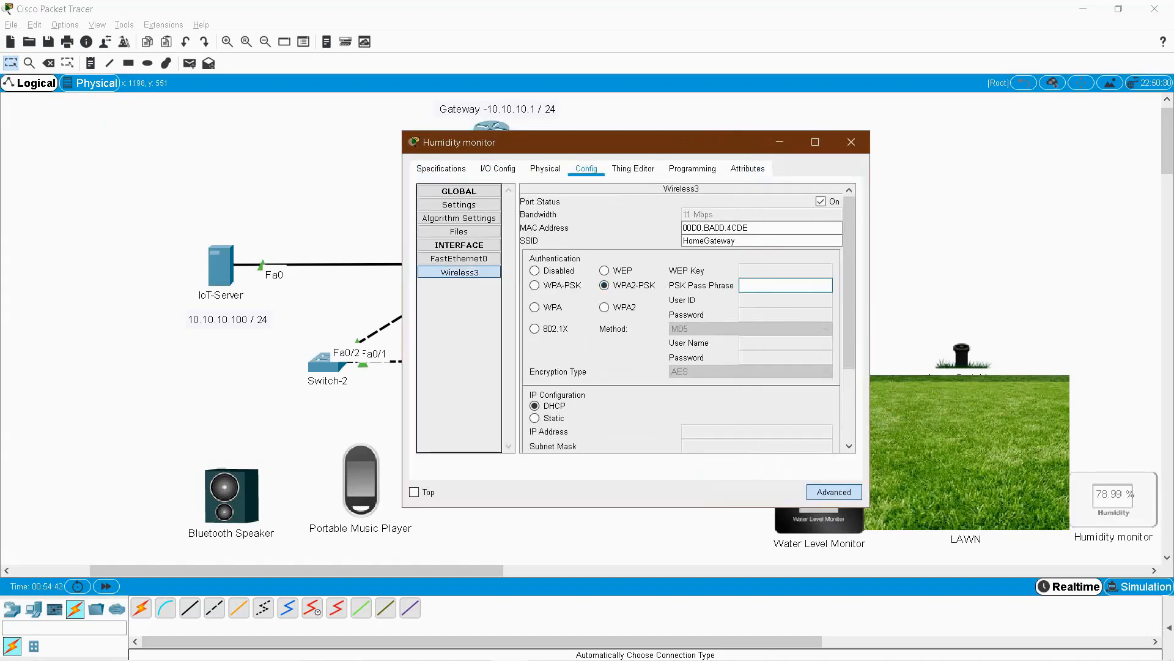
type("lawn1234")
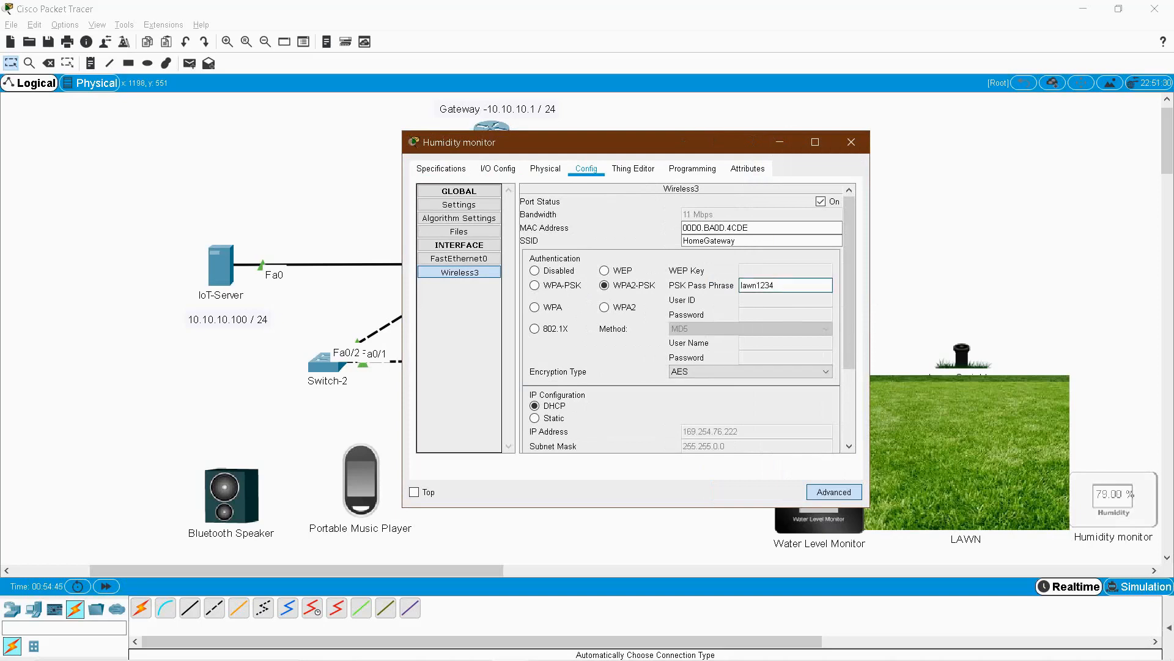
Connect the Humidity monitor to Remote Server 10.10.10.100 with the server credentials, then close it.
left_click(459, 205)
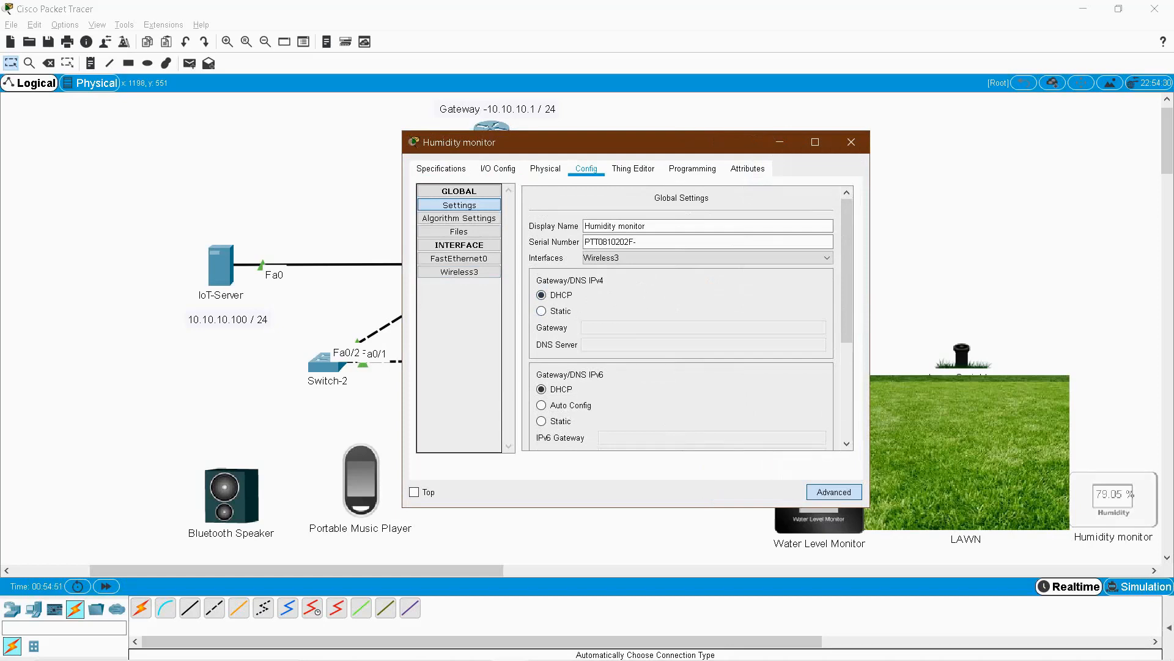
scroll(679, 319, "down", 3)
scroll(679, 318, "down", 1)
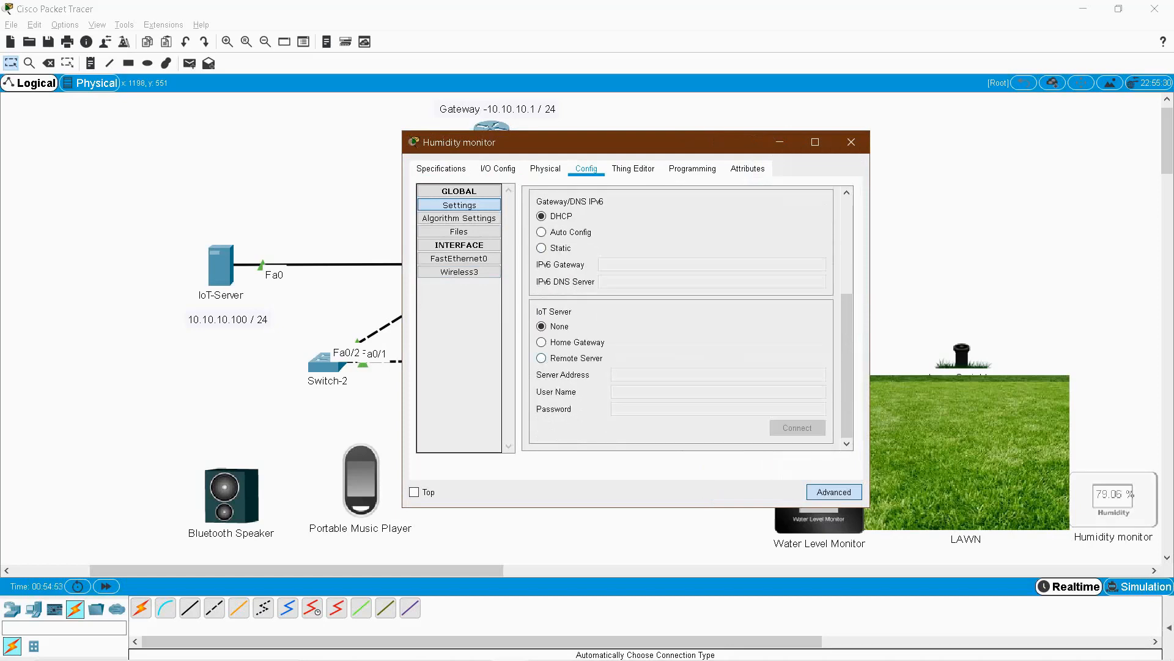
left_click(542, 358)
type("10")
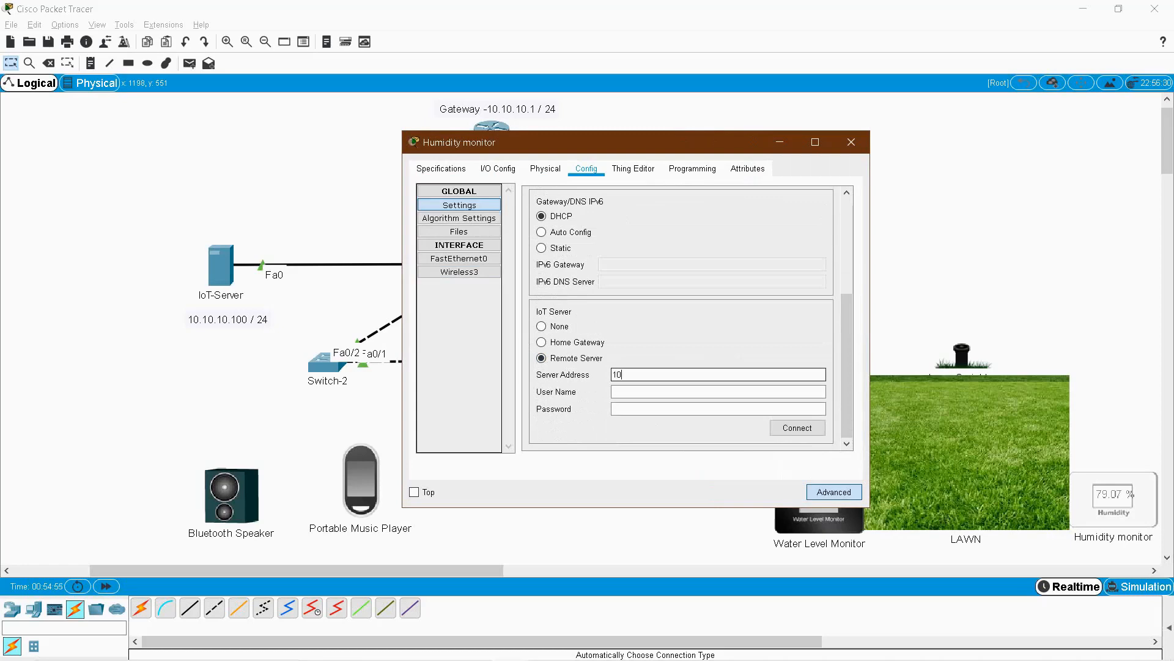
type(".10.10.100")
key("Tab")
type("admin")
key("Tab")
type("admin")
left_click(797, 428)
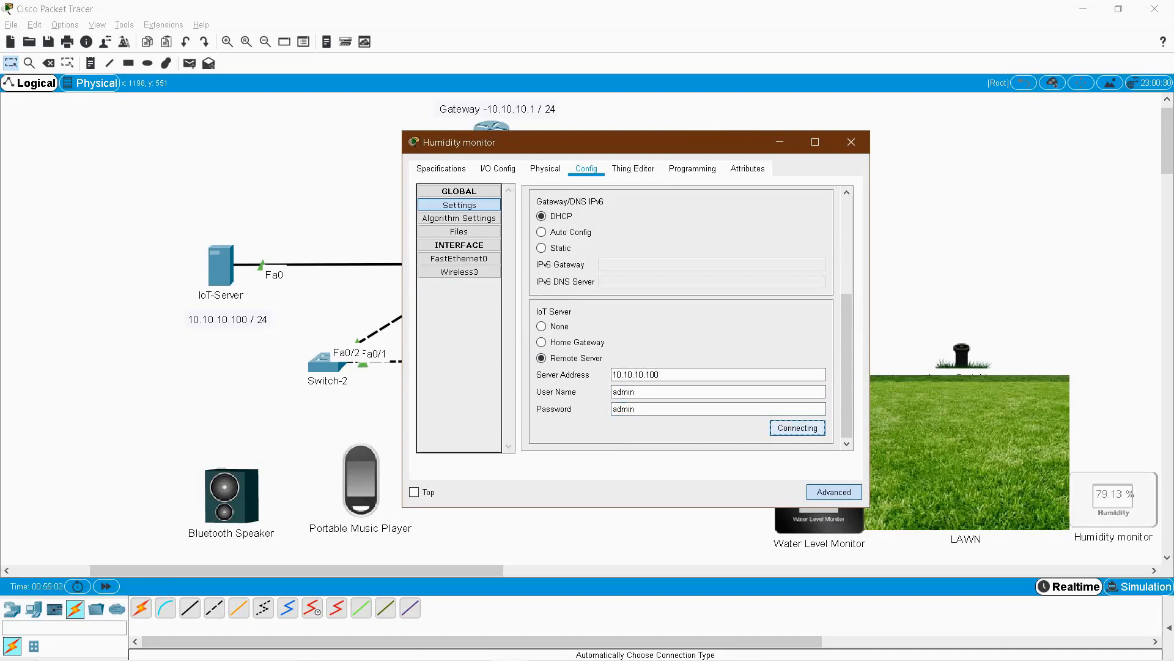
left_click(851, 142)
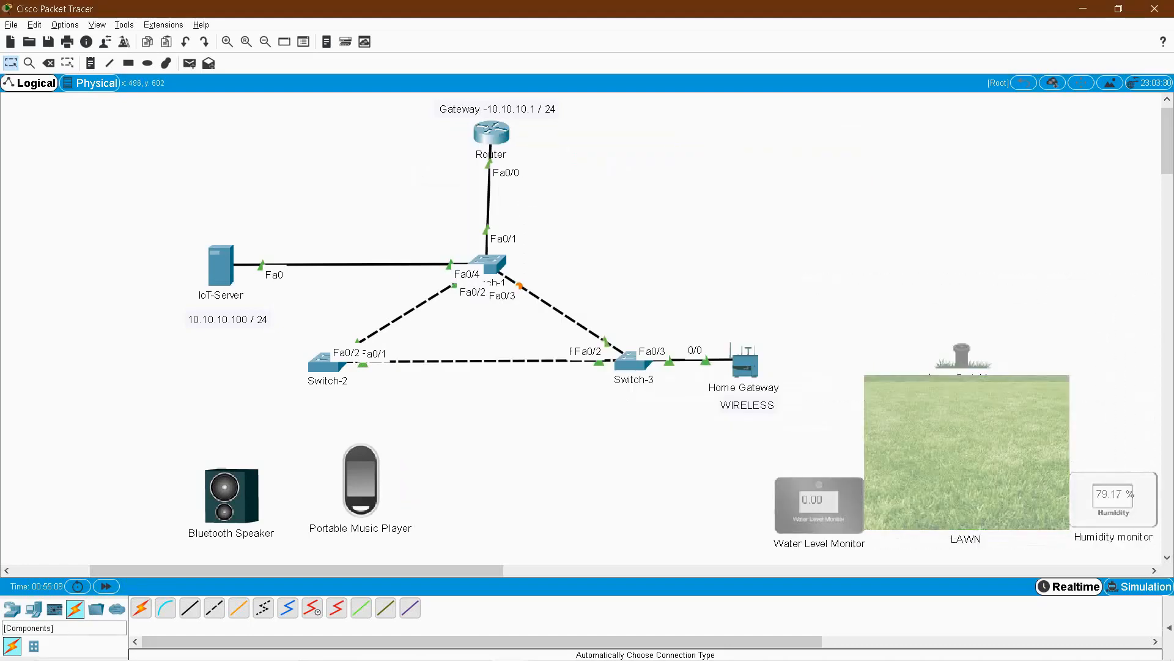
Place a Smartphone from End Devices onto the topology.
left_click(33, 609)
left_click(385, 607)
left_click(899, 231)
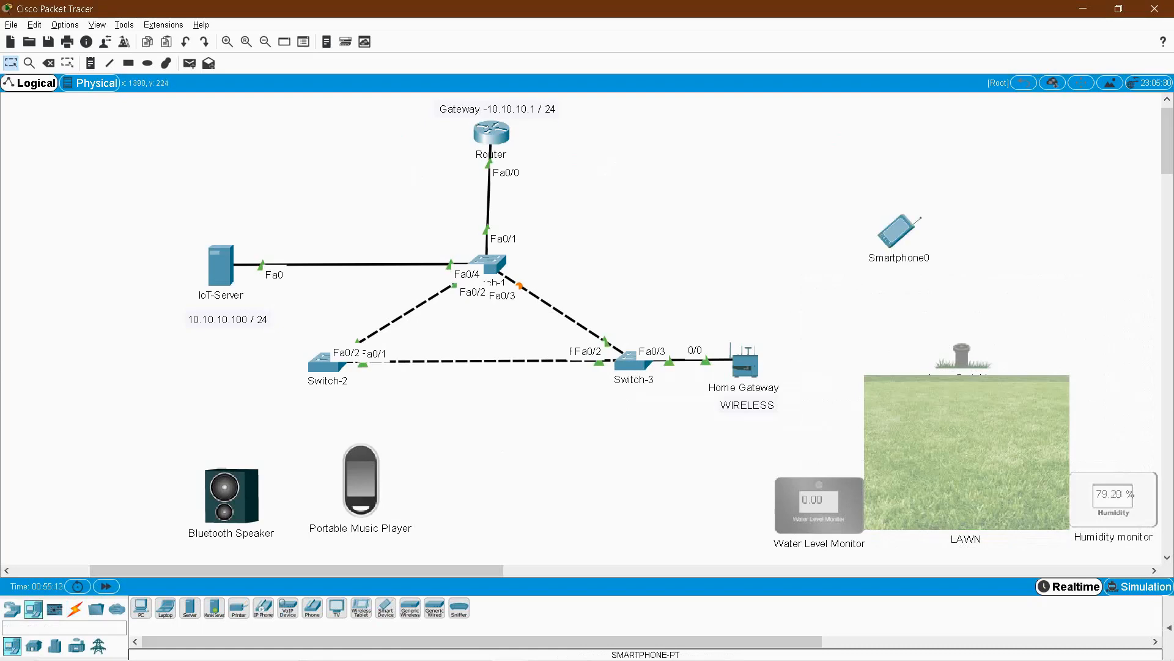
left_click(899, 258)
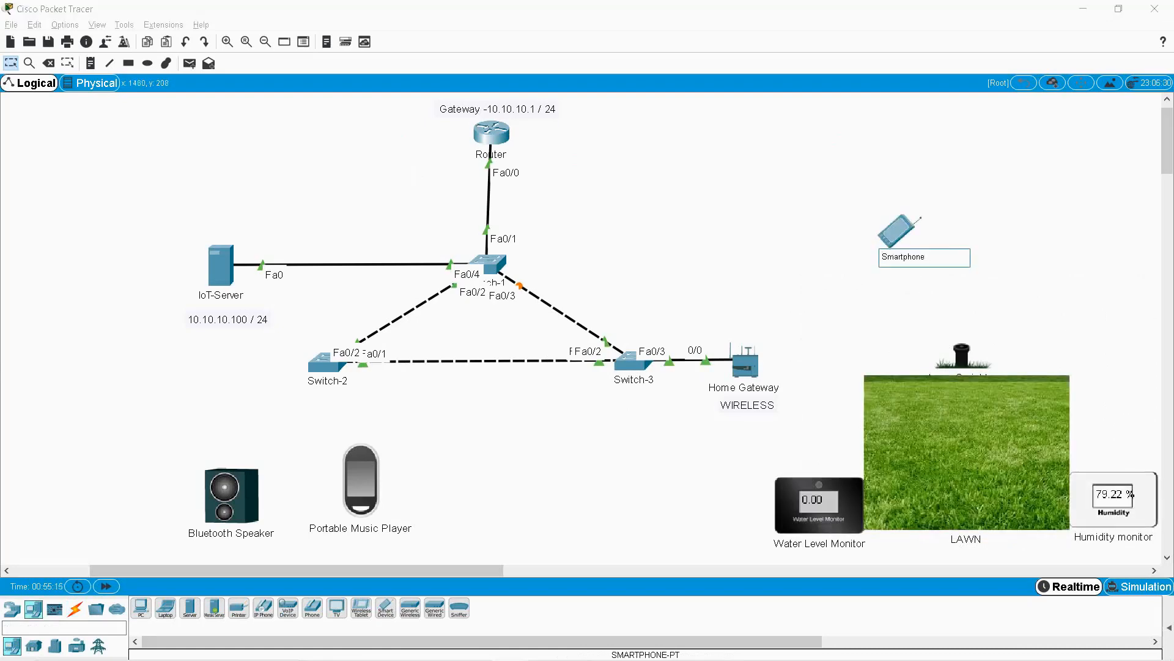
Keep the name Smartphone and bring up its Wireless0 interface settings.
key("Return")
left_click(898, 232)
left_click_drag(551, 145, 400, 135)
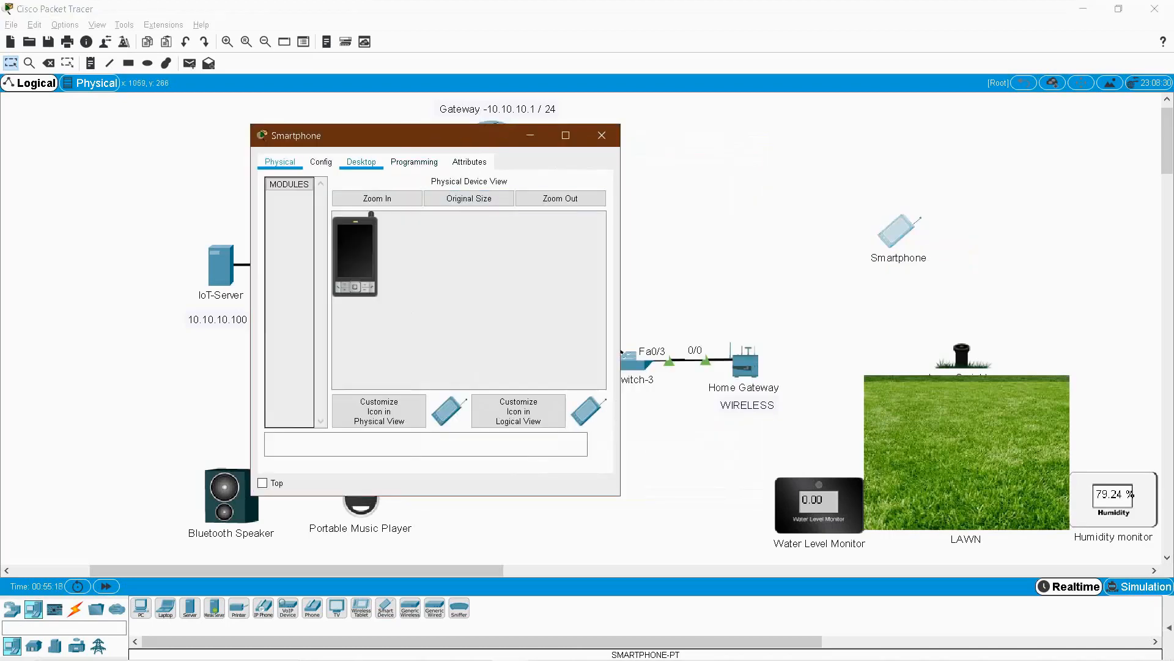
left_click(361, 161)
left_click(322, 162)
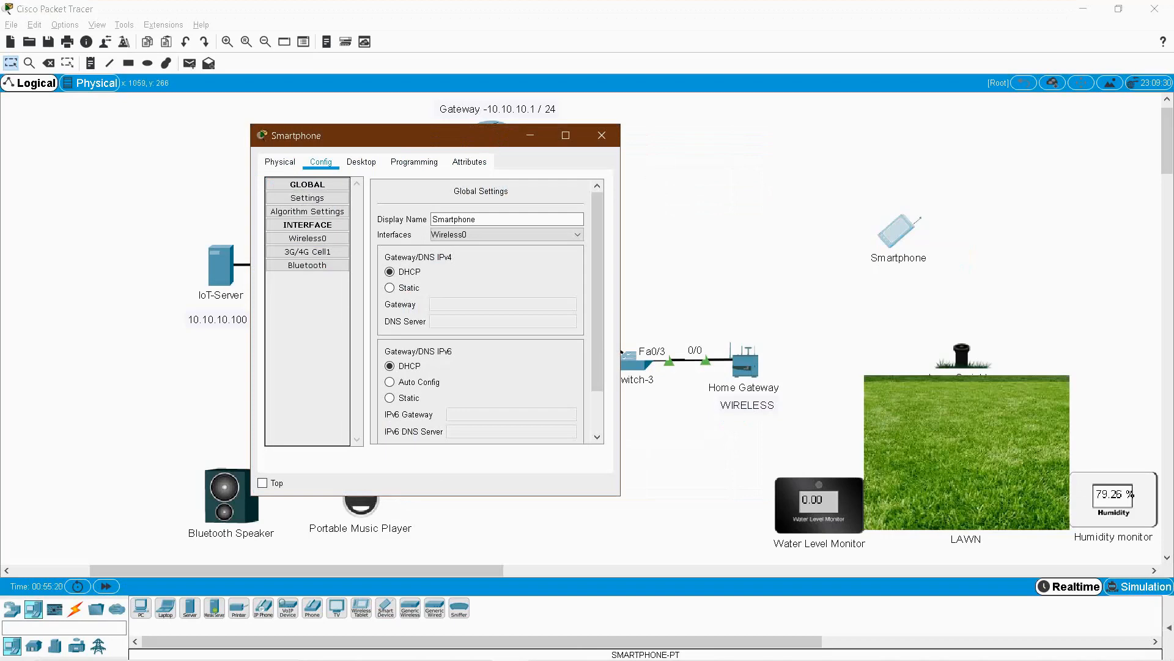
left_click(308, 239)
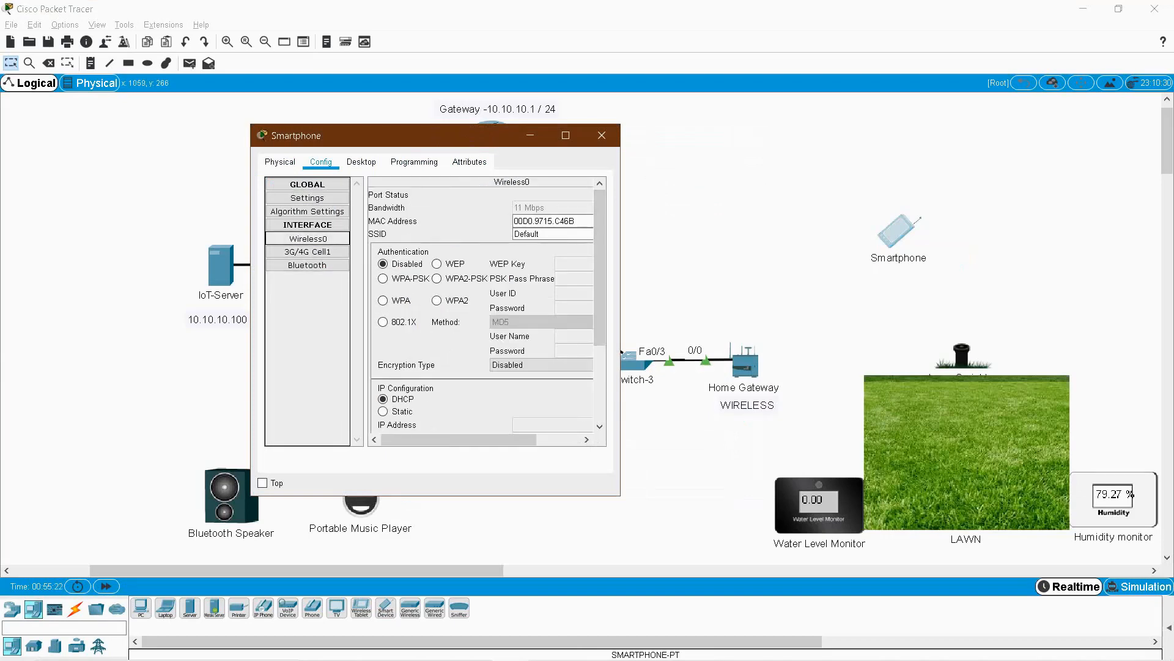
Join the phone to SSID HomeGateway using WPA2-PSK and the network pass phrase.
left_click_drag(621, 353, 727, 353)
left_click_drag(530, 141, 395, 142)
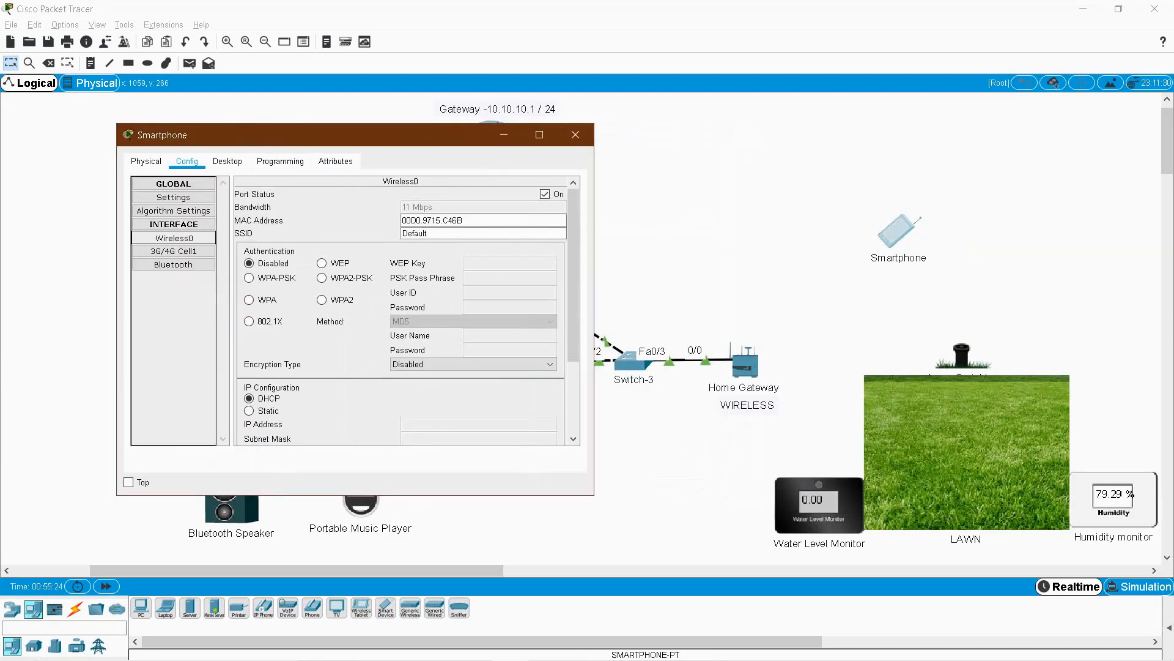
double_click(415, 233)
type("HomeGatewar")
key("Tab")
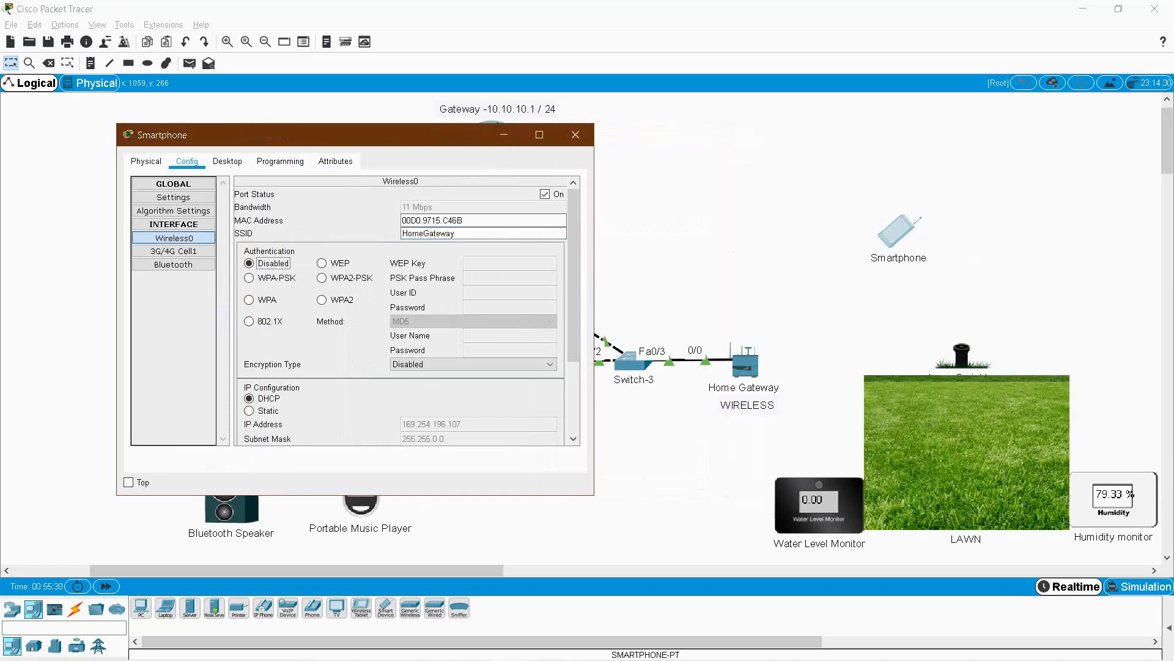
left_click(323, 278)
left_click(509, 279)
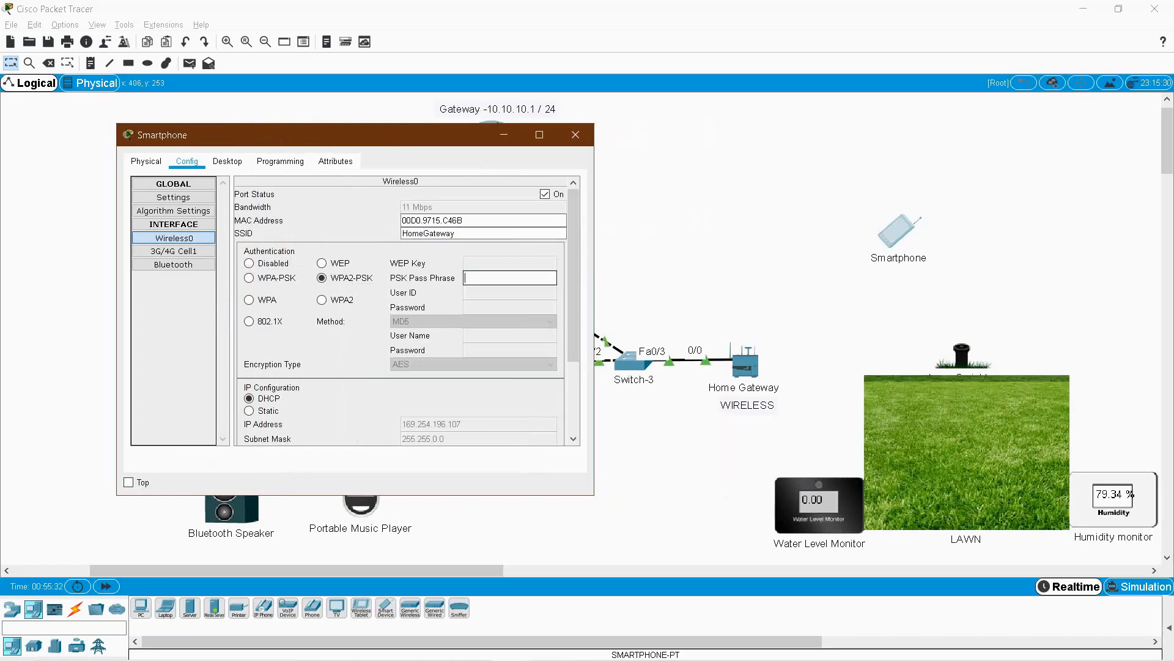
type("lawn1234")
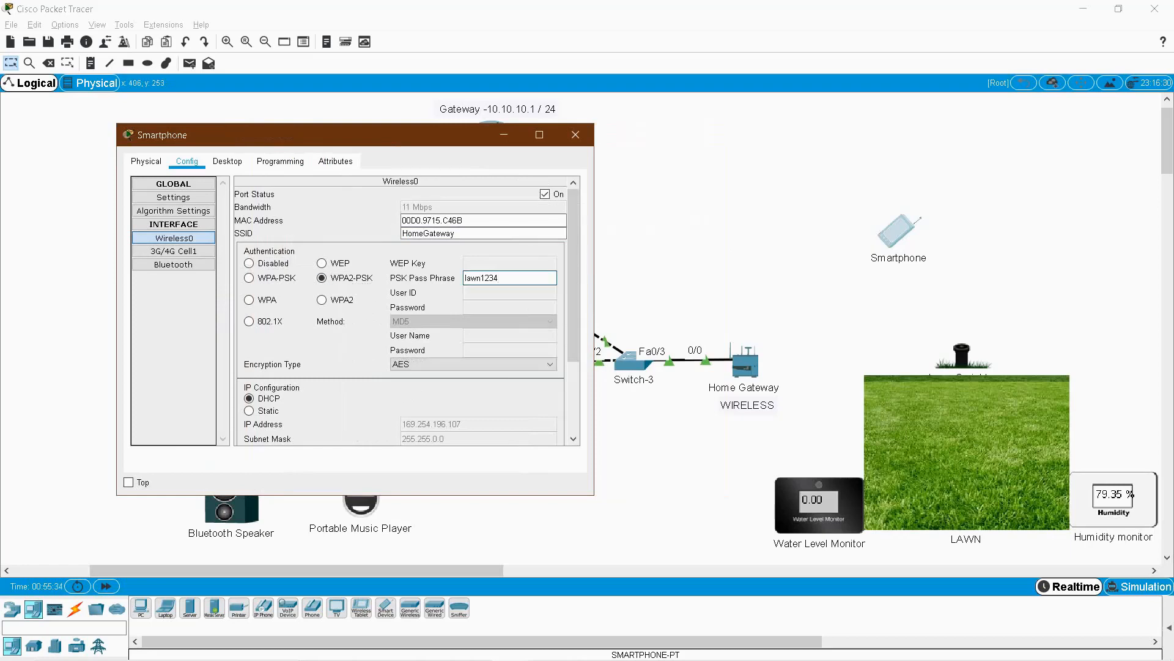
Confirm the phone's DHCP address 192.168.25.103 and list its desktop apps.
left_click(173, 198)
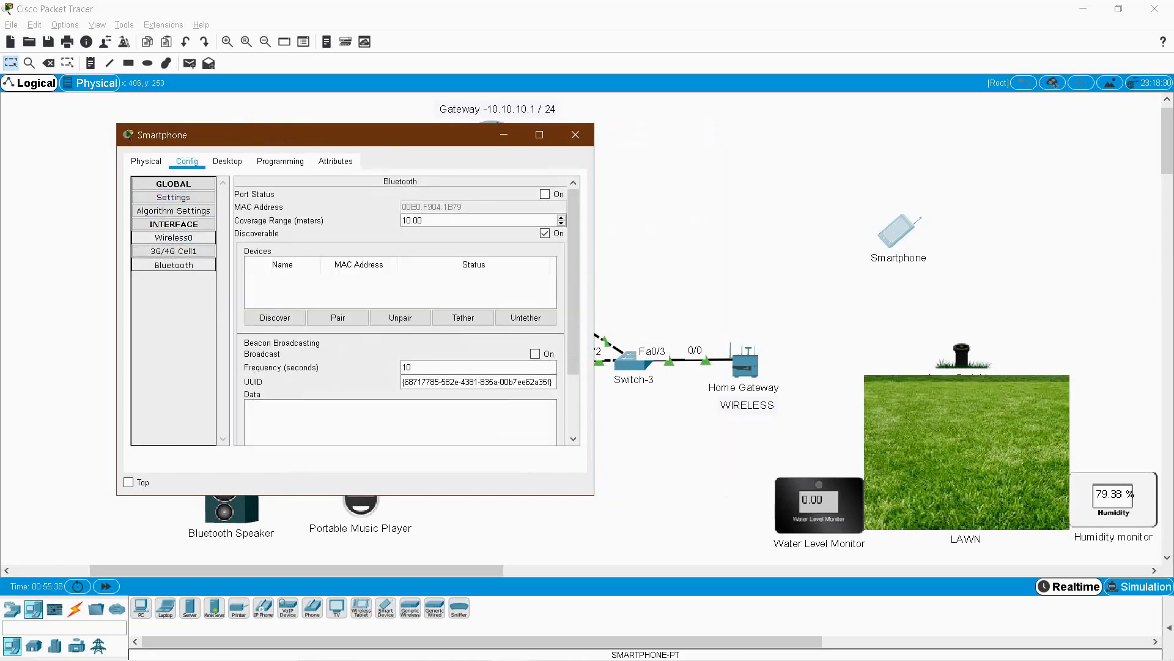
left_click(174, 238)
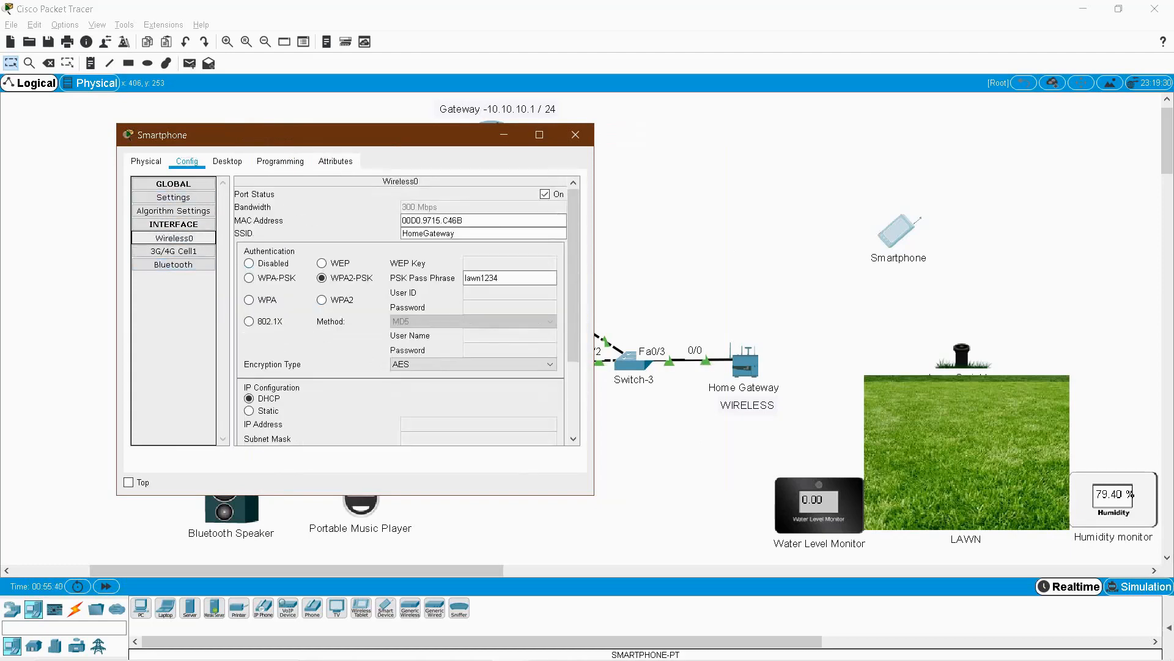
scroll(401, 312, "down", 3)
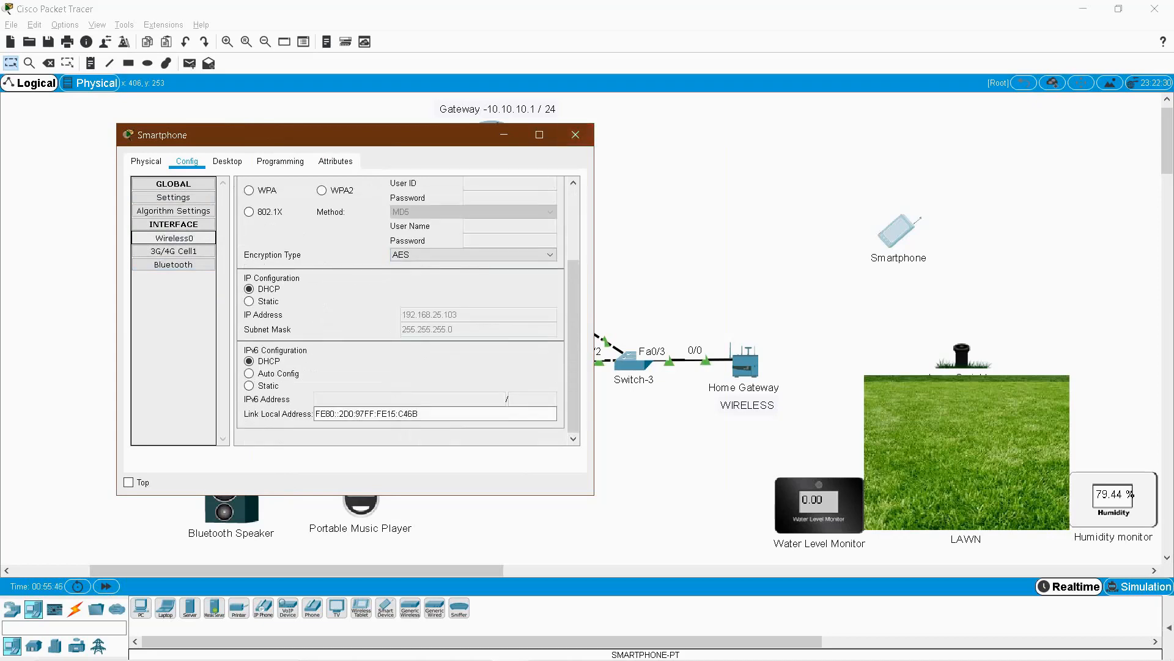
left_click(228, 162)
scroll(349, 318, "down", 3)
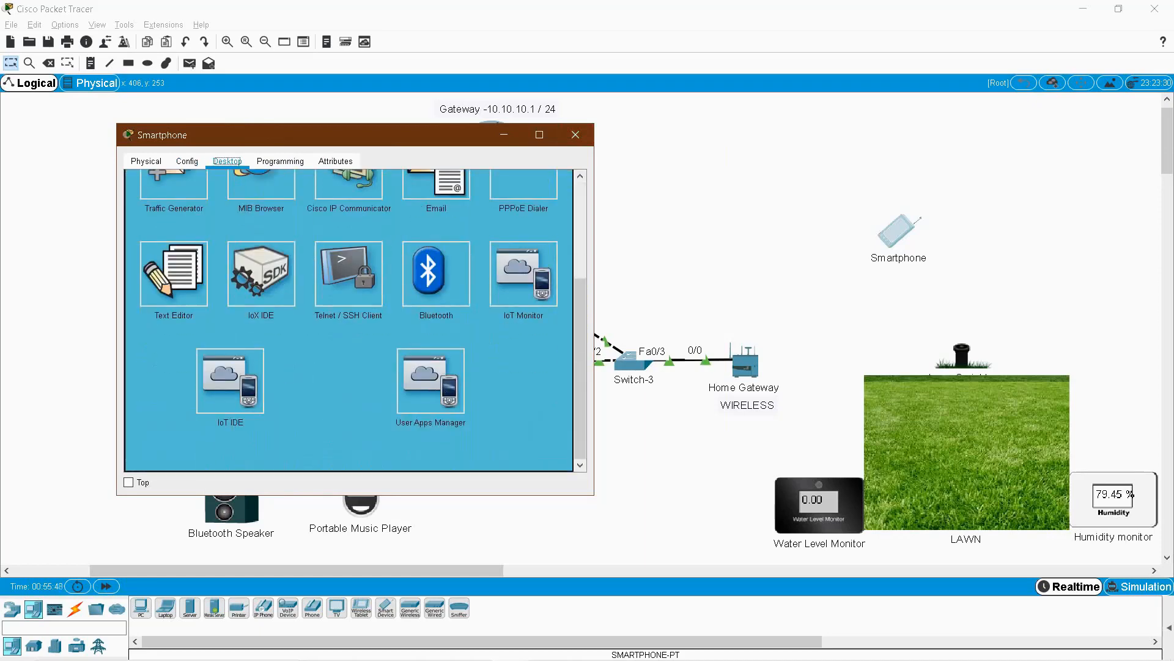
Log the phone's IoT Monitor into the IoT server at 10.10.10.1.
left_click(523, 274)
key("Tab")
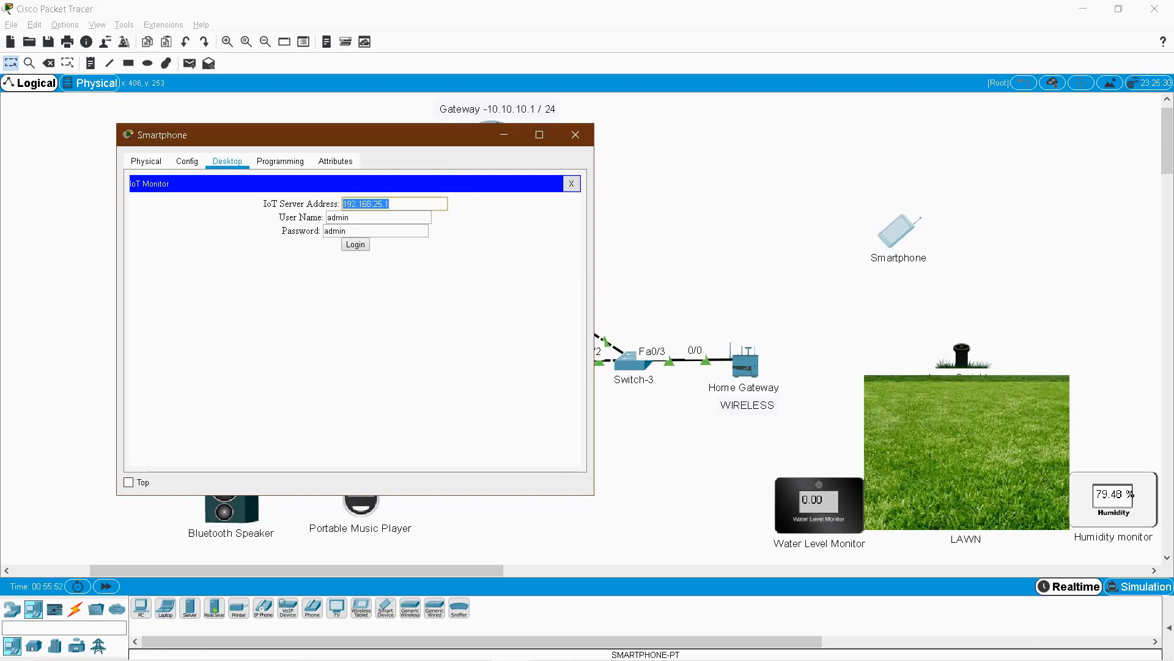
type("10.10.10.1")
key("Tab")
key("Tab")
key("Tab")
key("Return")
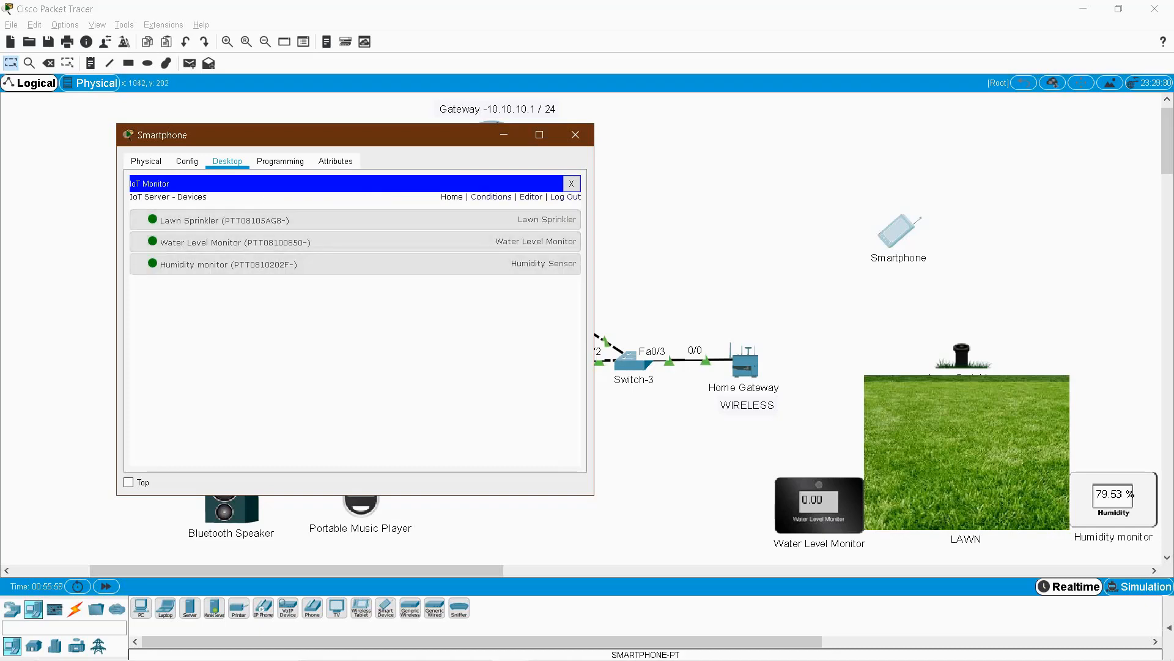
Expand the sprinkler, water level (0.0 cm) and humidity (79.572 %) entries, then close the phone.
left_click_drag(363, 135, 559, 160)
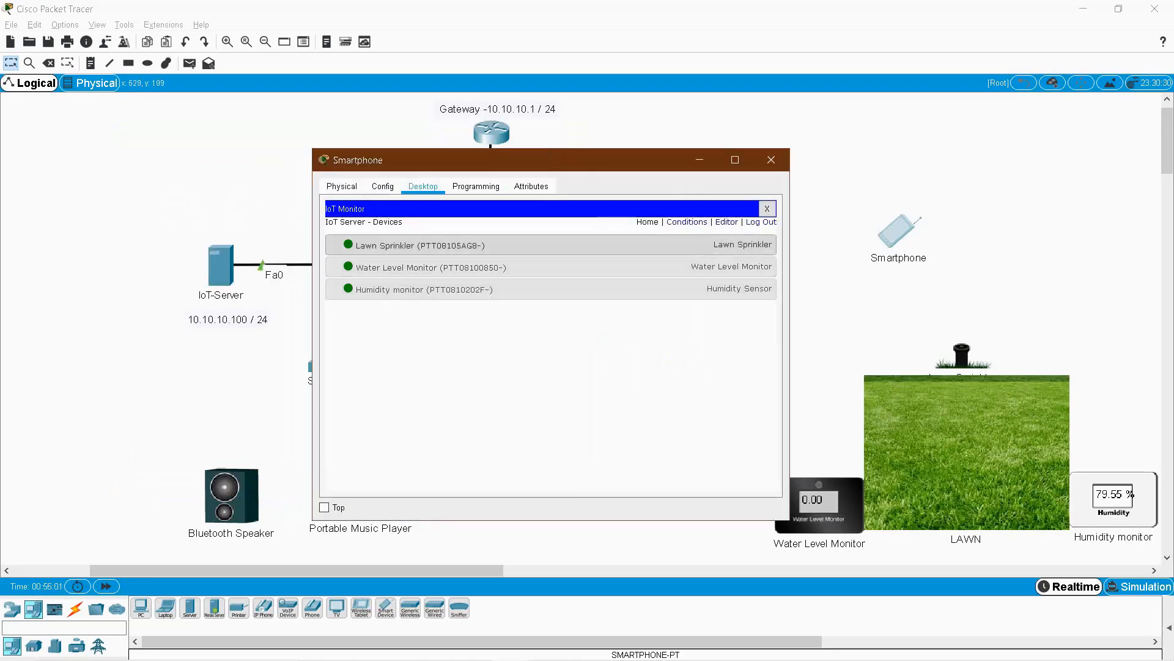
left_click(526, 245)
left_click(526, 300)
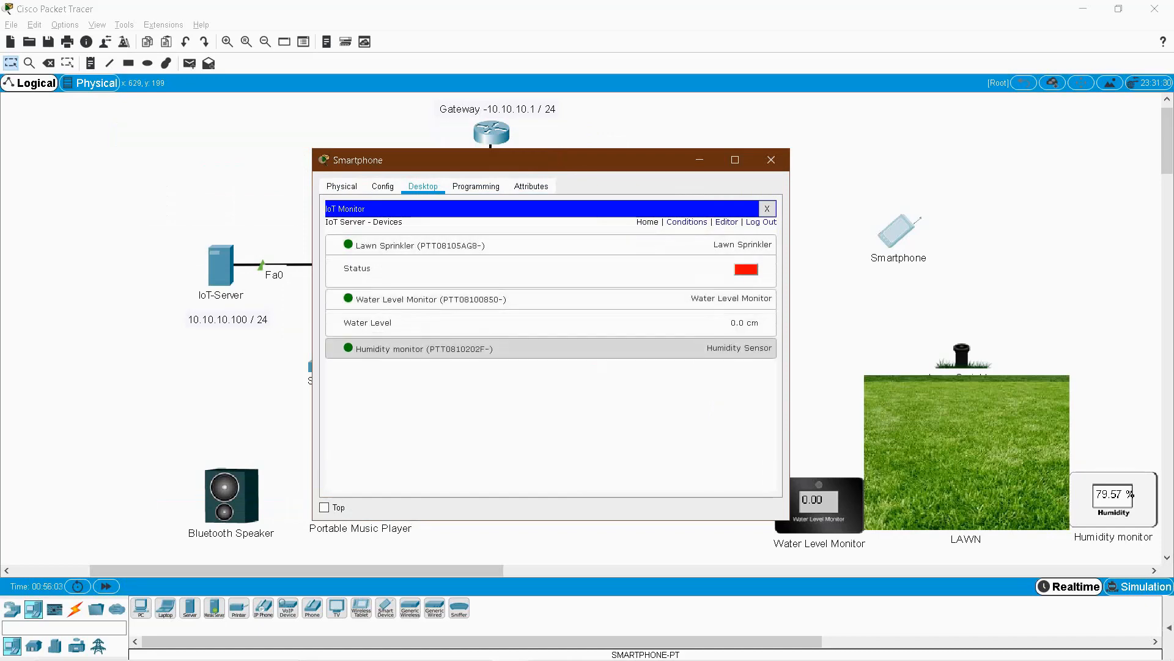
left_click(526, 349)
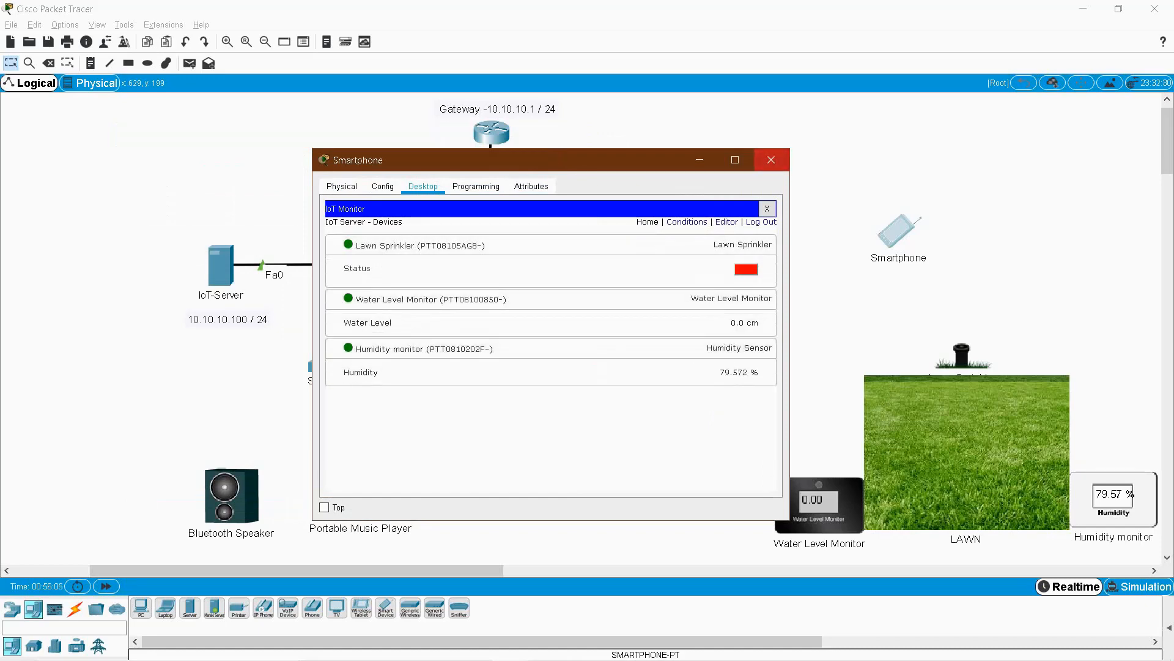
left_click(771, 160)
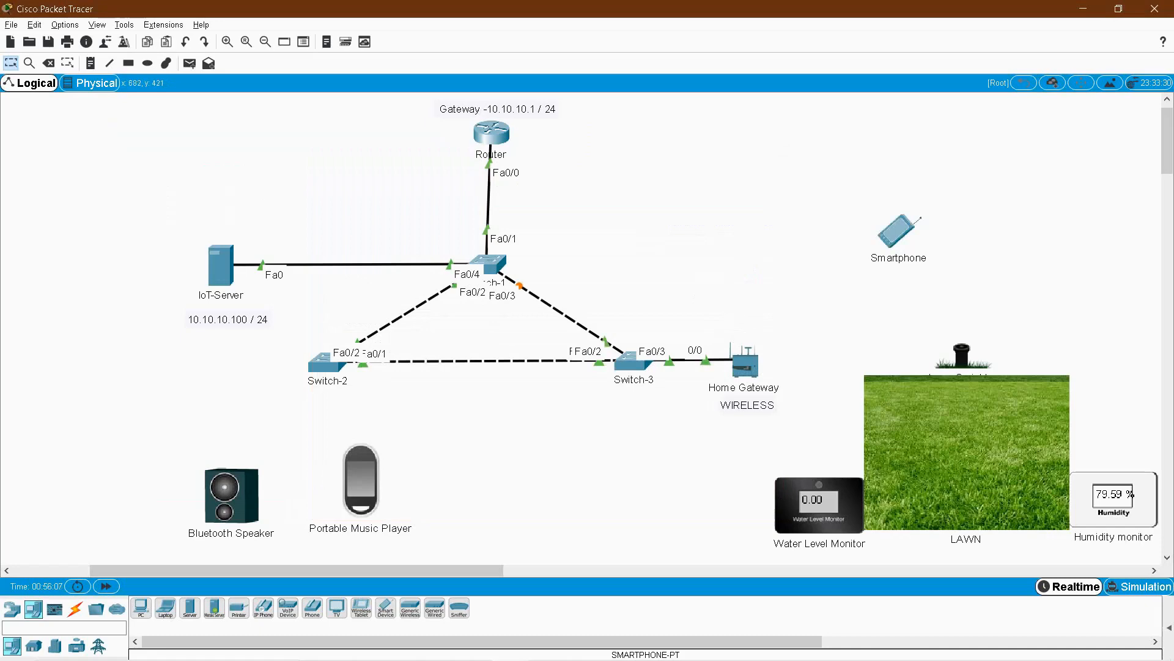
Nudge the Bluetooth Speaker slightly upward on the topology.
mouse_move(137, 401)
left_mouse_down()
mouse_move(418, 441)
mouse_move(459, 533)
left_mouse_up()
left_click(458, 534)
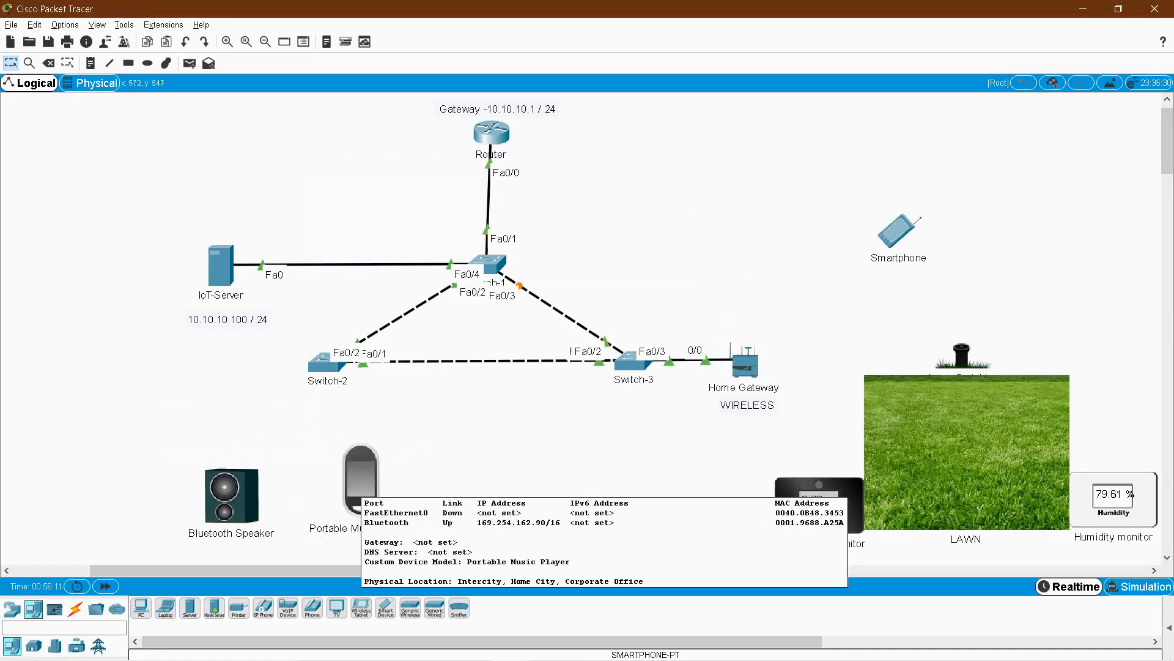
left_click_drag(231, 496, 229, 480)
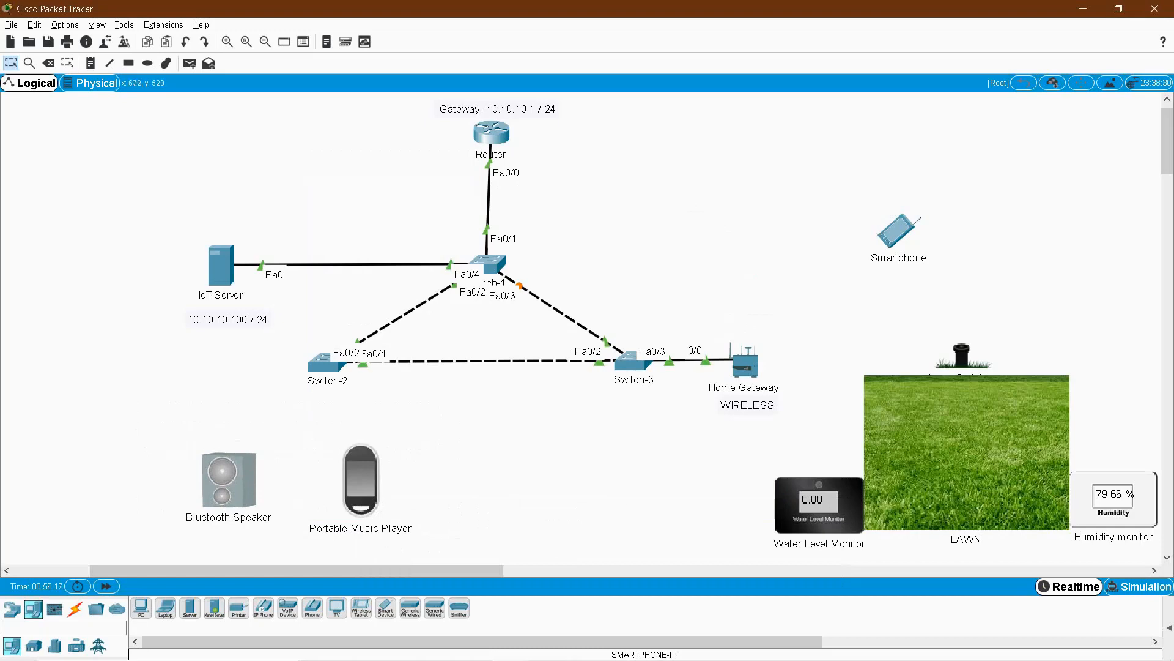
Inspect the Portable Music Player's Bluetooth configuration.
left_click(361, 480)
left_click(753, 142)
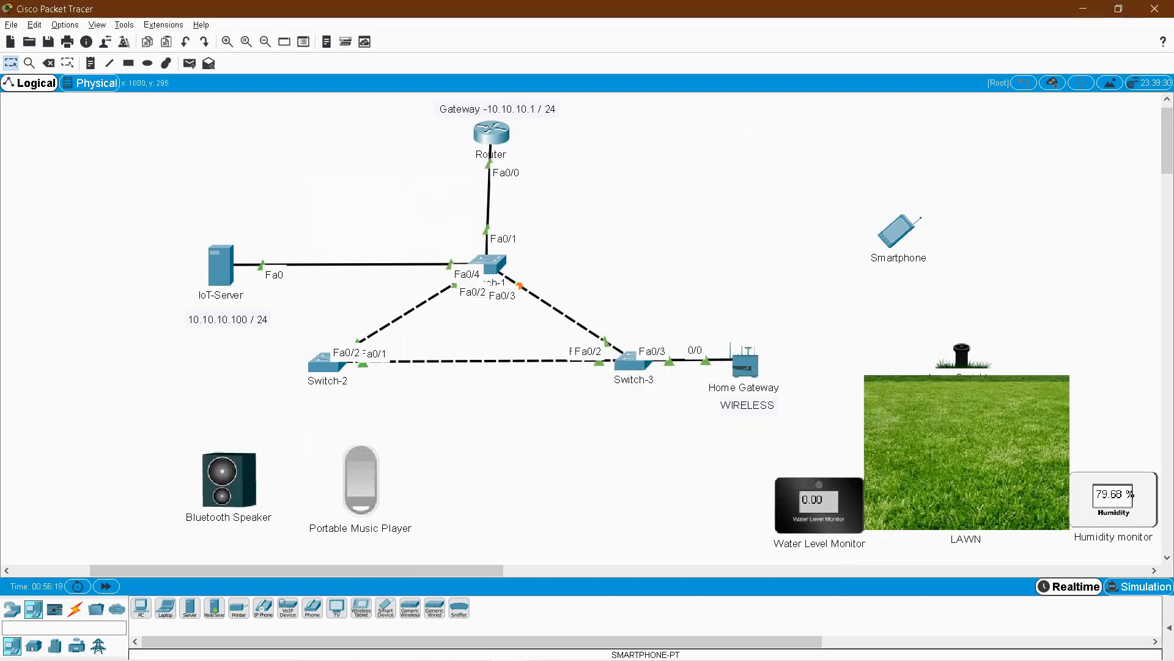
left_click(361, 480)
left_click(537, 168)
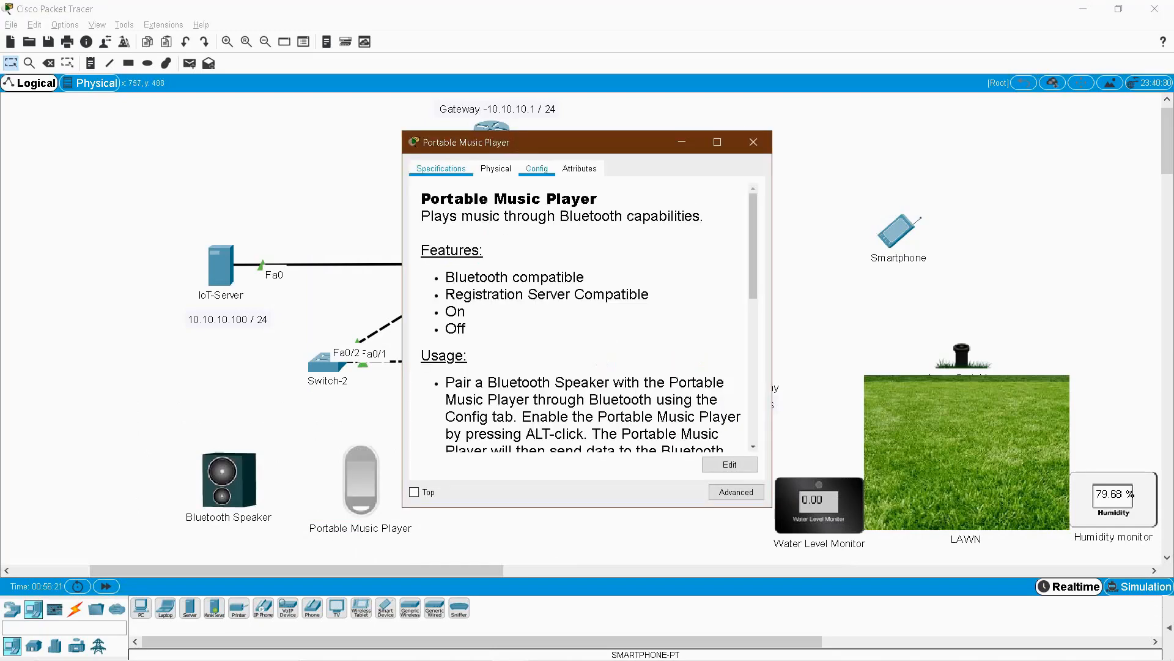
left_click(458, 272)
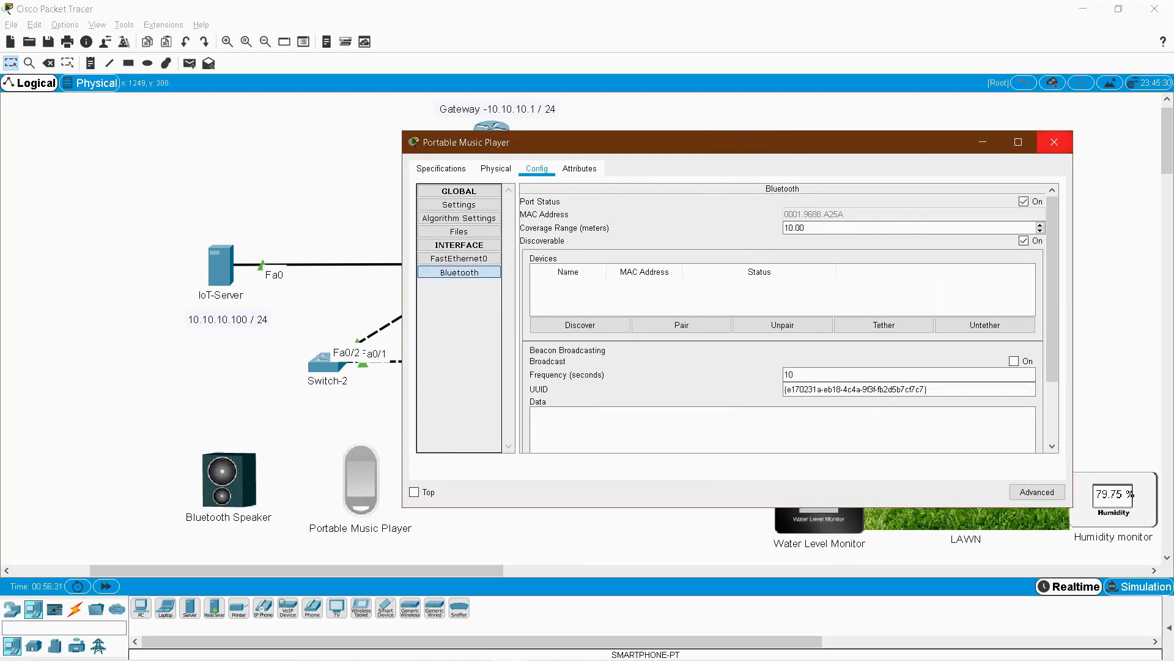
left_click(1054, 142)
From the Bluetooth Speaker's Bluetooth config, discover and pair with the Portable Music Player.
left_click(230, 480)
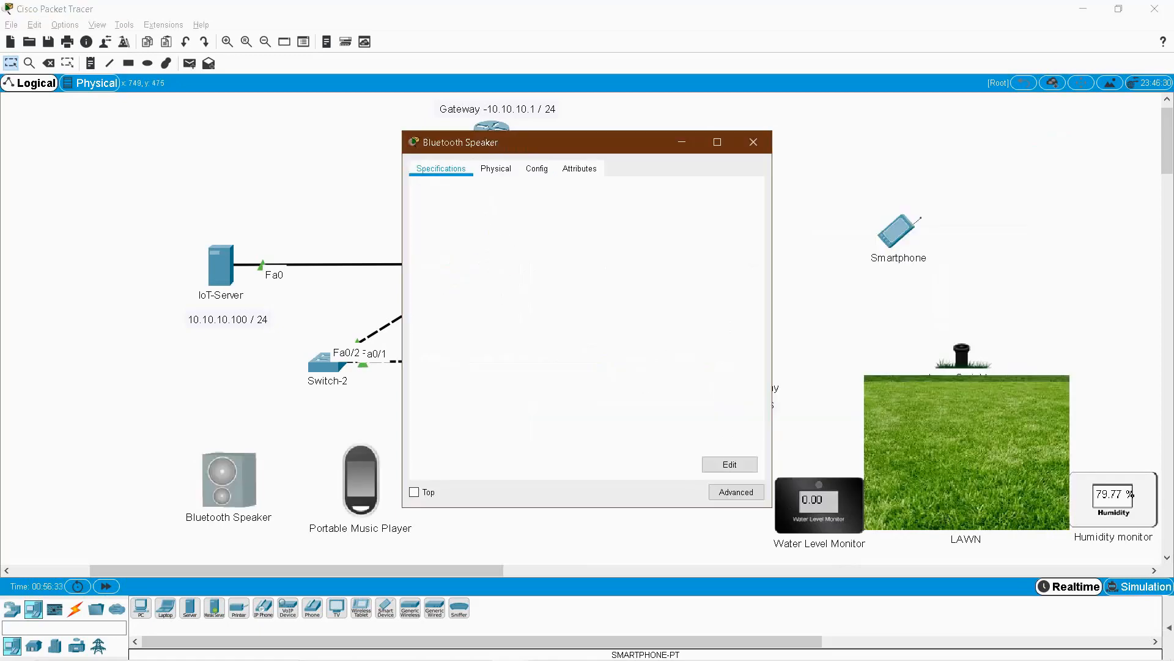
left_click(537, 169)
left_click(459, 272)
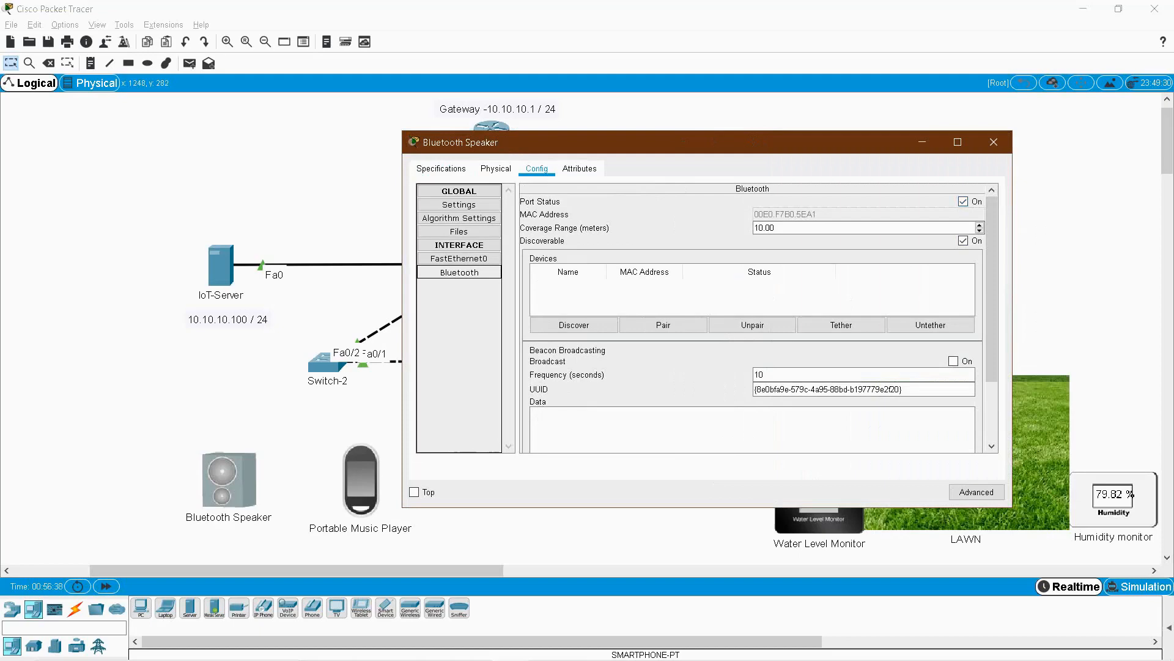
left_click(574, 325)
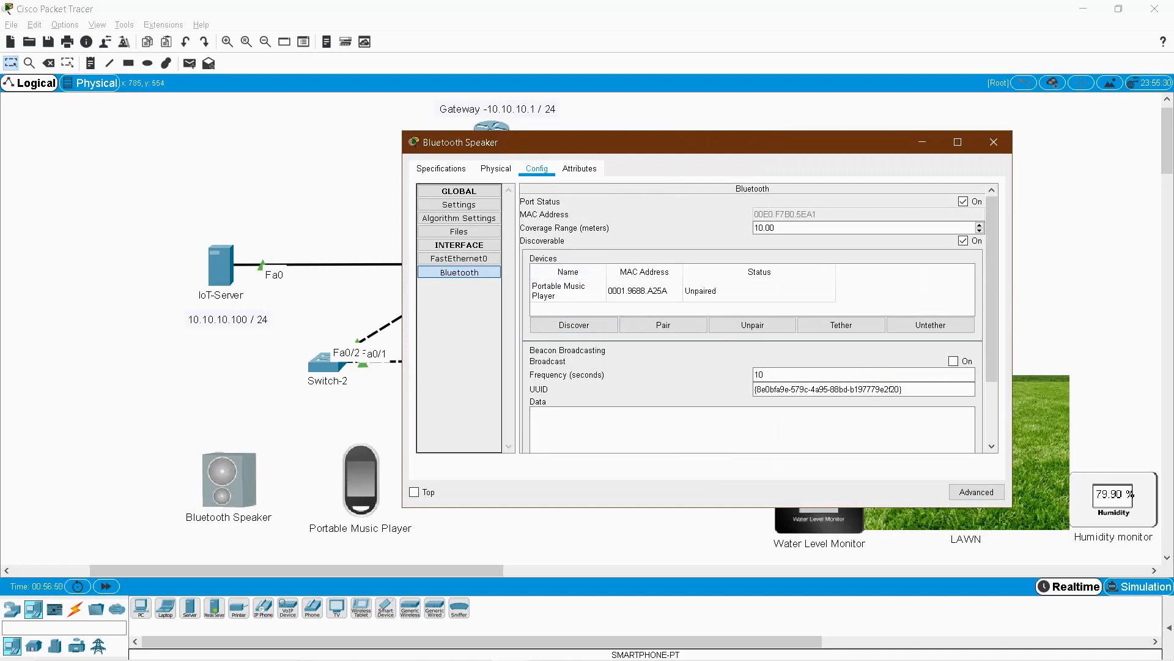
left_click(569, 291)
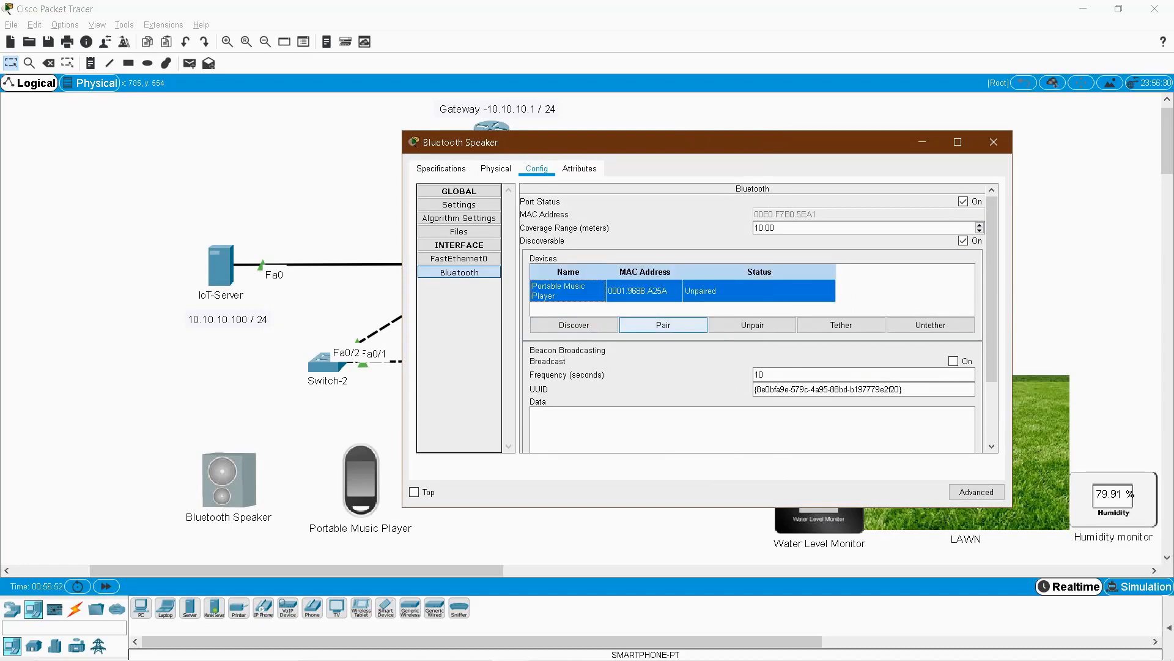
left_click(663, 325)
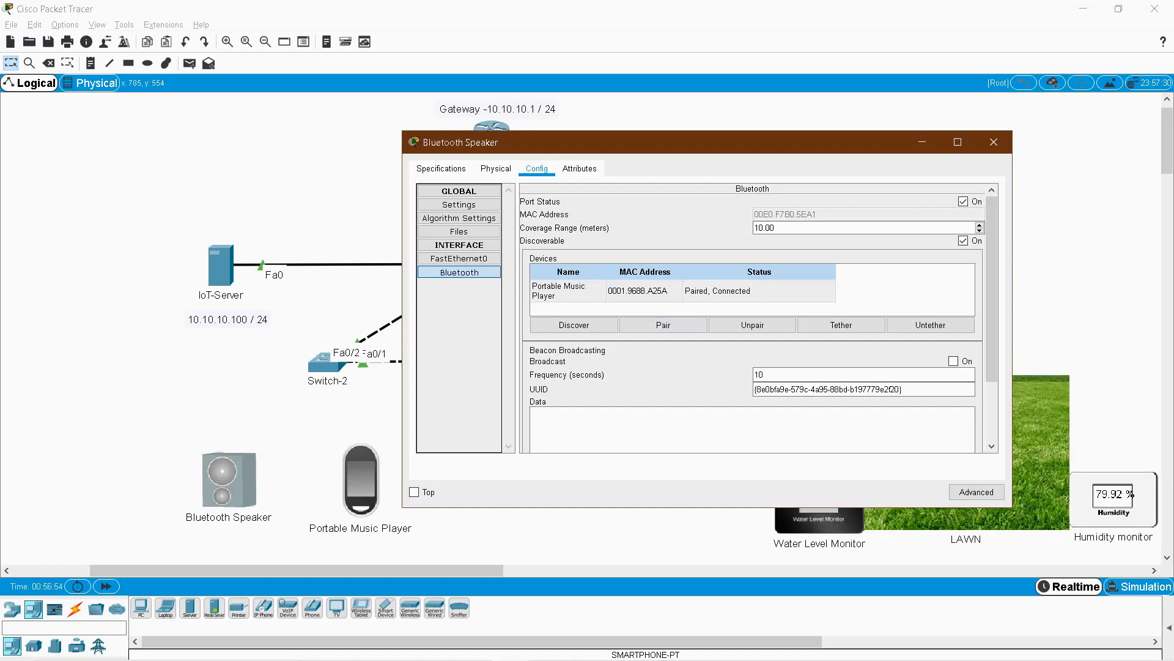
left_click(994, 142)
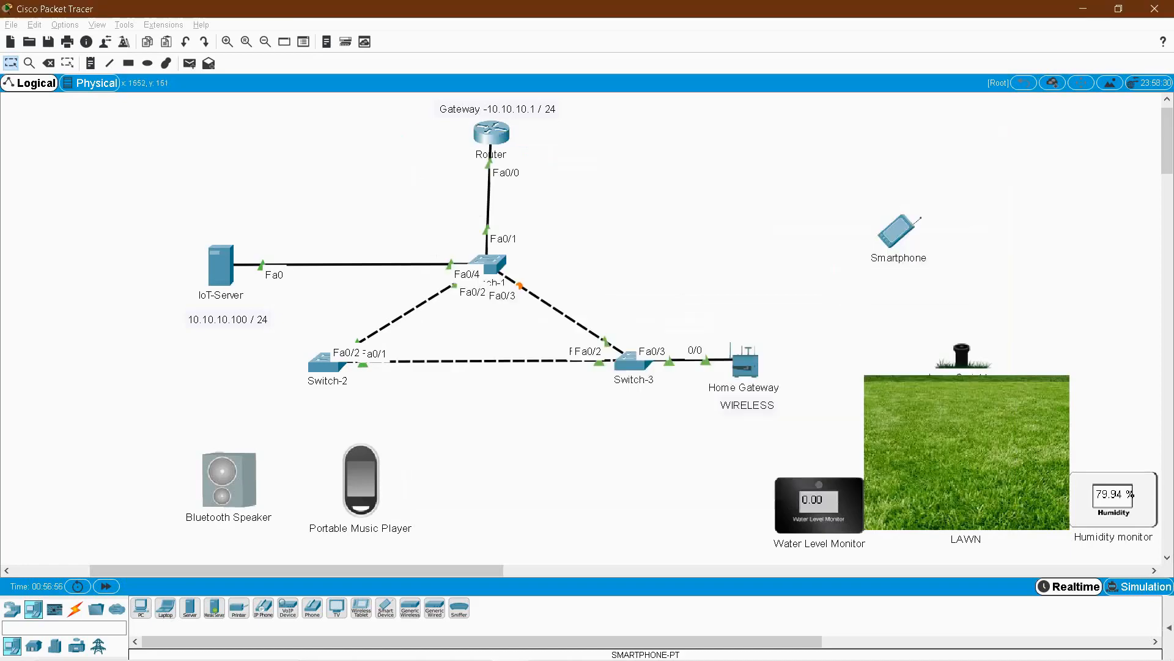
Confirm the Portable Music Player's Bluetooth settings show the speaker paired.
left_click(366, 472)
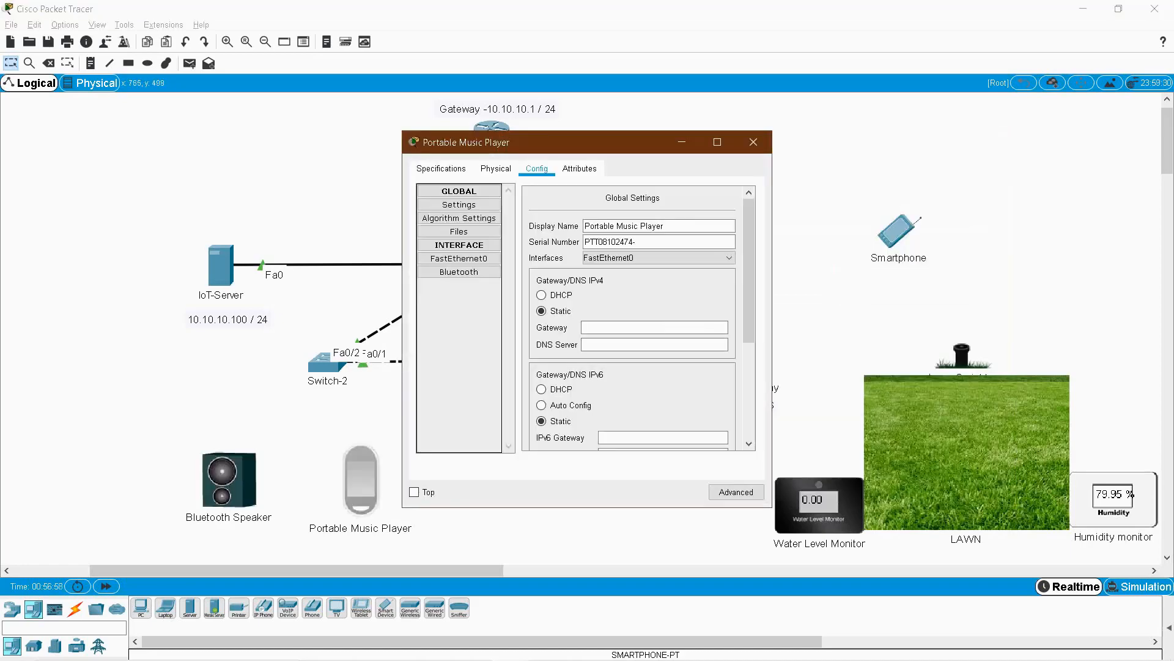
left_click(459, 271)
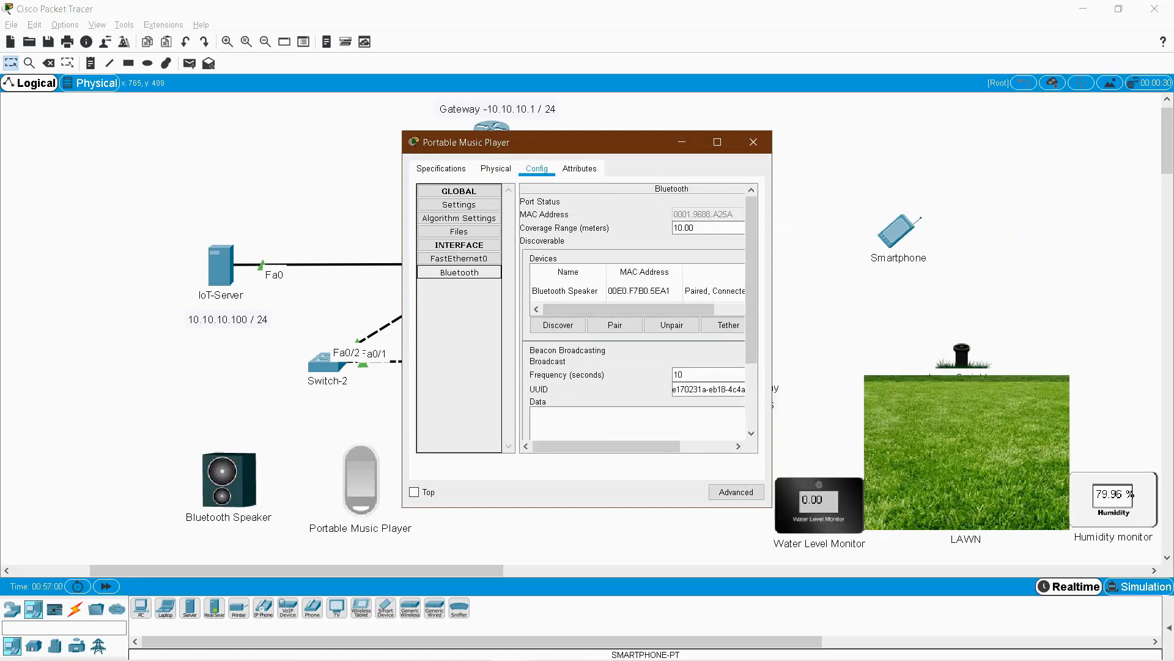
left_click_drag(777, 320, 925, 320)
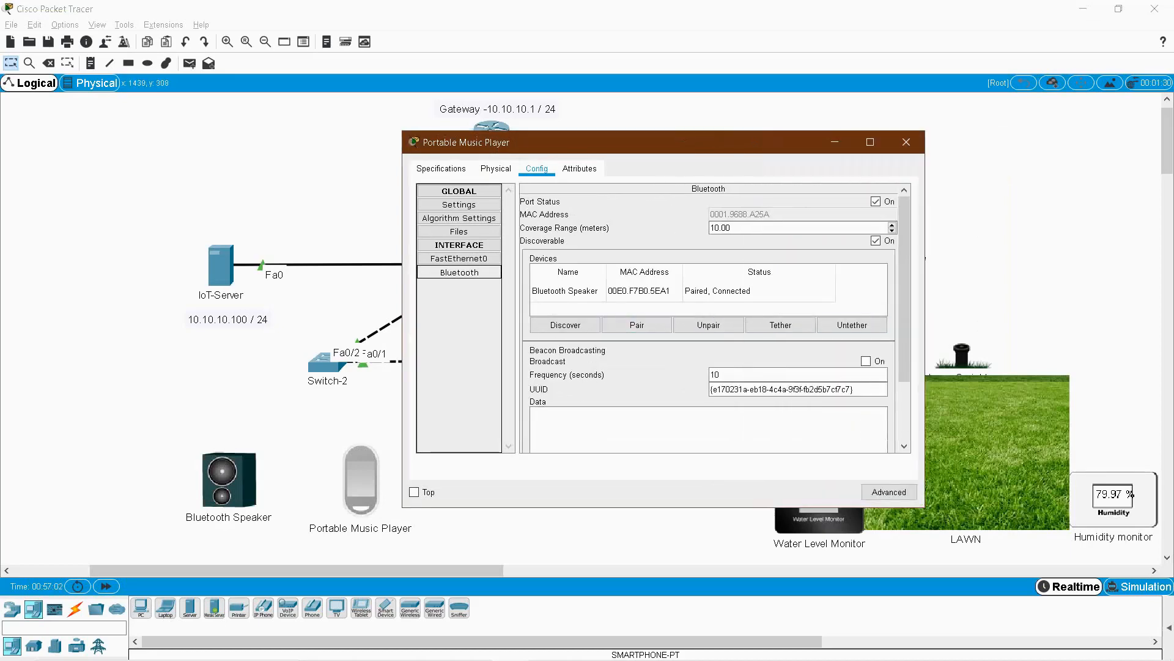
left_click(906, 142)
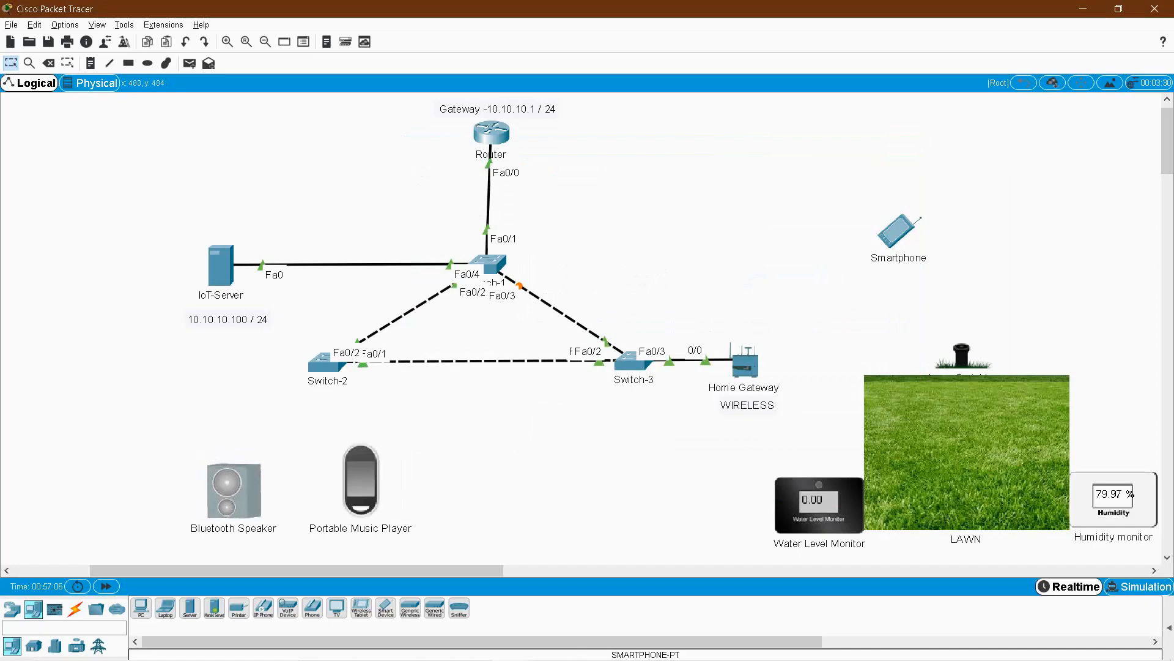
Auto-cable the Portable Music Player's Fa0 to Switch-2's Fa0/3, then reopen the player's settings.
left_click(75, 610)
left_click(142, 608)
left_click(364, 479)
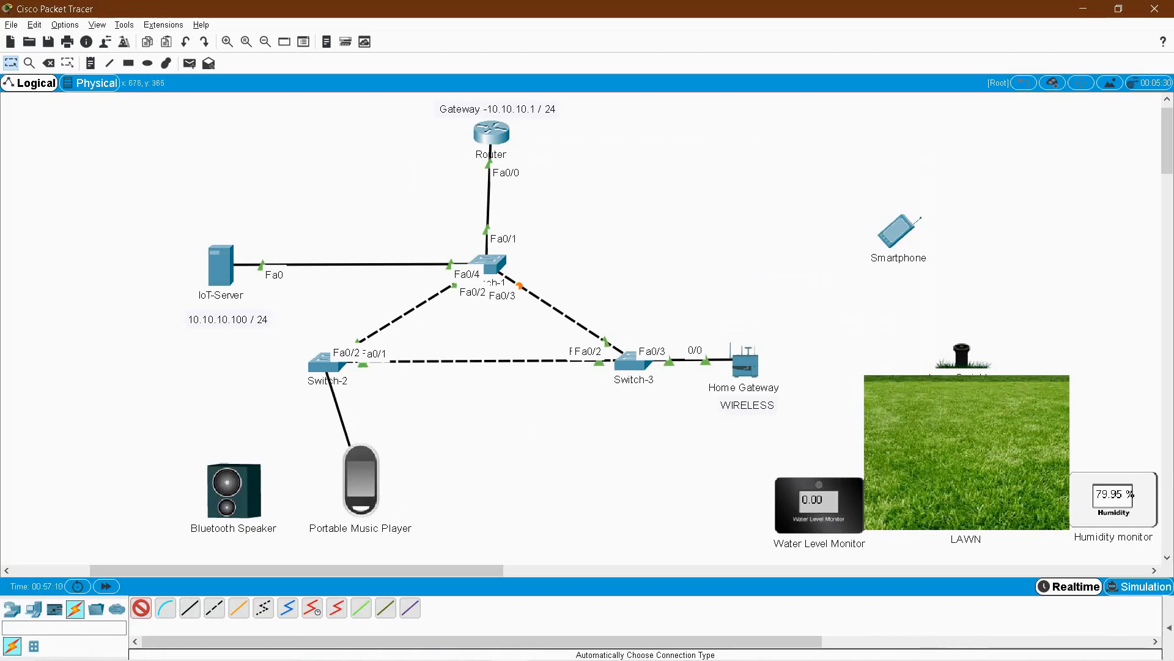
left_click(324, 362)
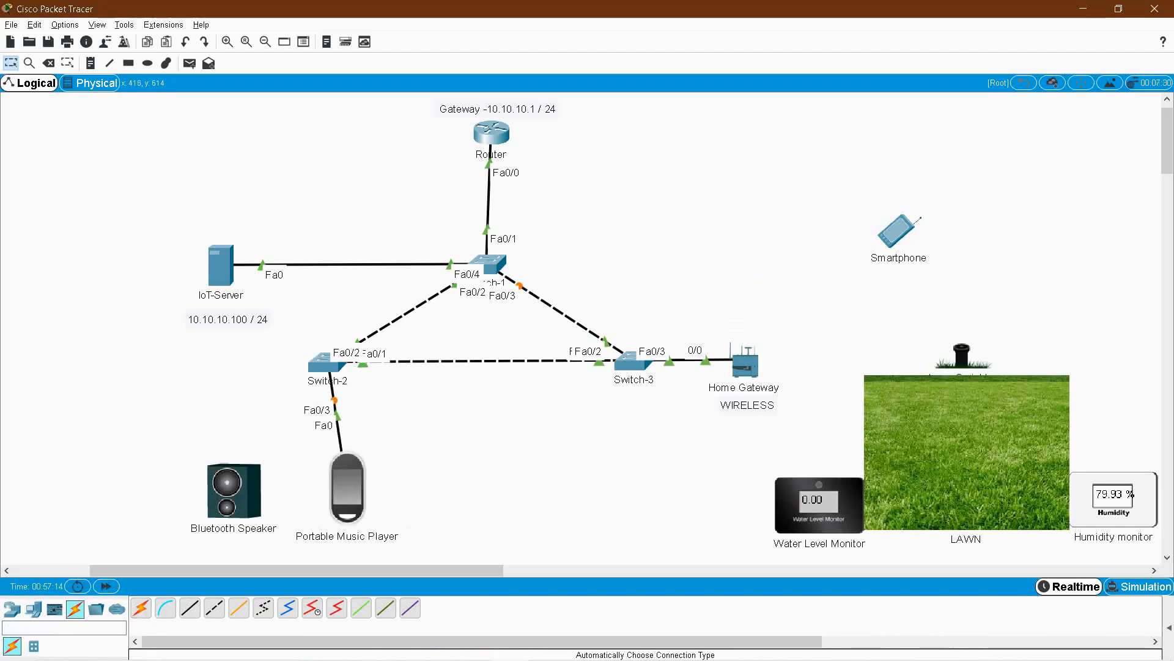
left_click(357, 474)
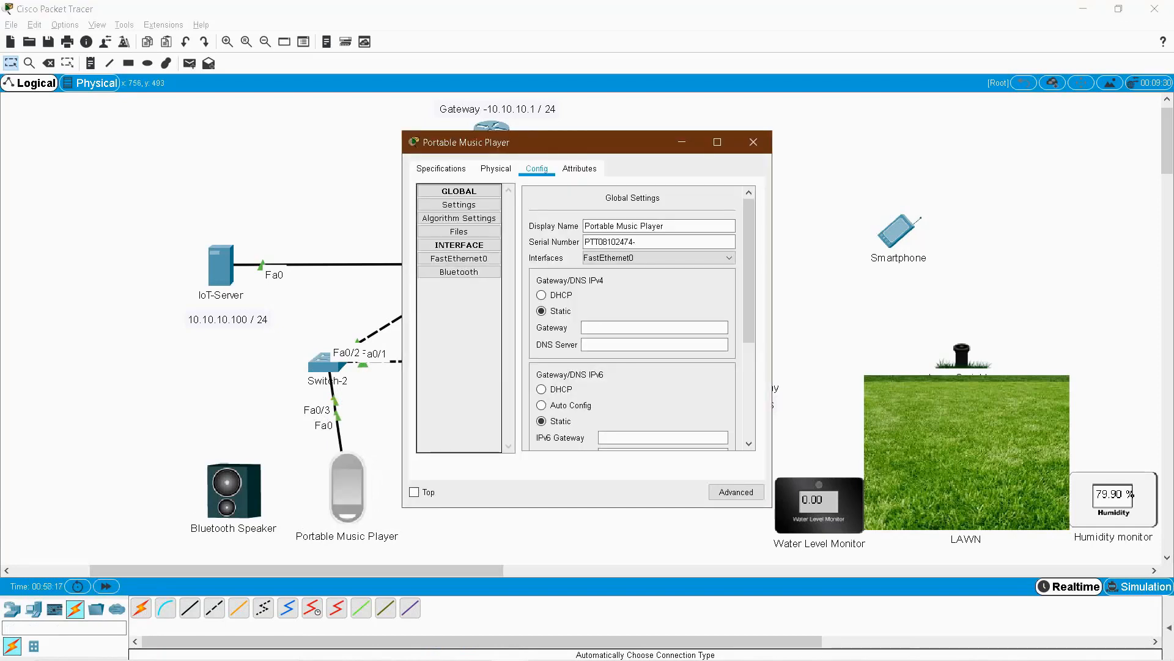
Set the Portable Music Player's IPv4 addressing to DHCP.
left_click_drag(551, 142, 613, 140)
left_click(605, 293)
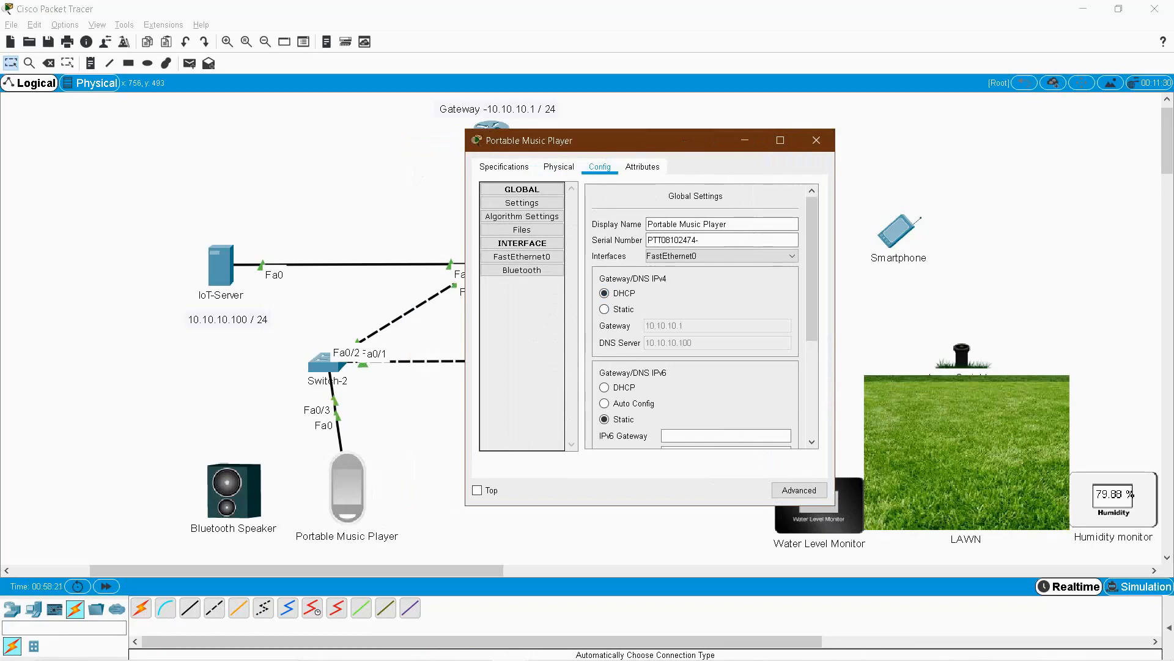
scroll(697, 318, "down", 3)
Register the player with remote IoT server 10.10.10.100 using the server's user name and password.
left_click(605, 356)
left_click(733, 373)
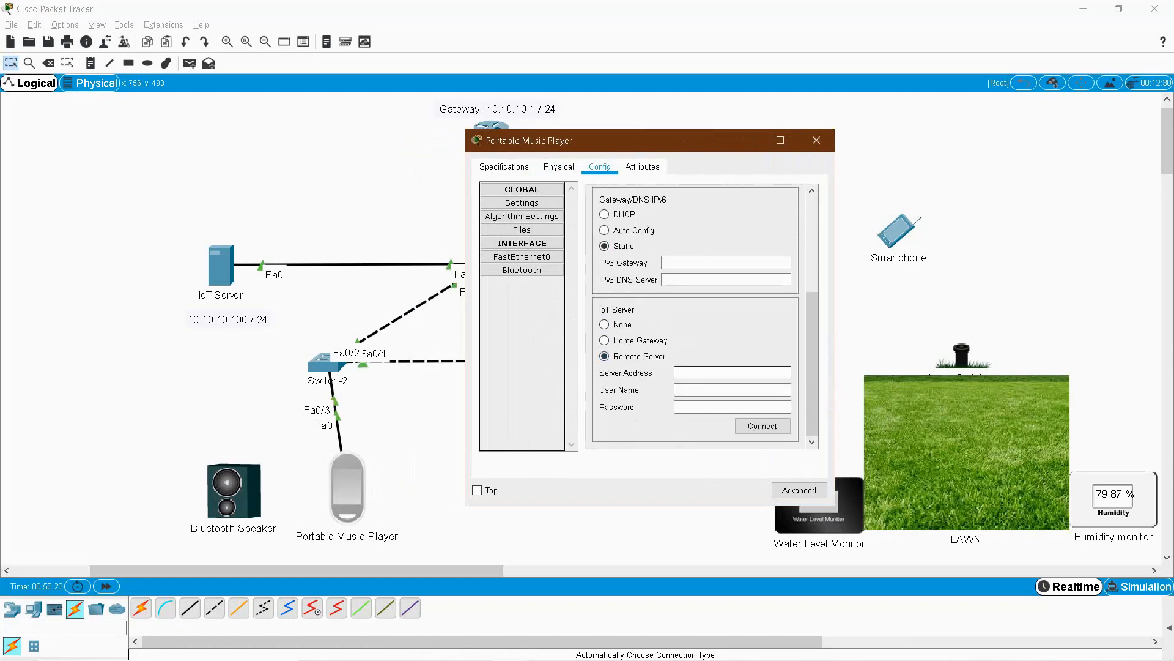
type("10.10.10.100")
key("Tab")
type("admin")
key("Tab")
type("admin")
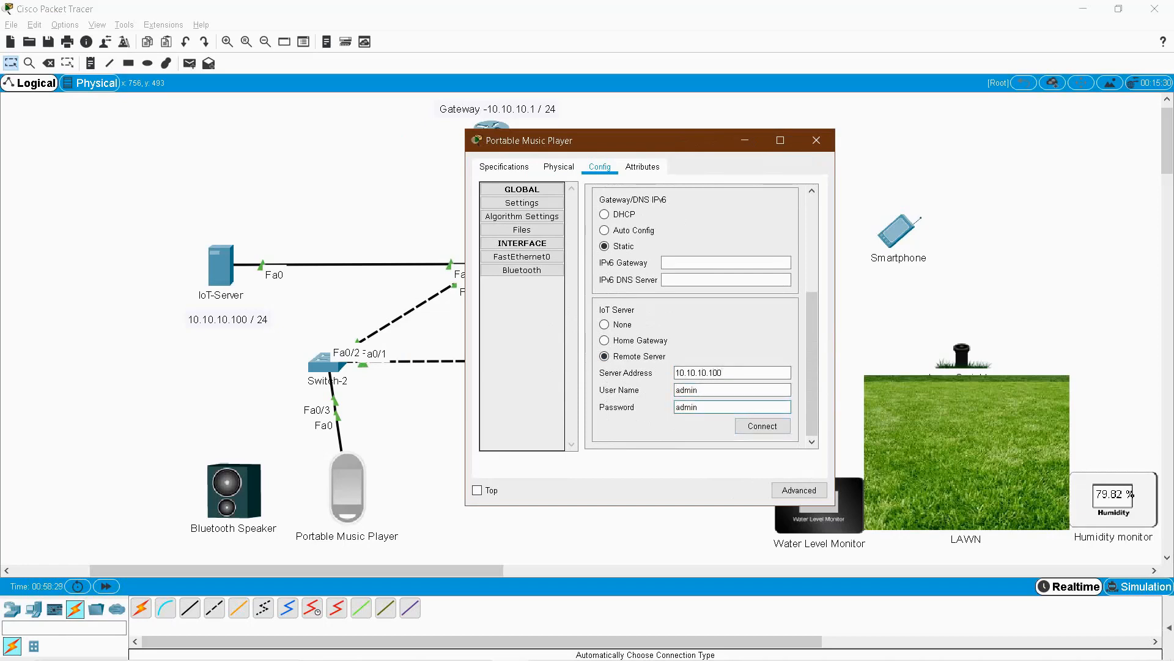
left_click(763, 425)
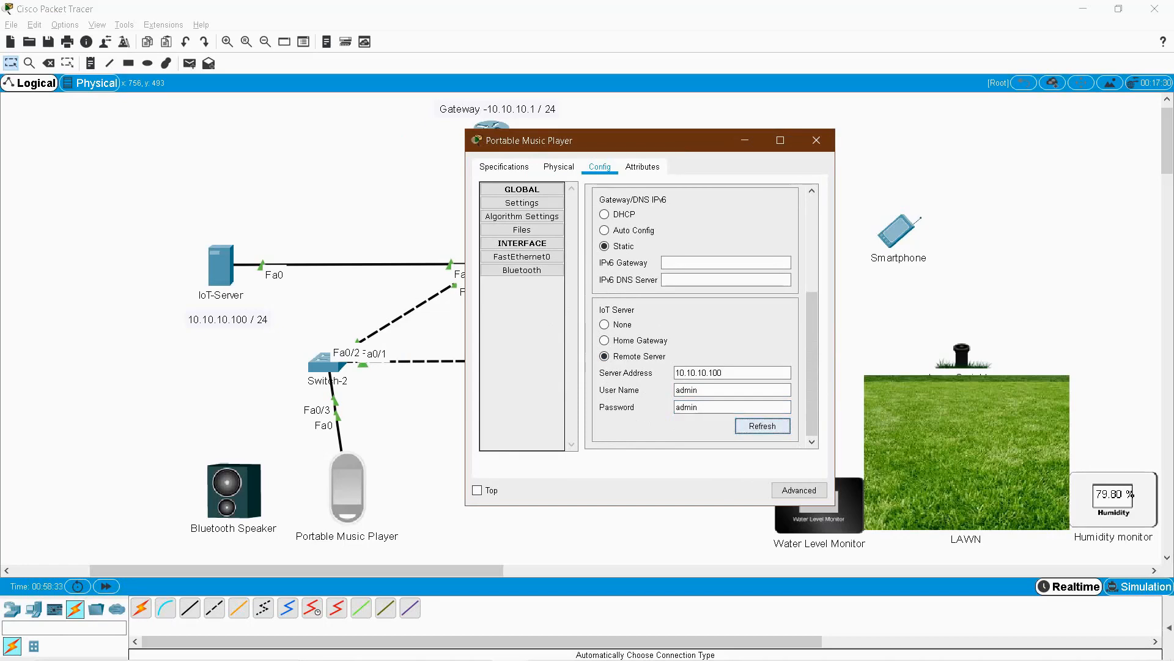
left_click(816, 140)
left_click(220, 266)
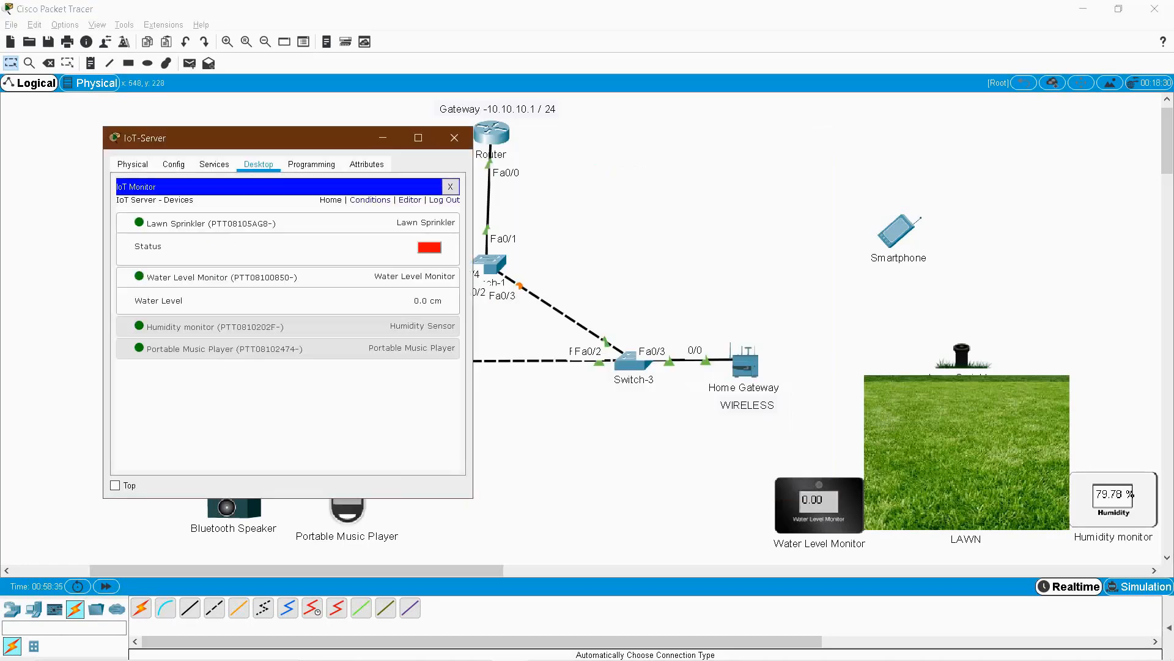
In the IoT Monitor, toggle the Portable Music Player on and then off, and close the server window.
left_click(343, 349)
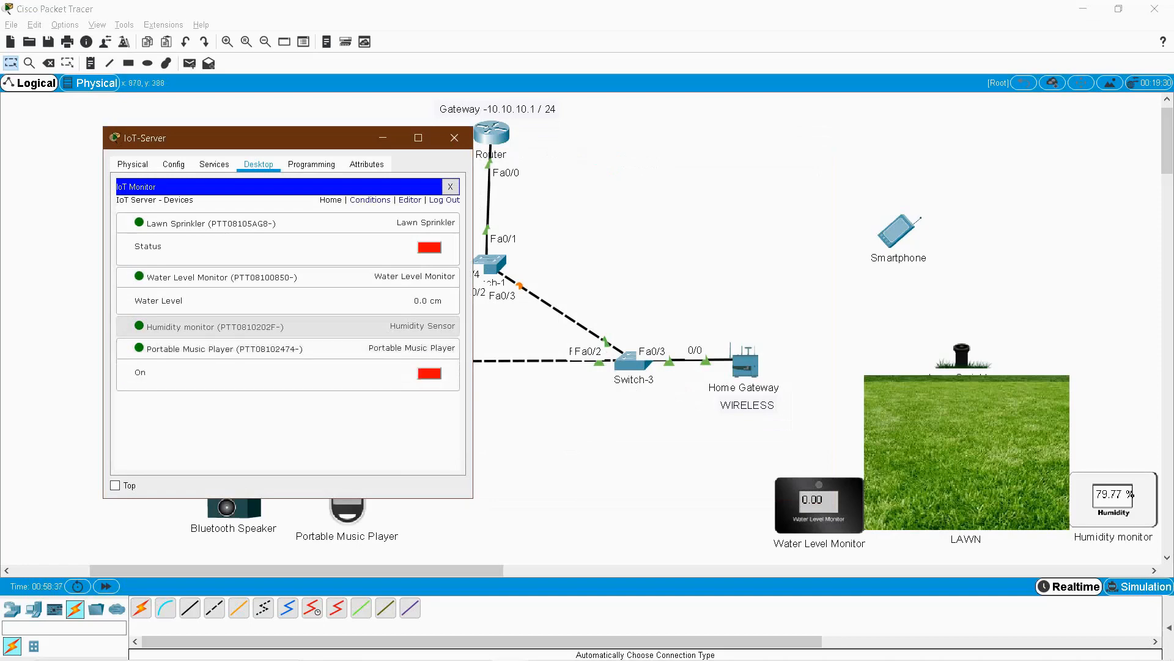
left_click(331, 223)
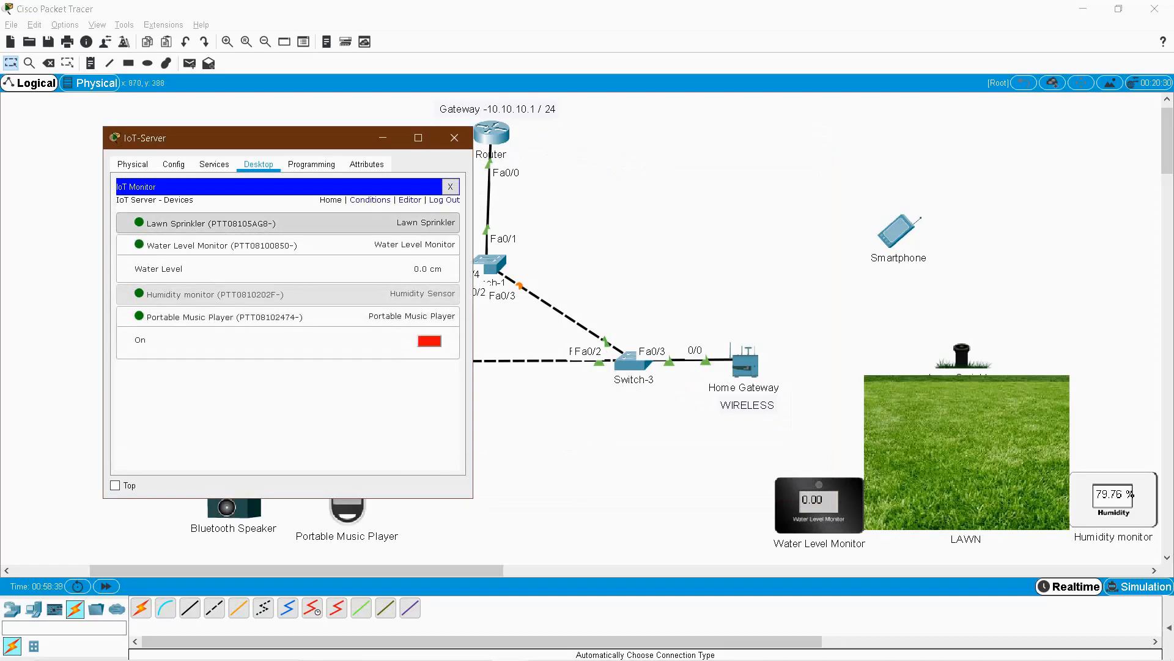
left_click(330, 245)
left_click_drag(286, 140, 657, 97)
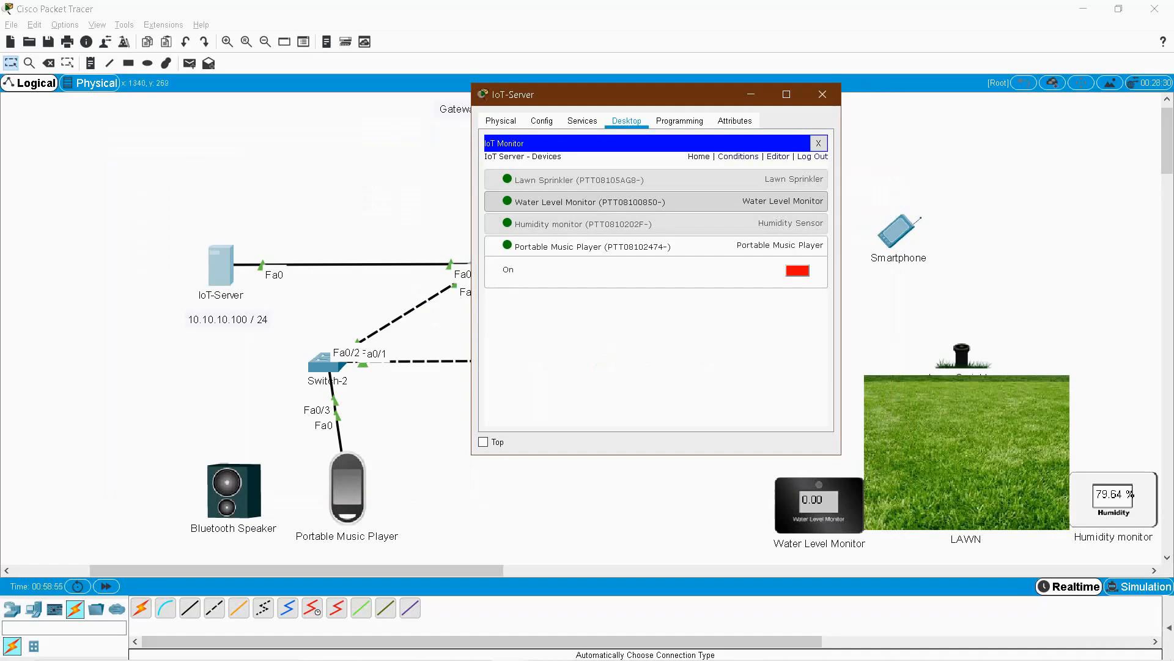
left_click(798, 271)
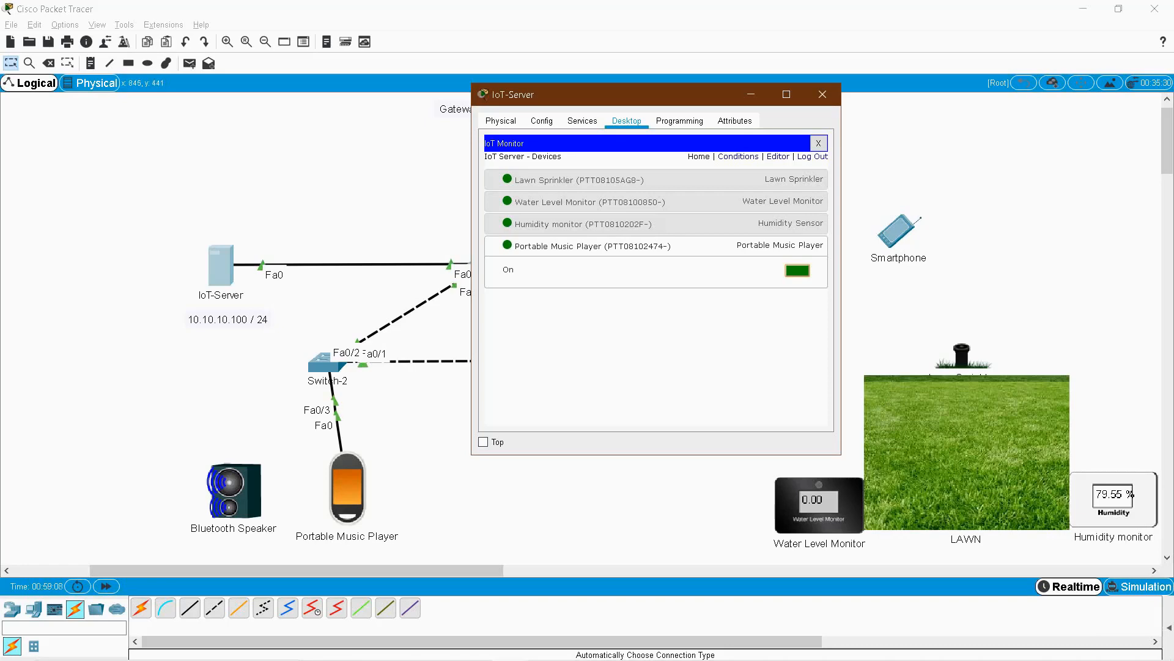
left_click(797, 270)
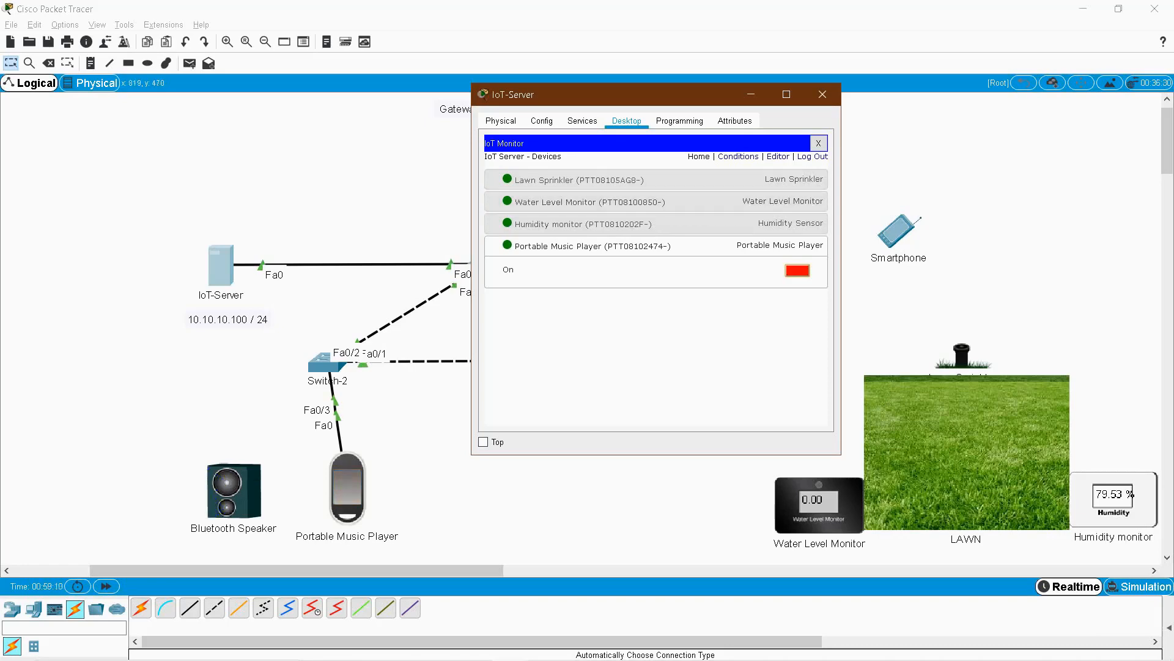
left_click(823, 94)
Open the IoT-Server's IoT Monitor conditions list and start a new rule.
left_click_drag(252, 212, 1127, 536)
left_click(464, 416)
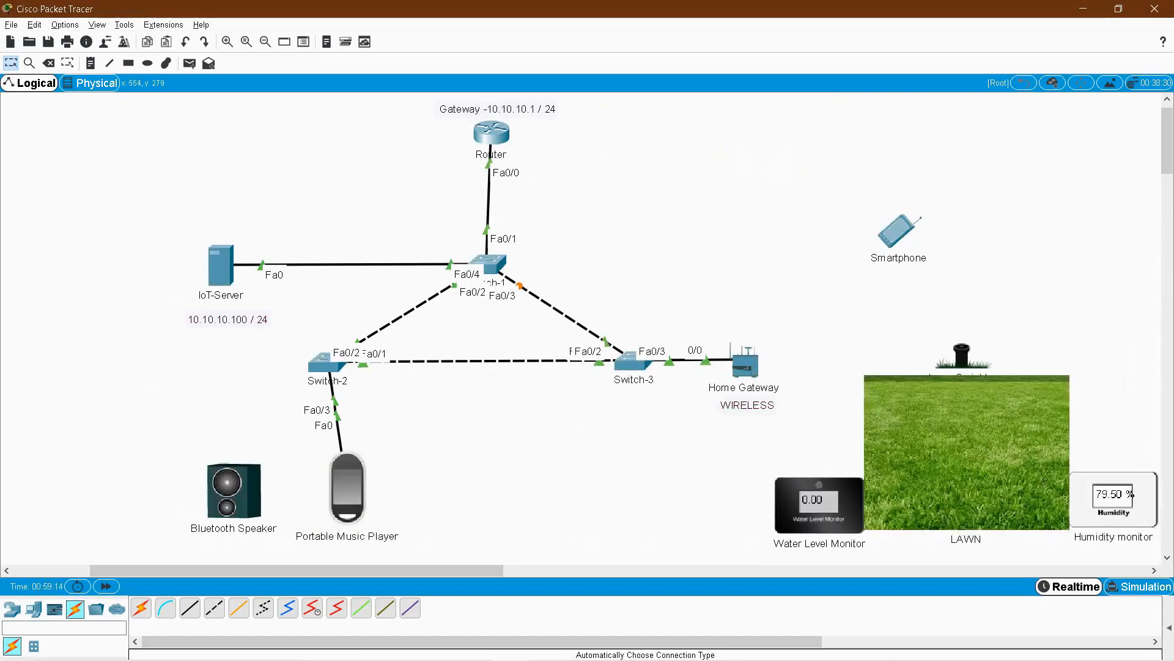
left_click(221, 266)
left_click_drag(539, 145, 389, 149)
scroll(437, 324, "down", 7)
left_click(525, 298)
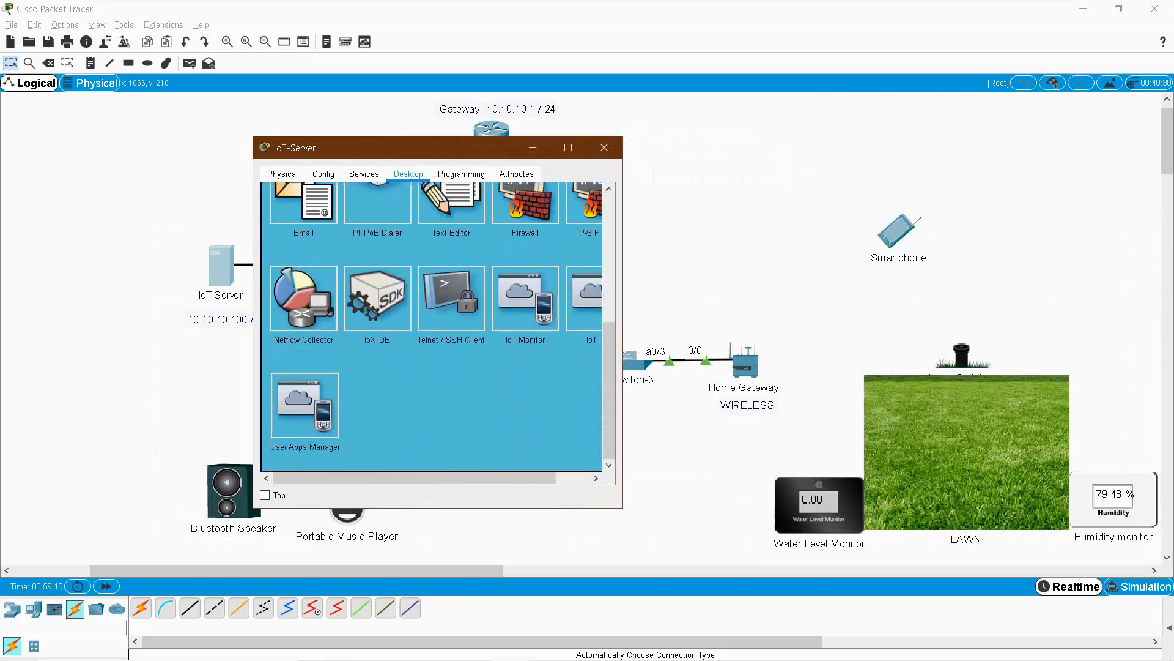
left_click(520, 210)
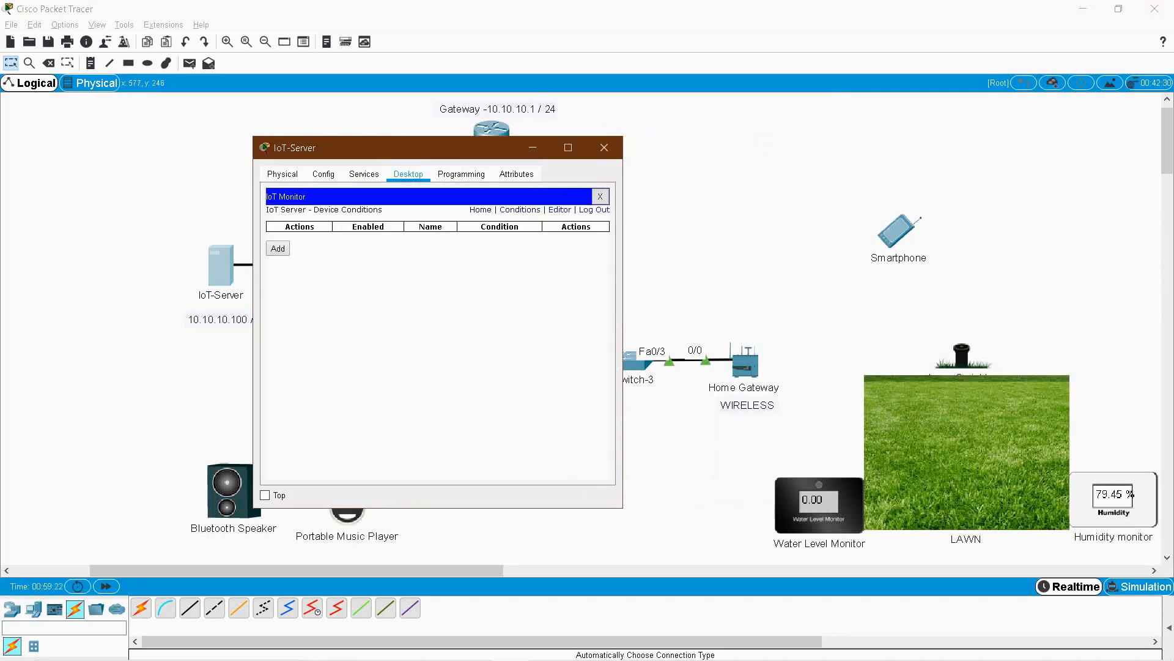
left_click(278, 249)
Name the rule LAWN-SPRINKLER-ON with condition Humidity monitor Humidity >= 75.
type("LAWN-SPR")
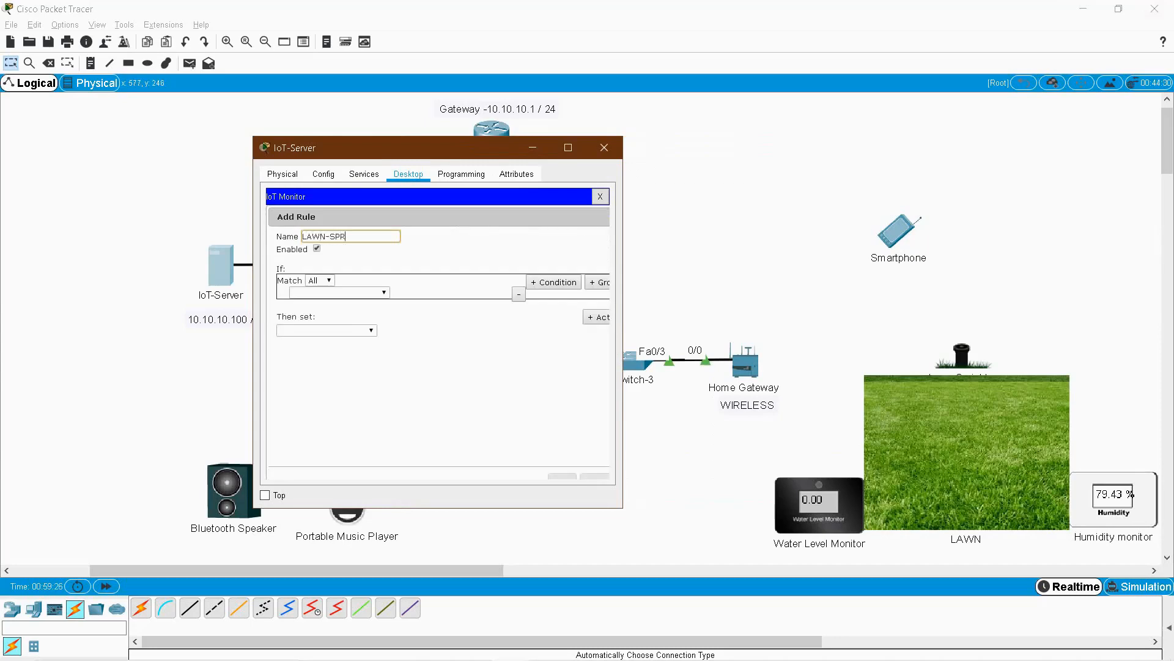
type("INKLER-ON")
left_click(360, 293)
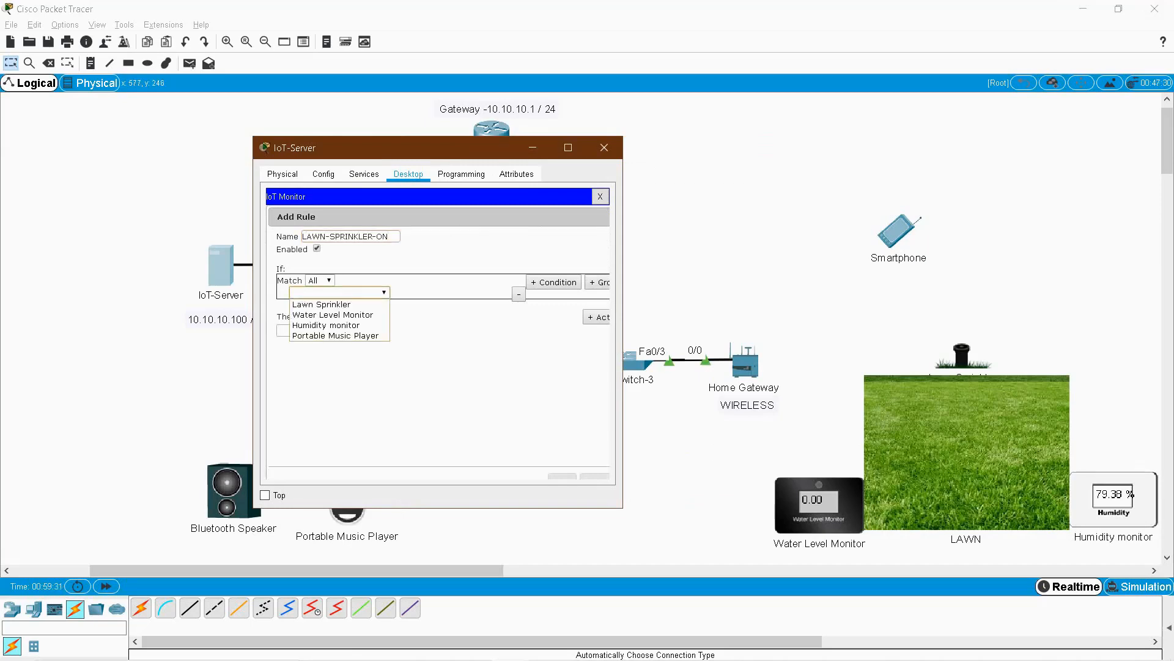
left_click(339, 324)
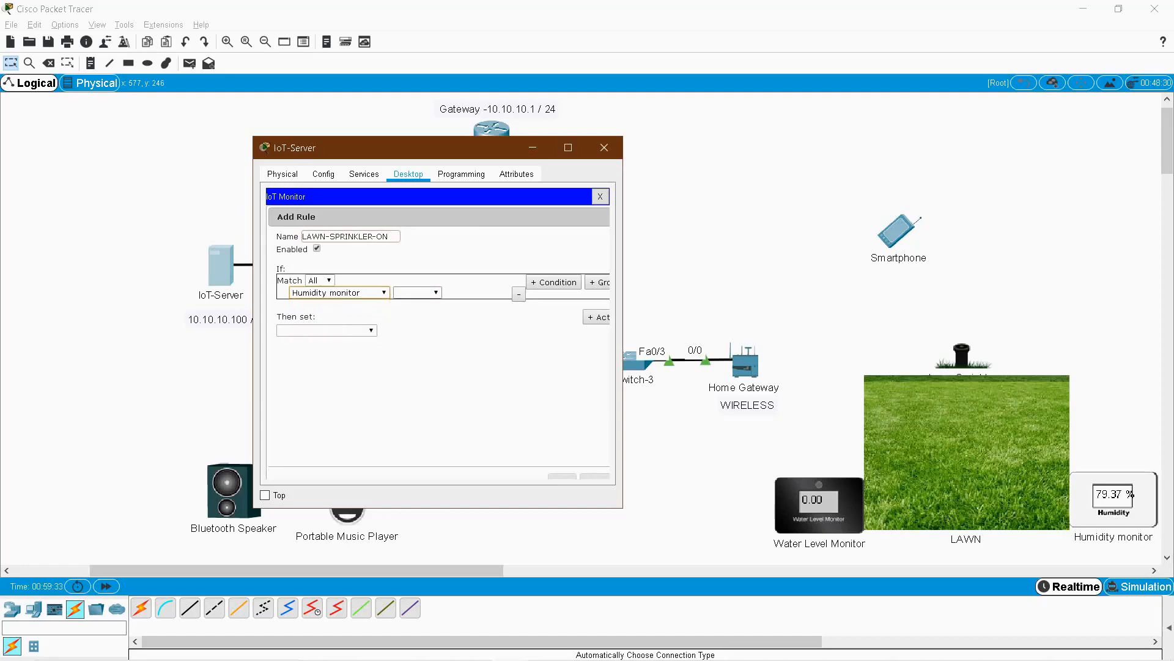
left_click(417, 293)
left_click(416, 304)
left_click(475, 293)
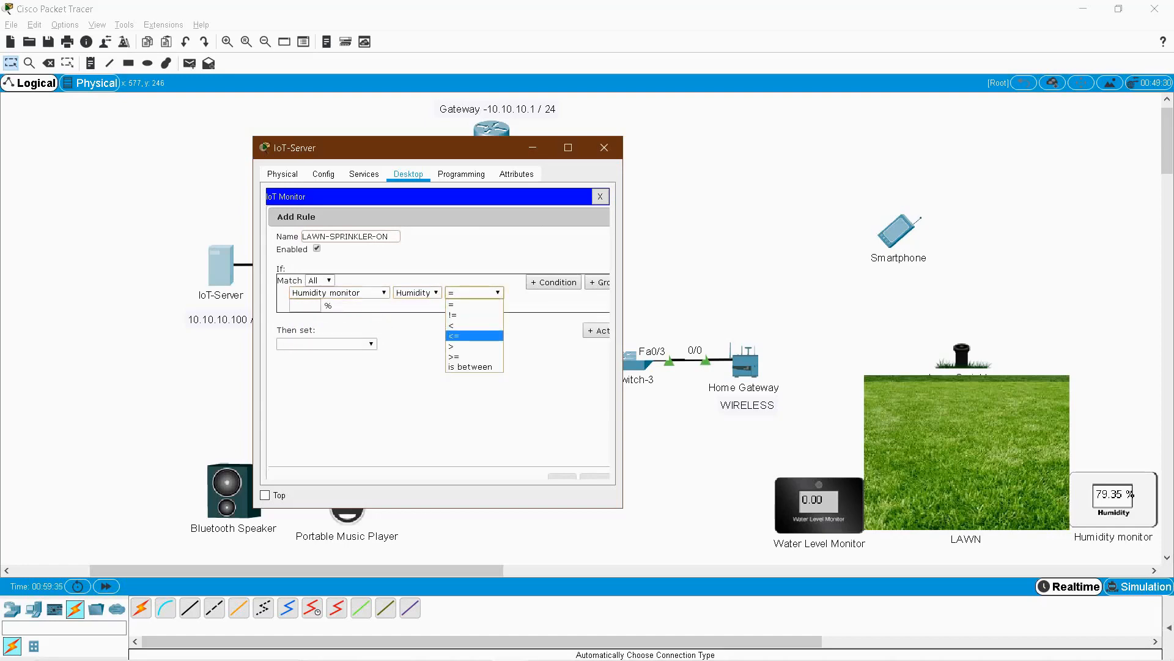
left_click(453, 356)
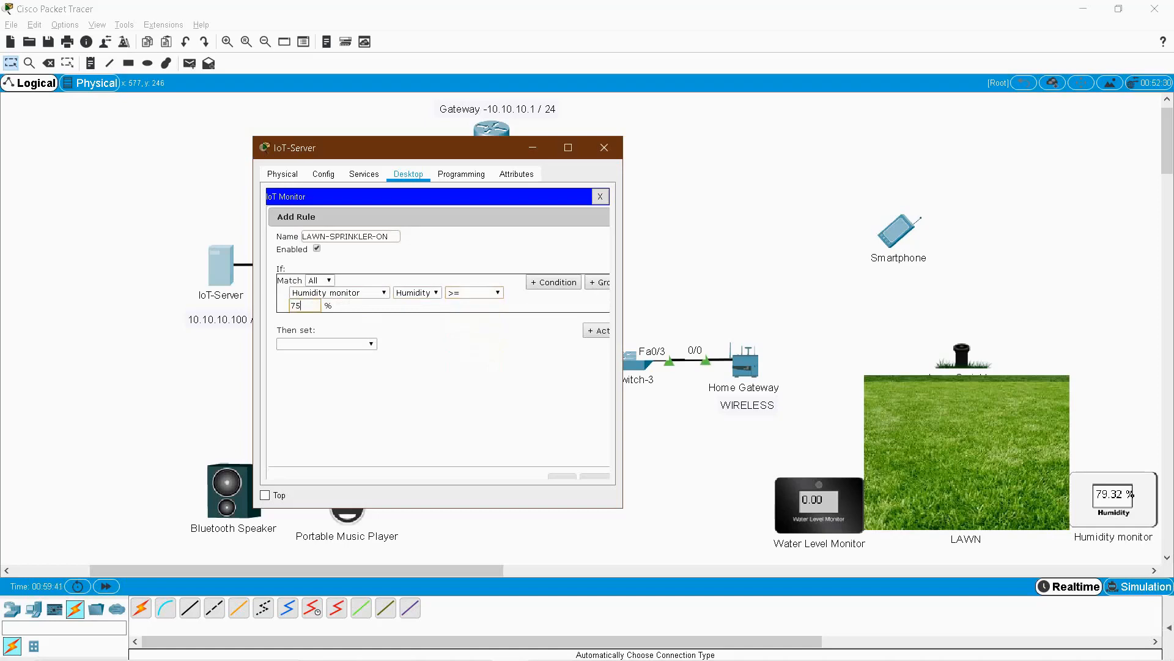
Set the rule's action to Lawn Sprinkler Status true and save it.
left_click(334, 344)
left_click(324, 356)
left_click(401, 344)
left_click(401, 356)
left_click(453, 344)
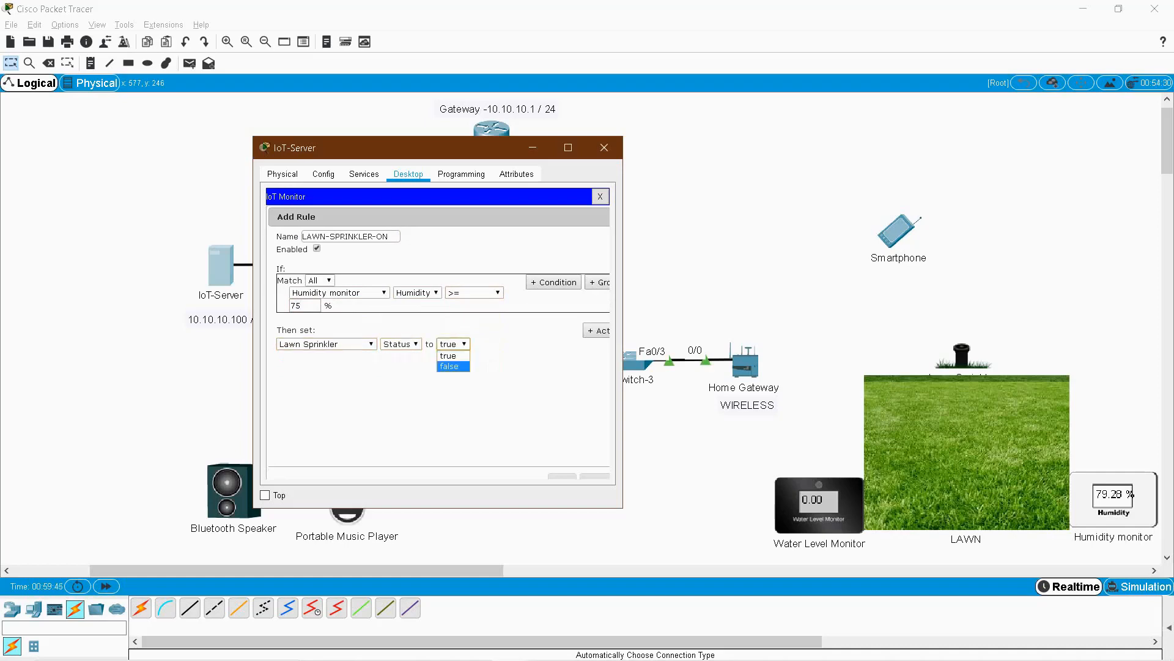
left_click(453, 365)
left_click(454, 344)
left_click(452, 356)
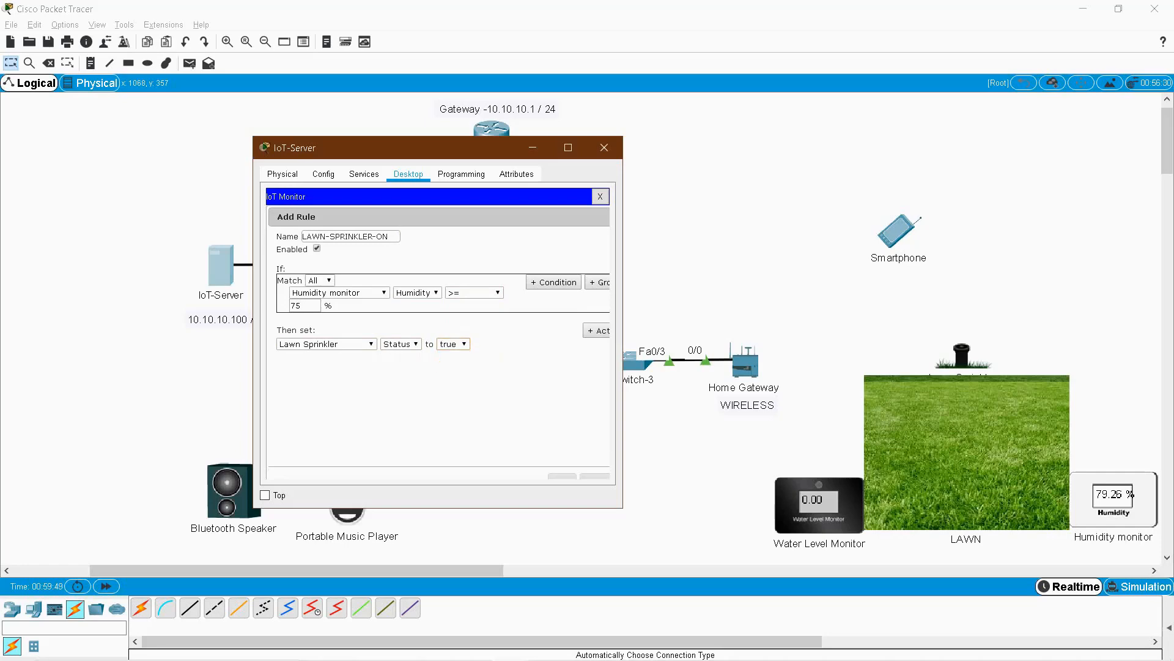
left_click_drag(565, 508, 565, 546)
left_click_drag(623, 343, 686, 343)
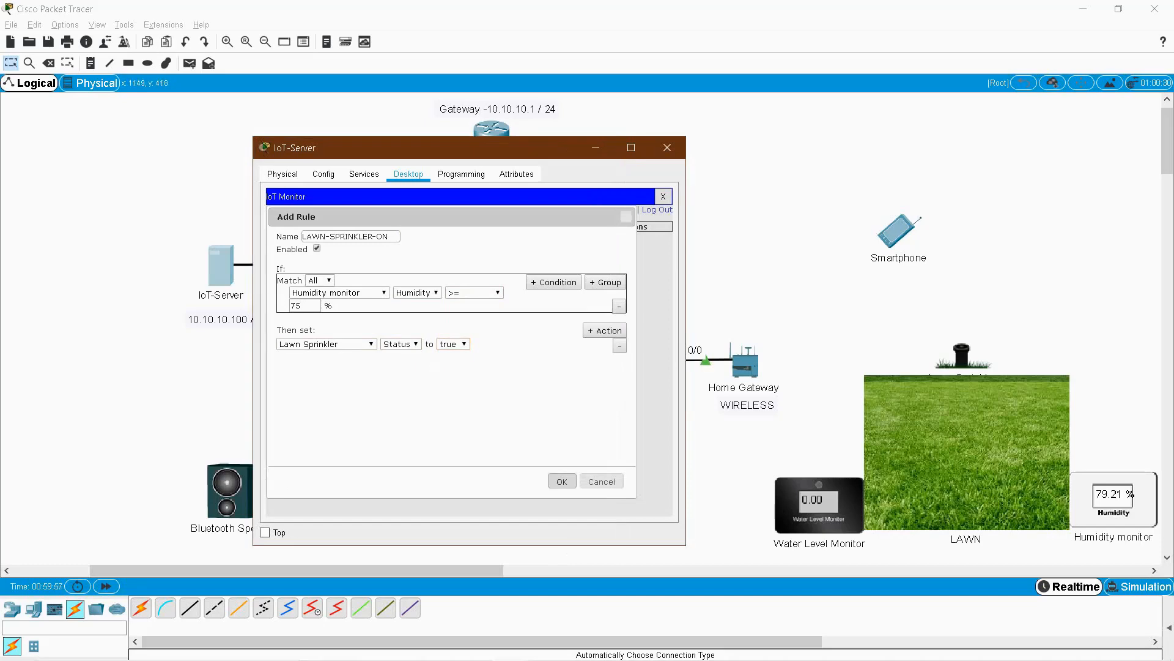
left_click(562, 482)
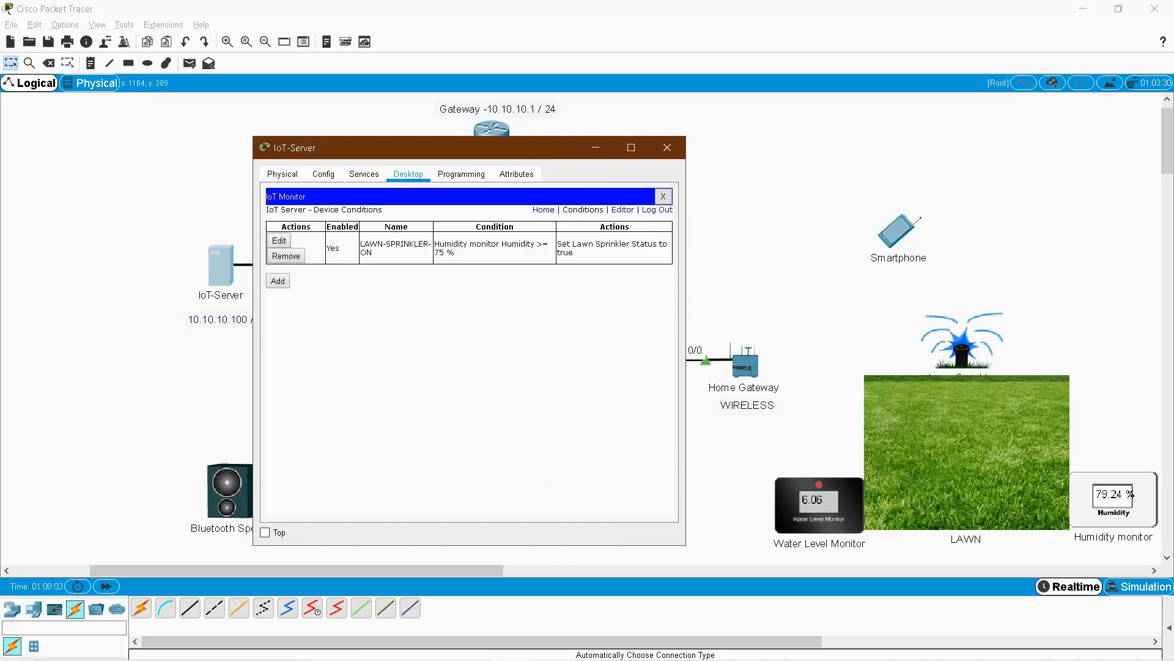
Start a rule named LAWN-SPRINKLER-OFF with condition Humidity monitor Humidity < 75.
left_click(278, 281)
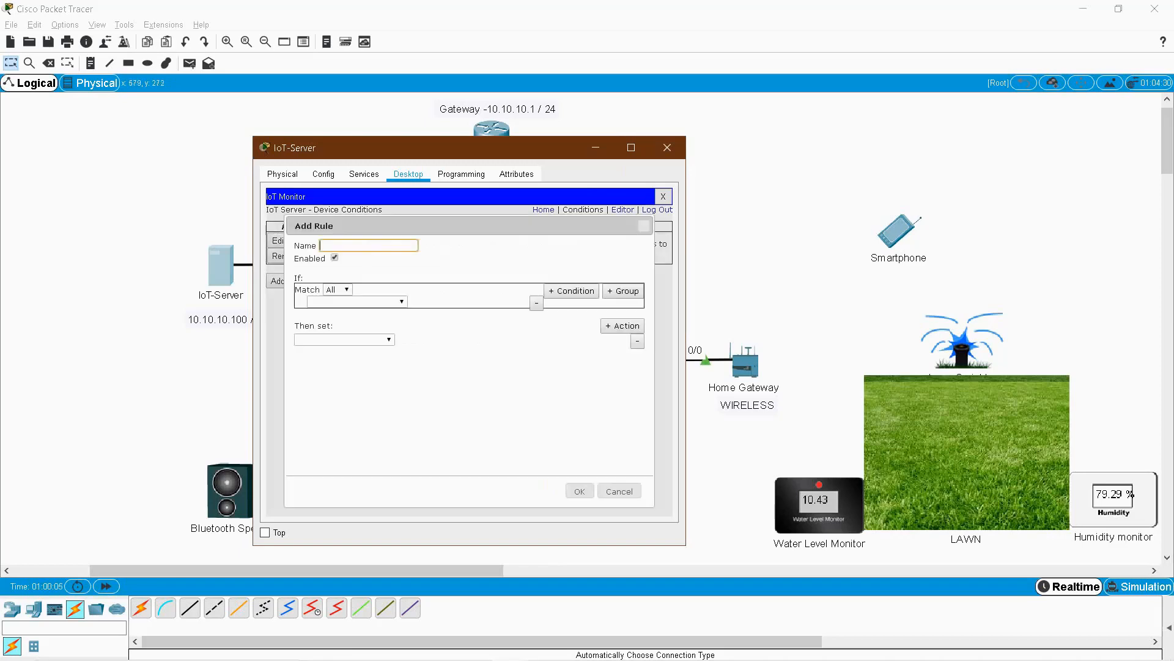
type("LAWN-SPRINKLER-OFF")
left_click(355, 302)
left_click(358, 334)
left_click(436, 301)
left_click(436, 313)
left_click(492, 302)
left_click(491, 336)
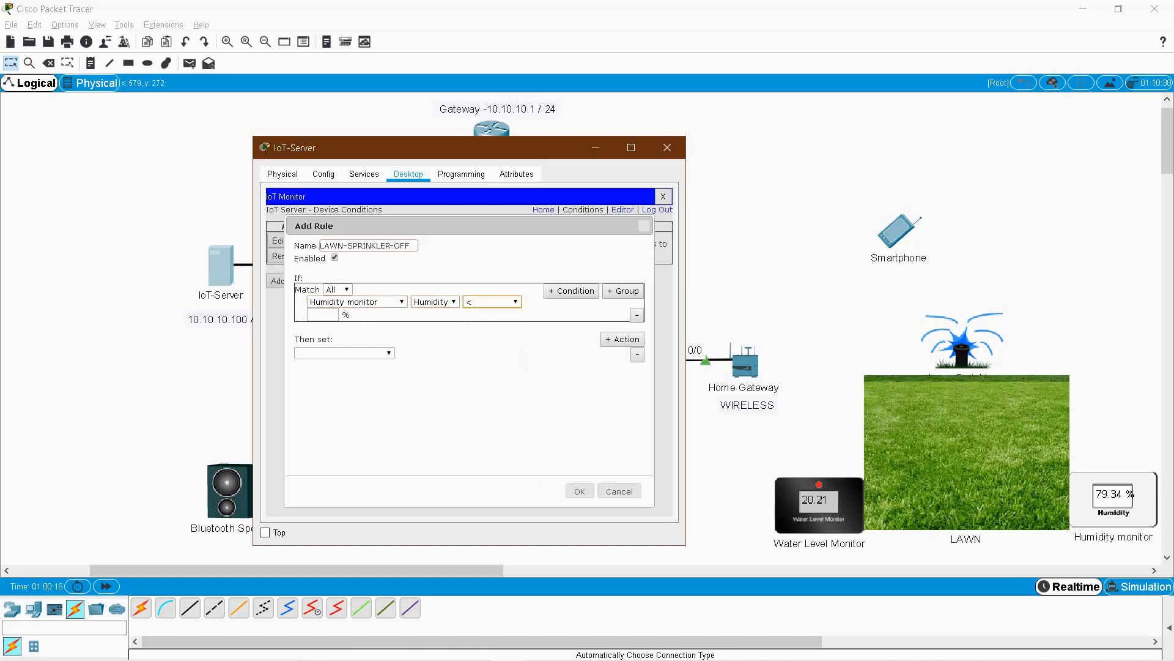
left_click(323, 314)
type("75")
Give it the action Lawn Sprinkler Status false and save the rule.
left_click(344, 353)
left_click(345, 365)
left_click(418, 353)
left_click(418, 365)
left_click(471, 353)
left_click(468, 376)
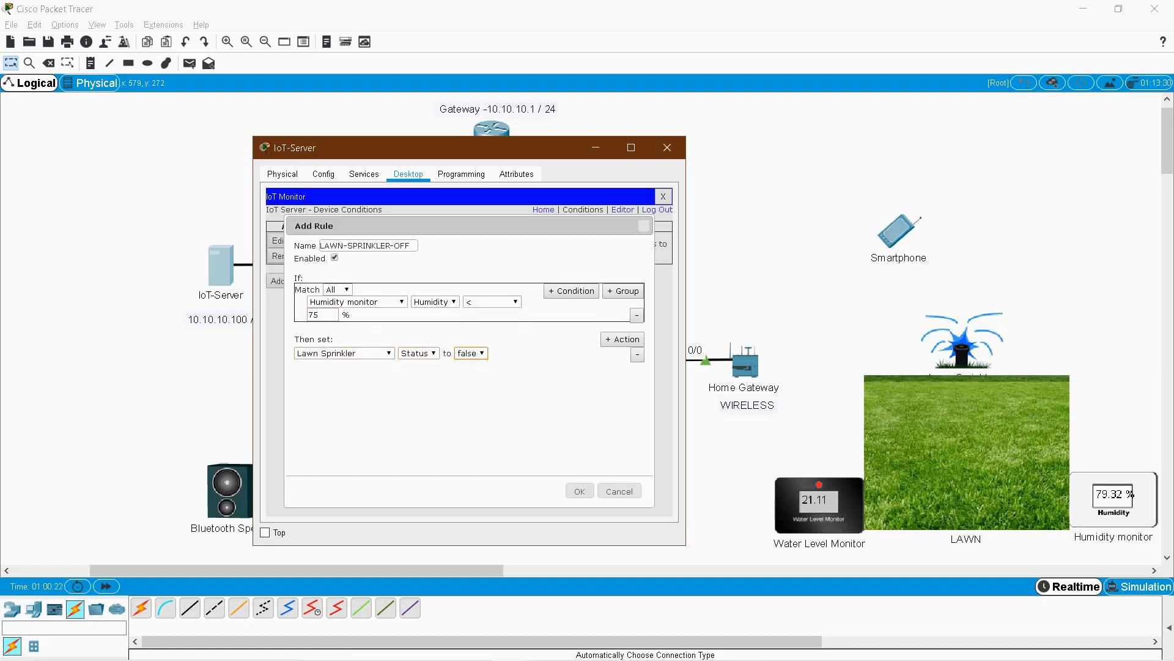
left_click(579, 490)
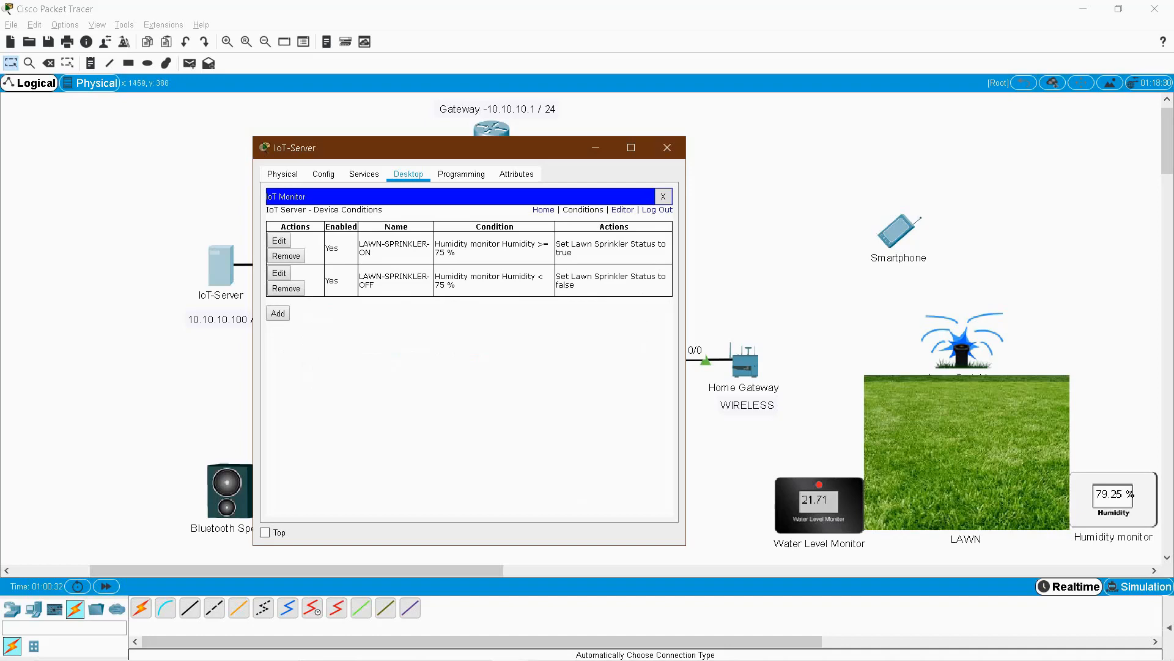
left_click_drag(886, 313, 1030, 379)
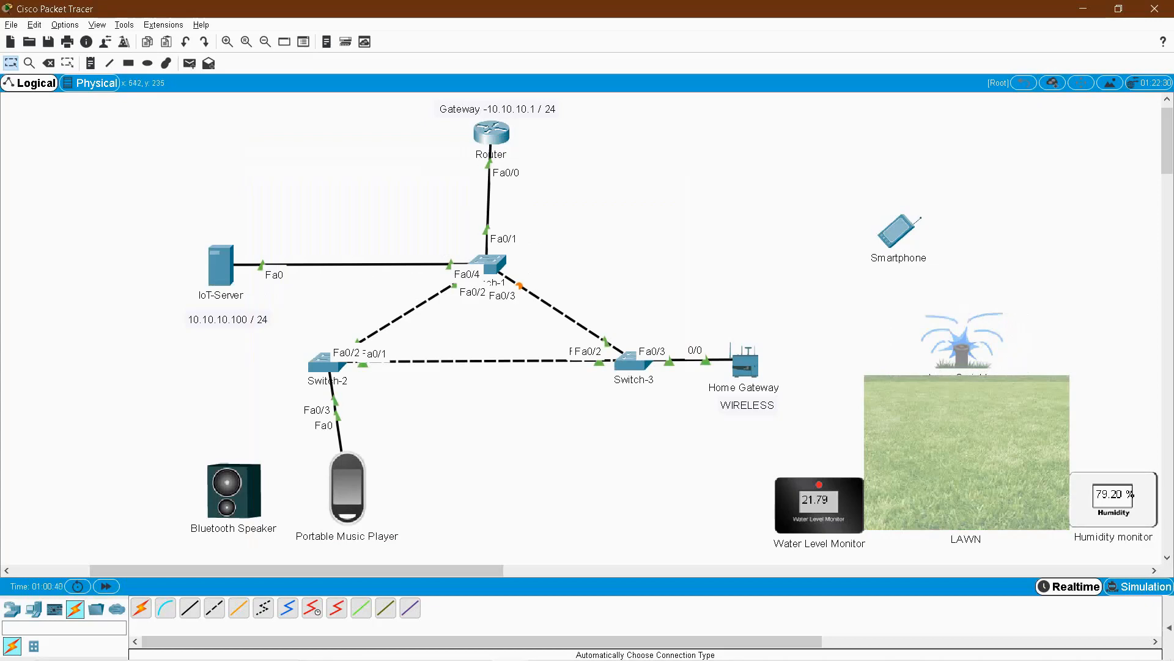
Reopen the IoT-Server monitor, check the Water Level Monitor reading, and return to the rules list.
left_click(221, 263)
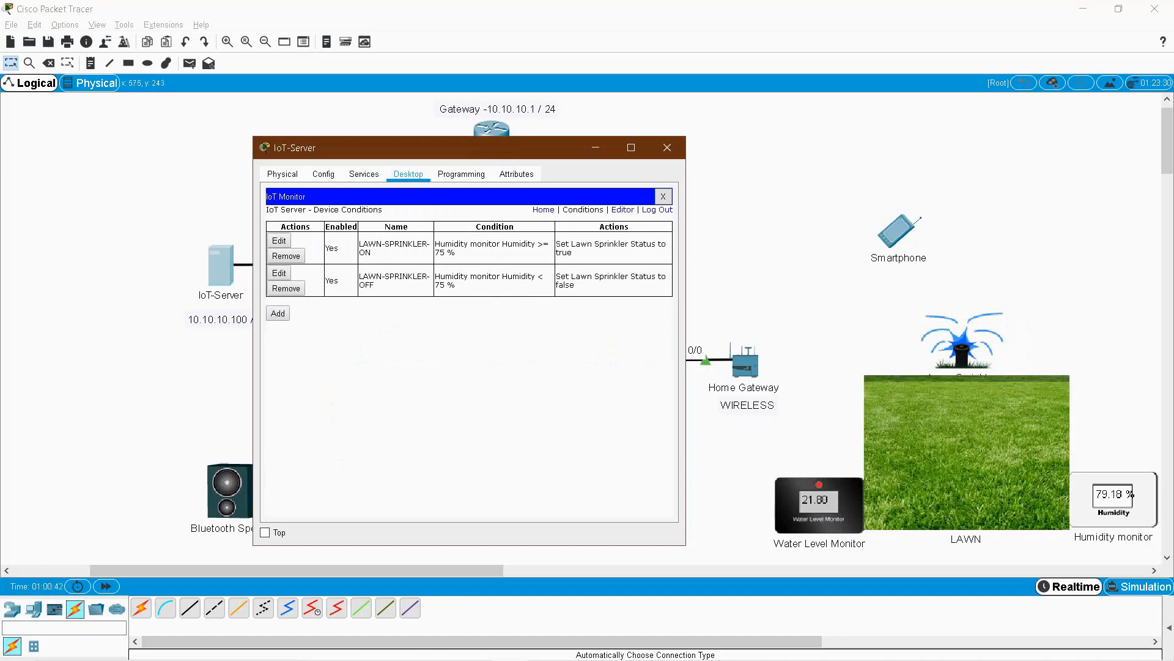
left_click(543, 210)
left_click(470, 255)
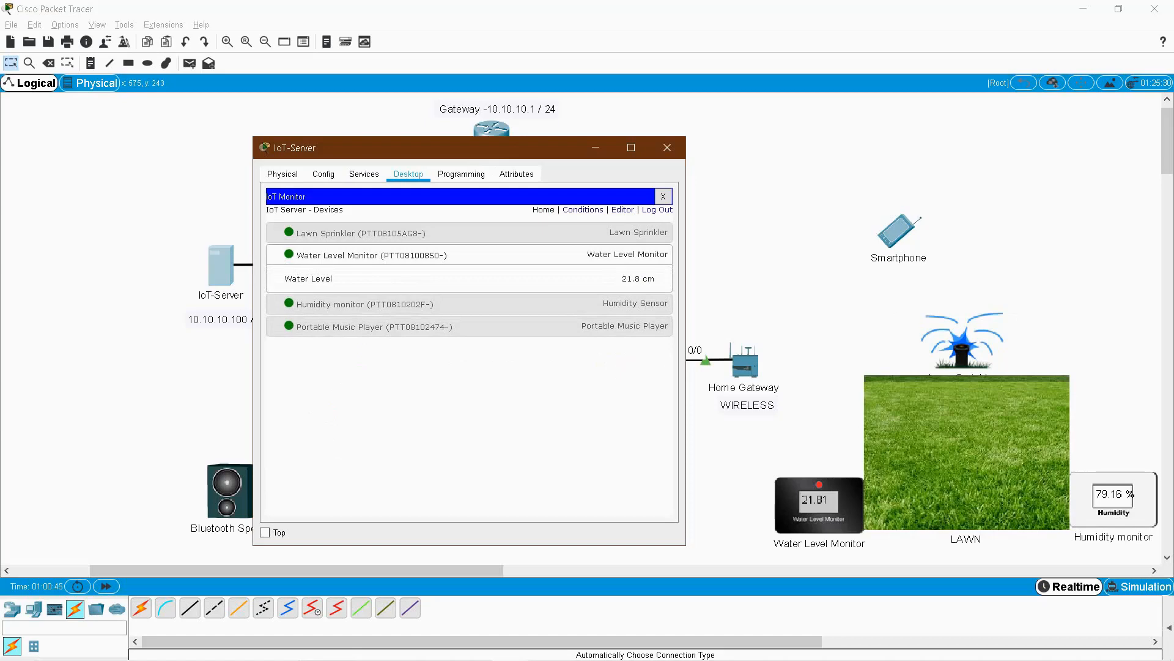
left_click(583, 210)
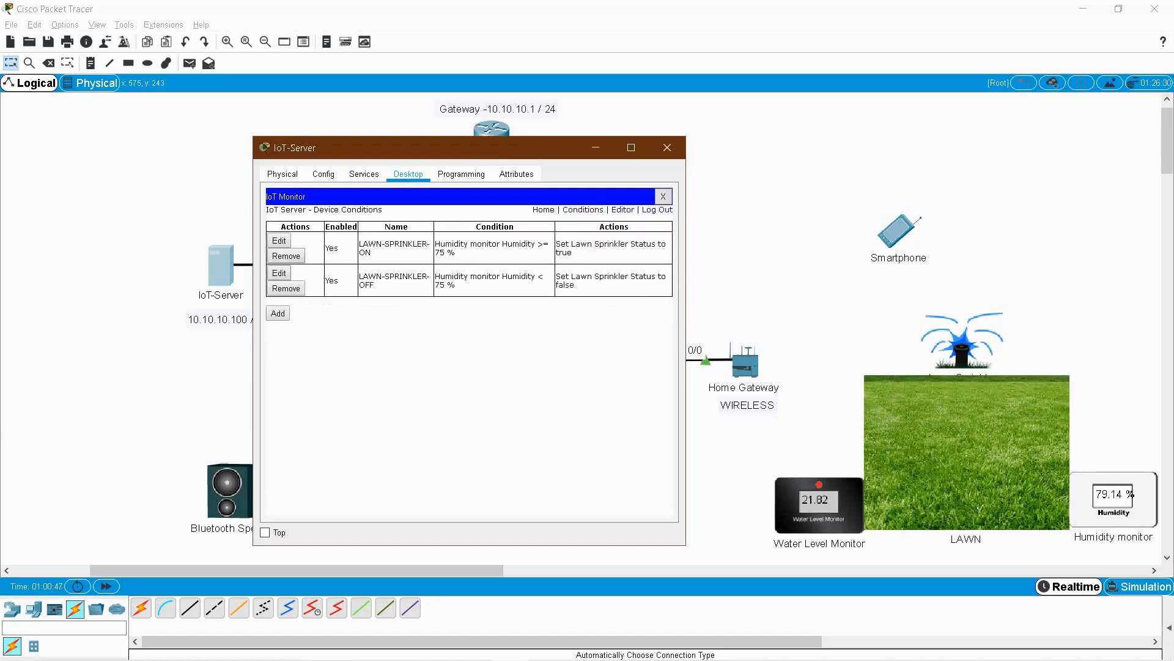
Name a new rule LAWN-WATER-LEVEL with condition Water Level Monitor Water Level > 30.
left_click(277, 313)
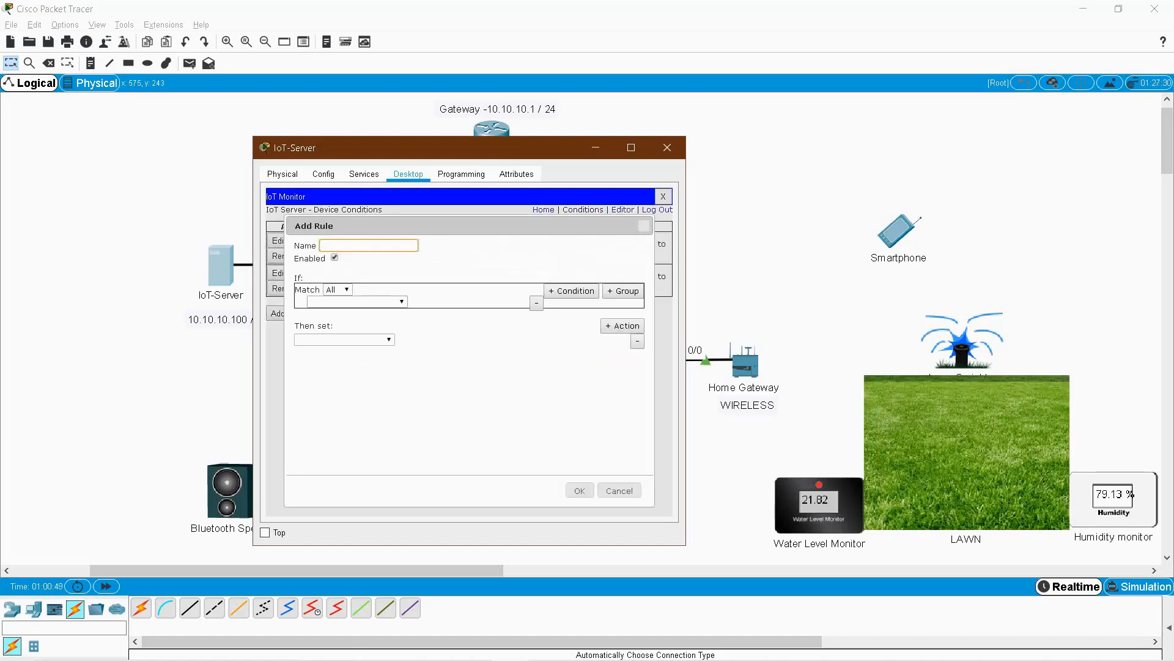
type("W")
key("BackSpace")
type("LAWN-WATER-LEVEL")
left_click(357, 301)
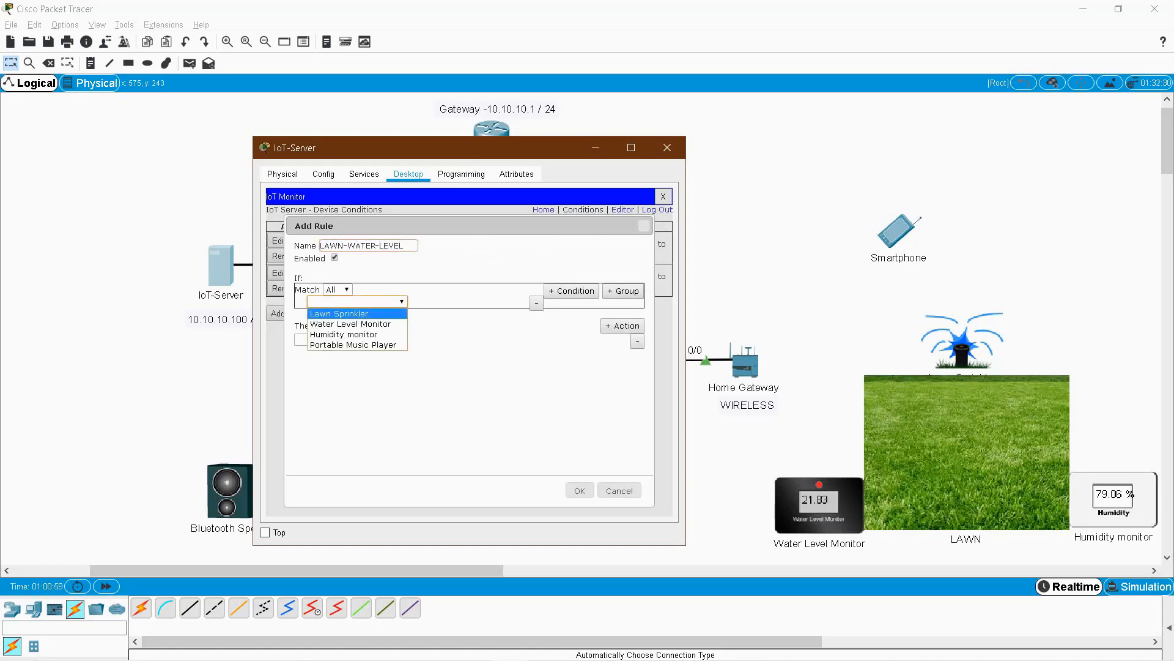
left_click(351, 323)
left_click(442, 301)
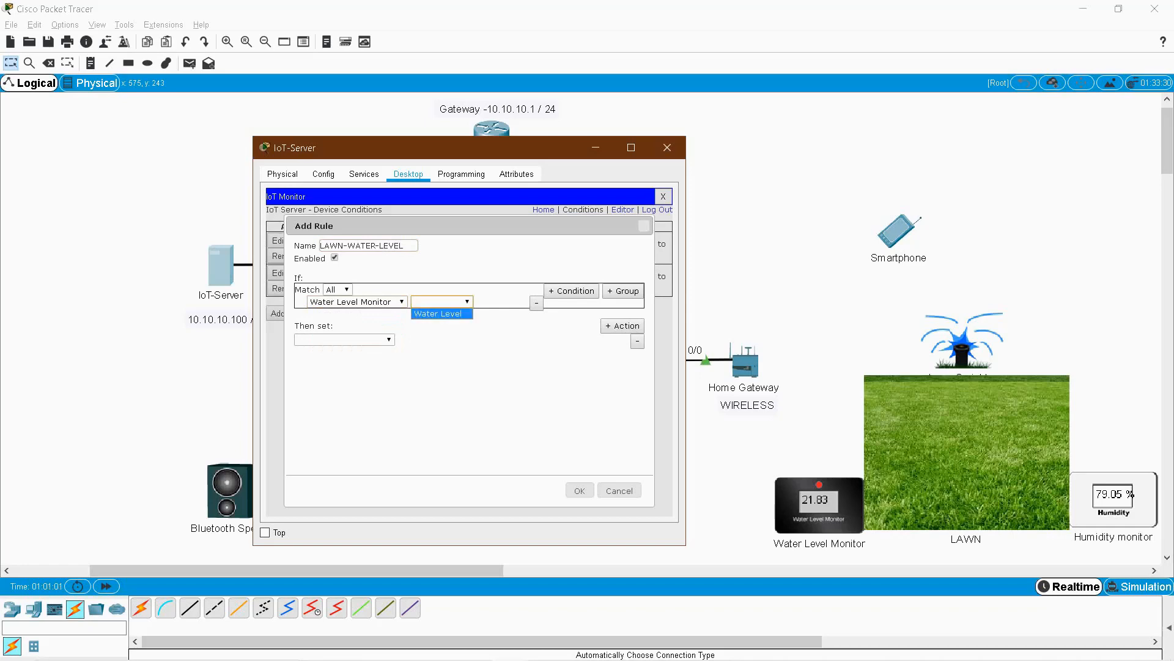
left_click(440, 312)
left_click(506, 302)
left_click(501, 336)
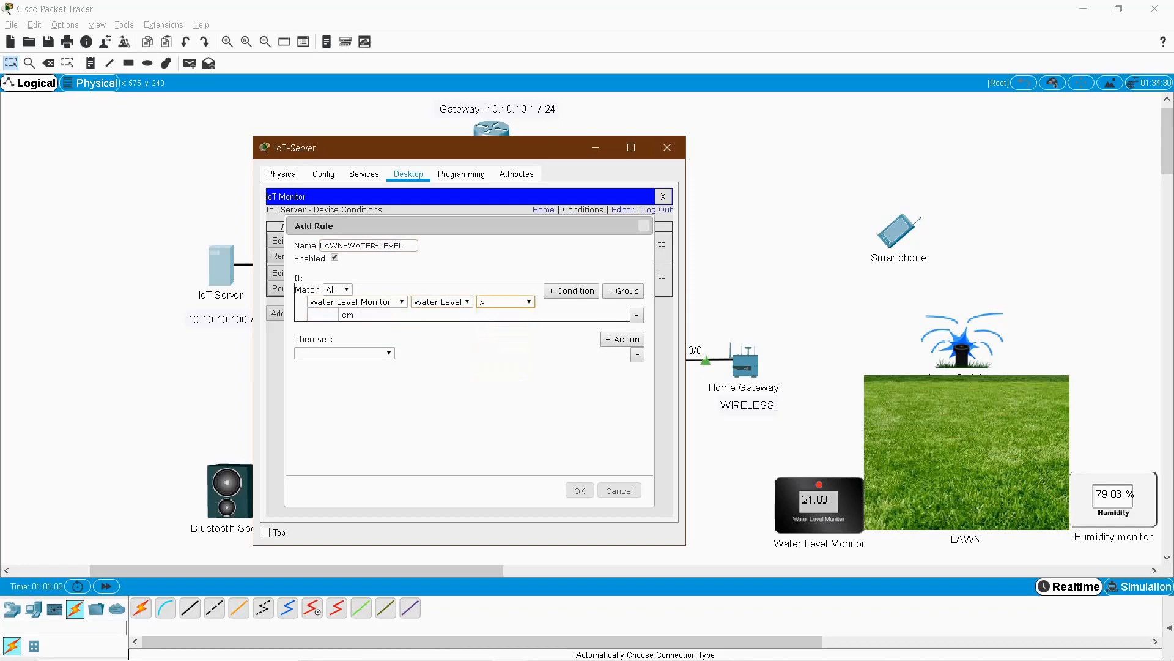
left_click(323, 315)
type("30")
Make the LAWN-WATER-LEVEL action Lawn Sprinkler Status false and save it.
left_click(344, 353)
left_click(333, 365)
left_click(419, 353)
left_click(416, 364)
left_click(471, 353)
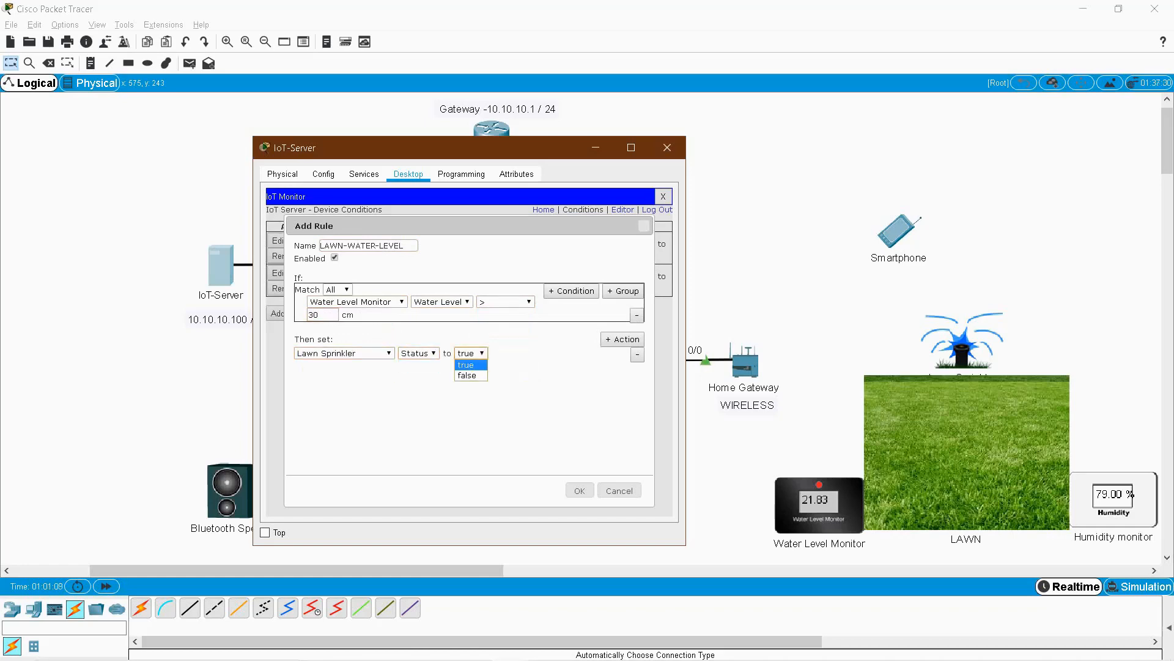
left_click(468, 376)
left_click(579, 491)
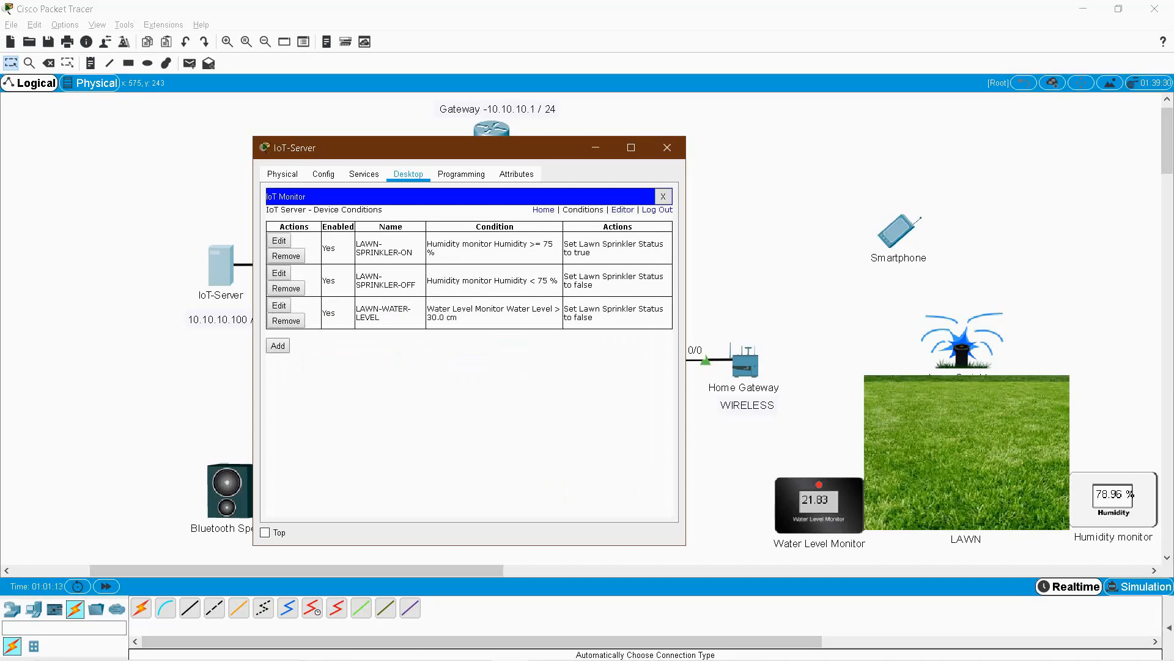
left_click(277, 345)
Name the new rule LAWN-WATER-OFF with the condition Water Level Monitor Water Level < 10.
left_click(368, 245)
type("LAWN-WATER-OFF")
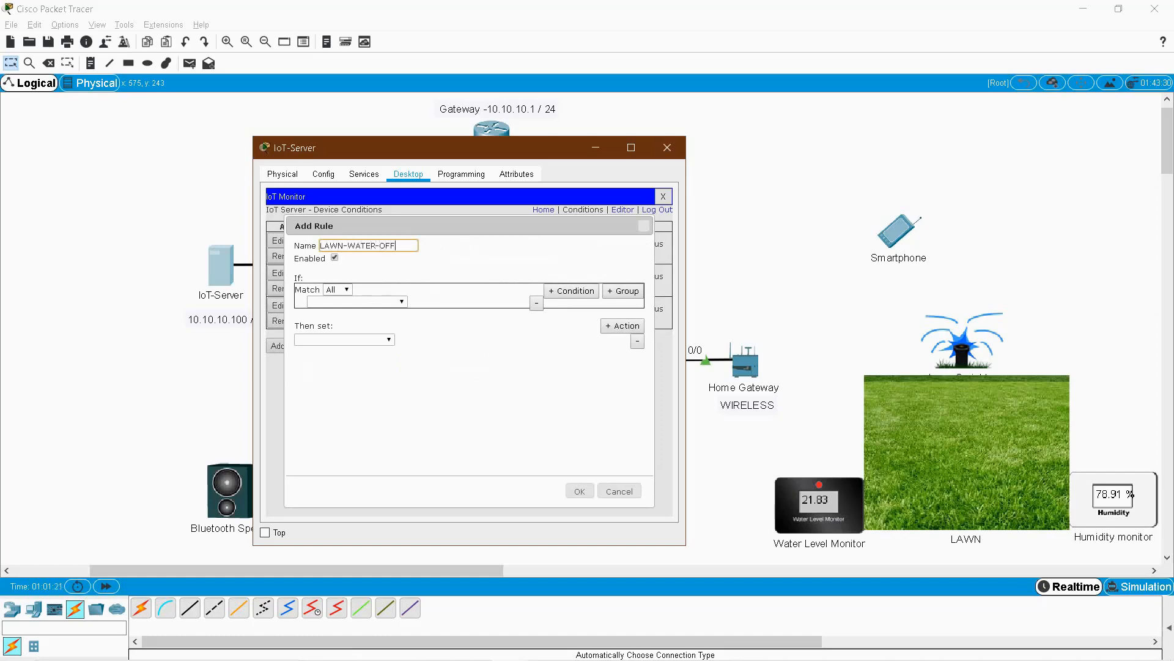
left_click(356, 301)
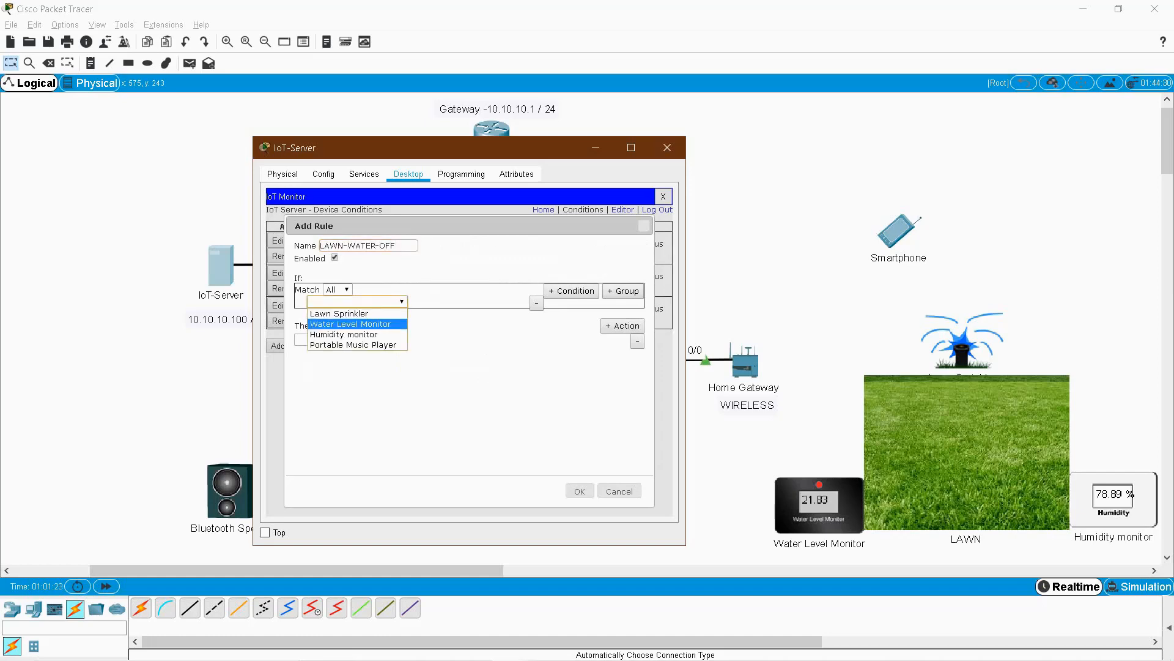
left_click(352, 323)
left_click(442, 301)
left_click(440, 313)
left_click(505, 301)
left_click(505, 334)
left_click(323, 314)
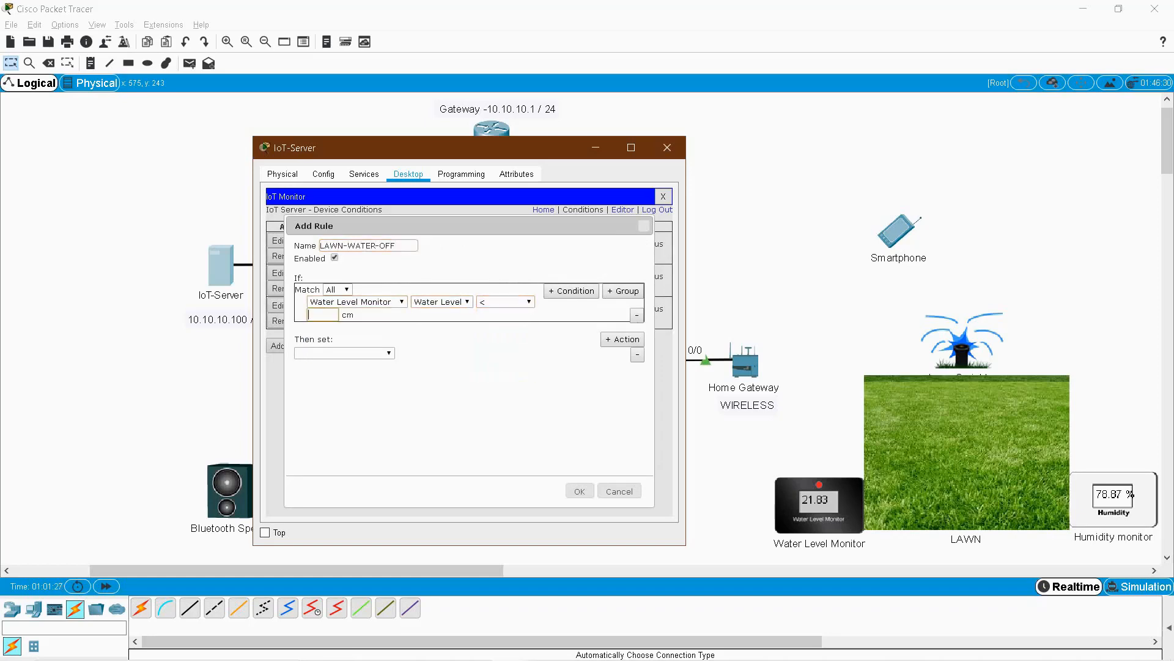
type("3")
key("BackSpace")
type("10")
Make the rule set Lawn Sprinkler Status to true and save it.
left_click(361, 353)
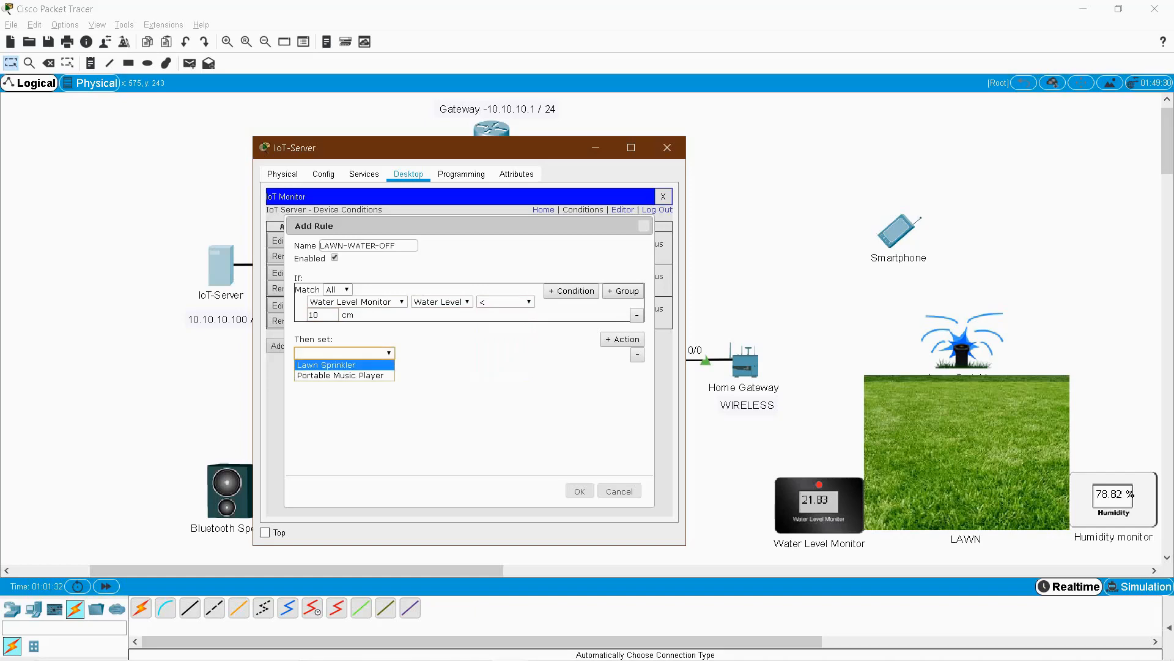
left_click(342, 366)
left_click(419, 353)
left_click(419, 365)
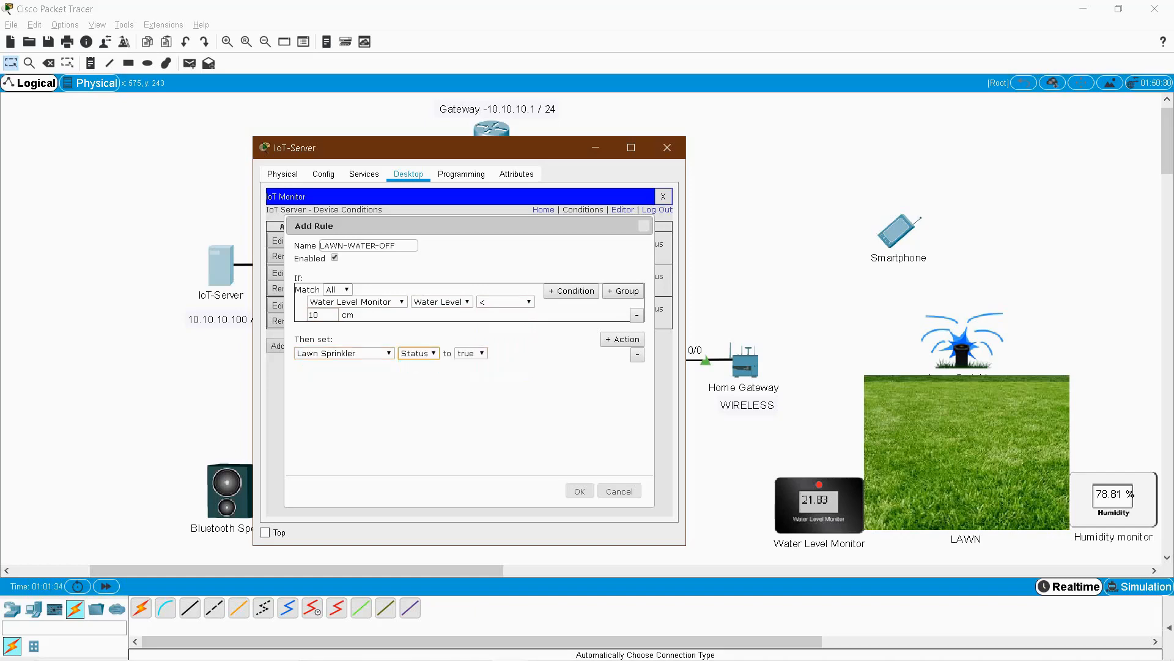
left_click(471, 353)
left_click(468, 365)
left_click(580, 491)
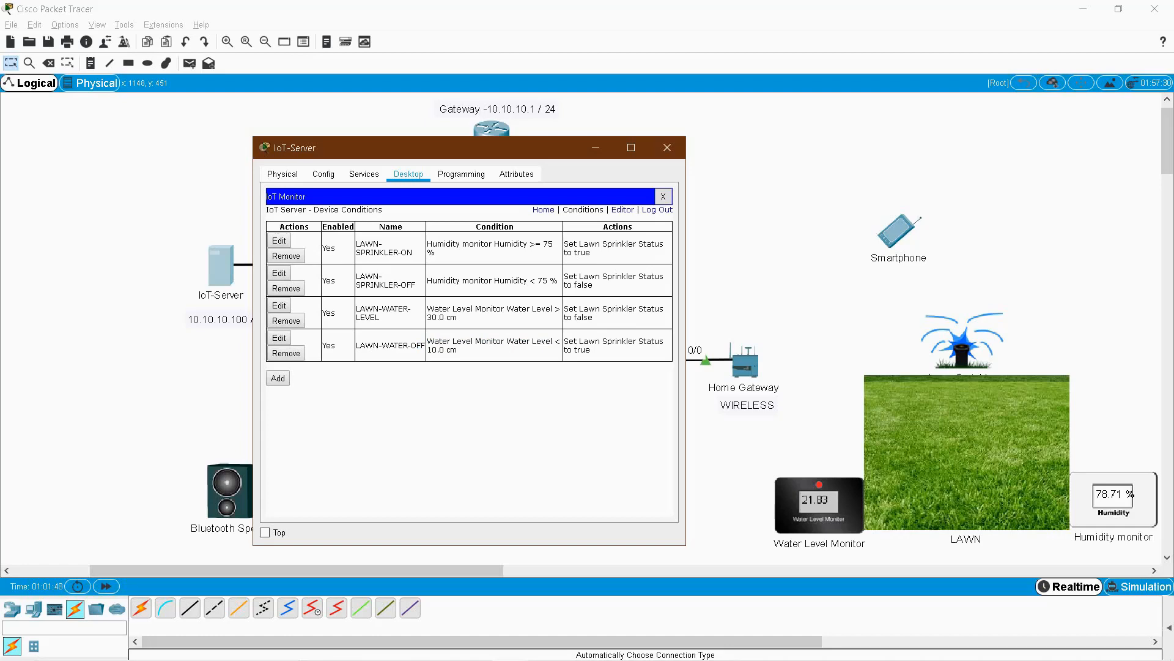
Review the rules' thresholds and actions, close the IoT-Server window, and select the garden devices.
left_click_drag(580, 341, 638, 341)
left_click(638, 343)
left_click_drag(540, 243, 554, 244)
left_click_drag(580, 244, 593, 286)
left_click(592, 285)
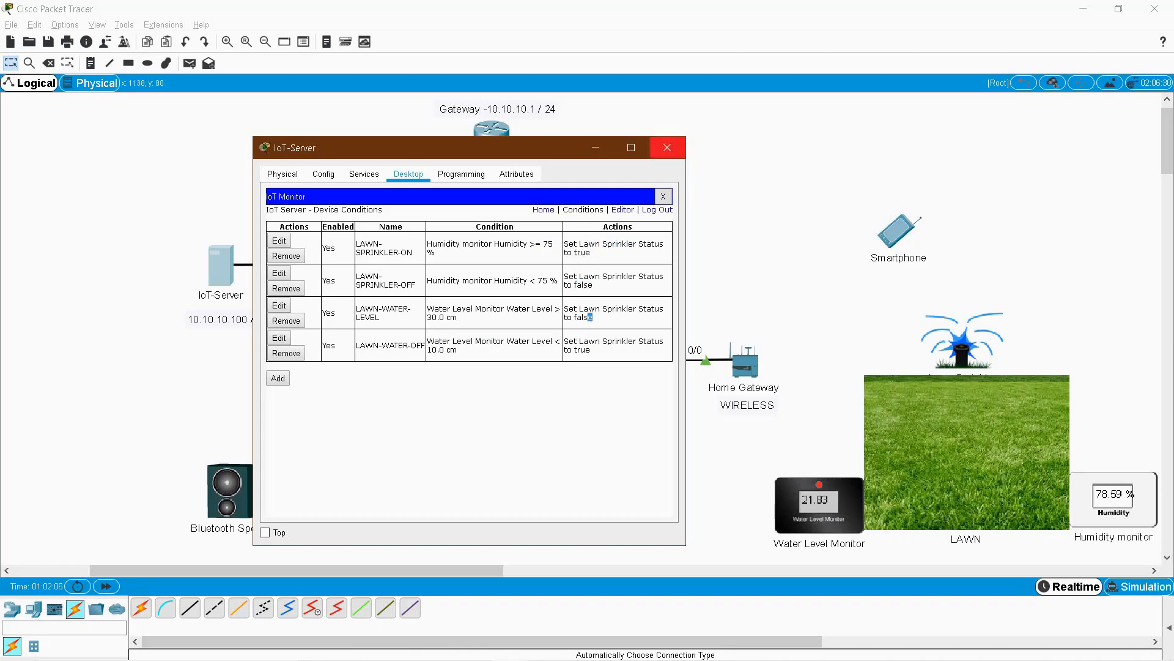
left_click(666, 147)
left_click_drag(768, 183, 1161, 521)
left_click(873, 219)
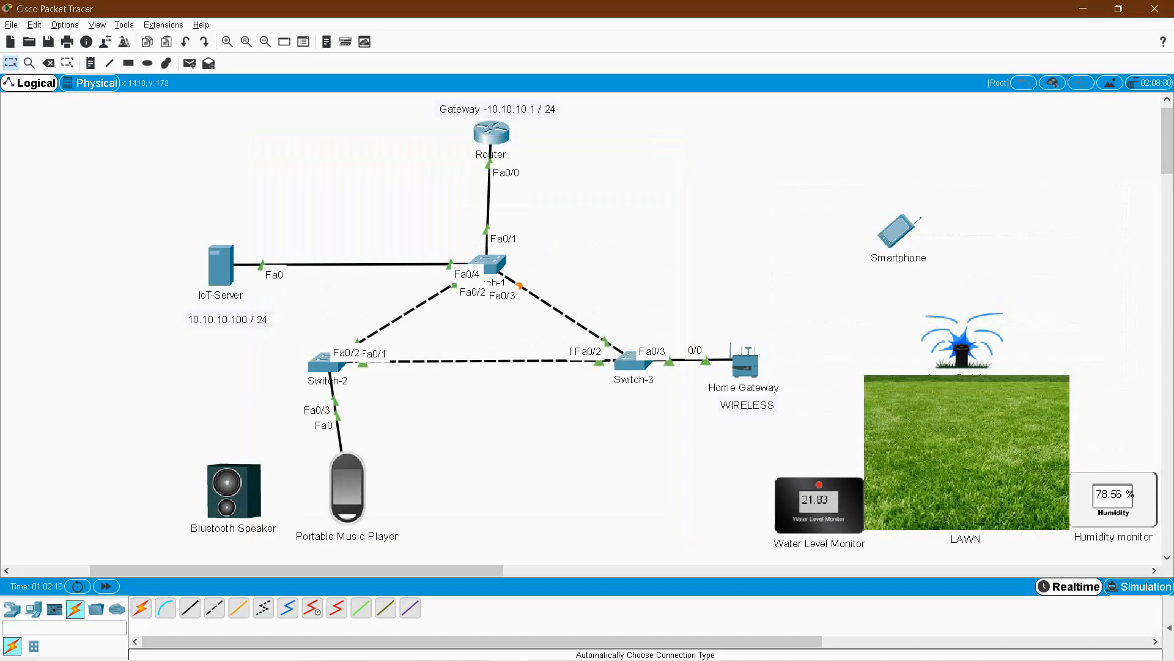
left_click(897, 231)
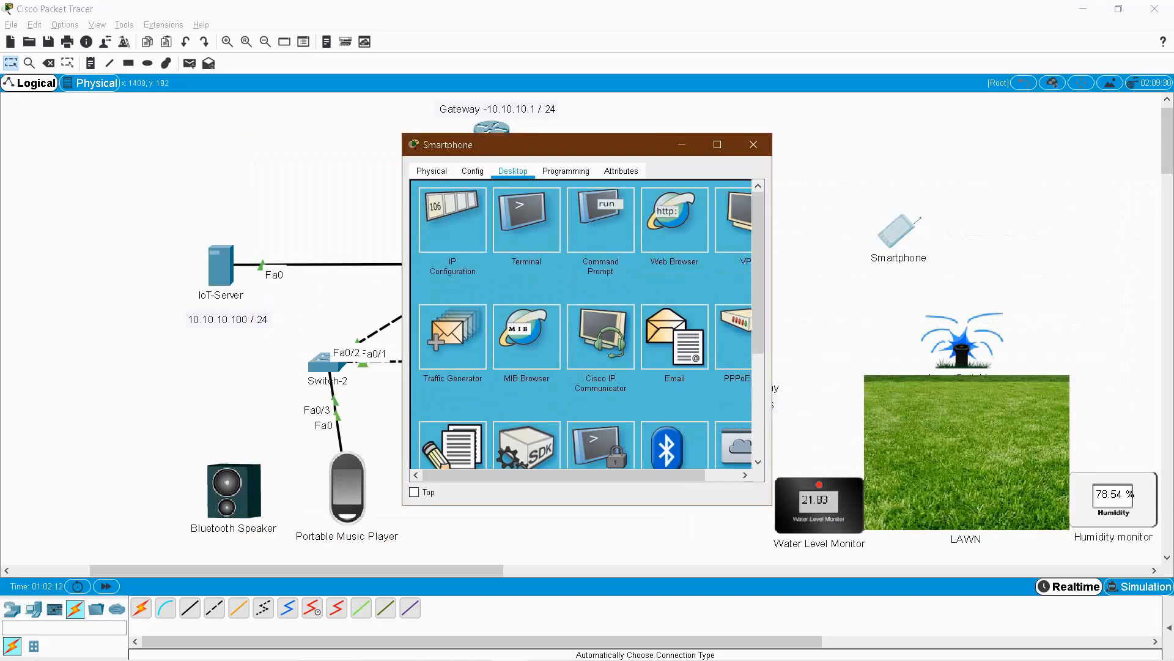
left_click_drag(584, 145, 608, 118)
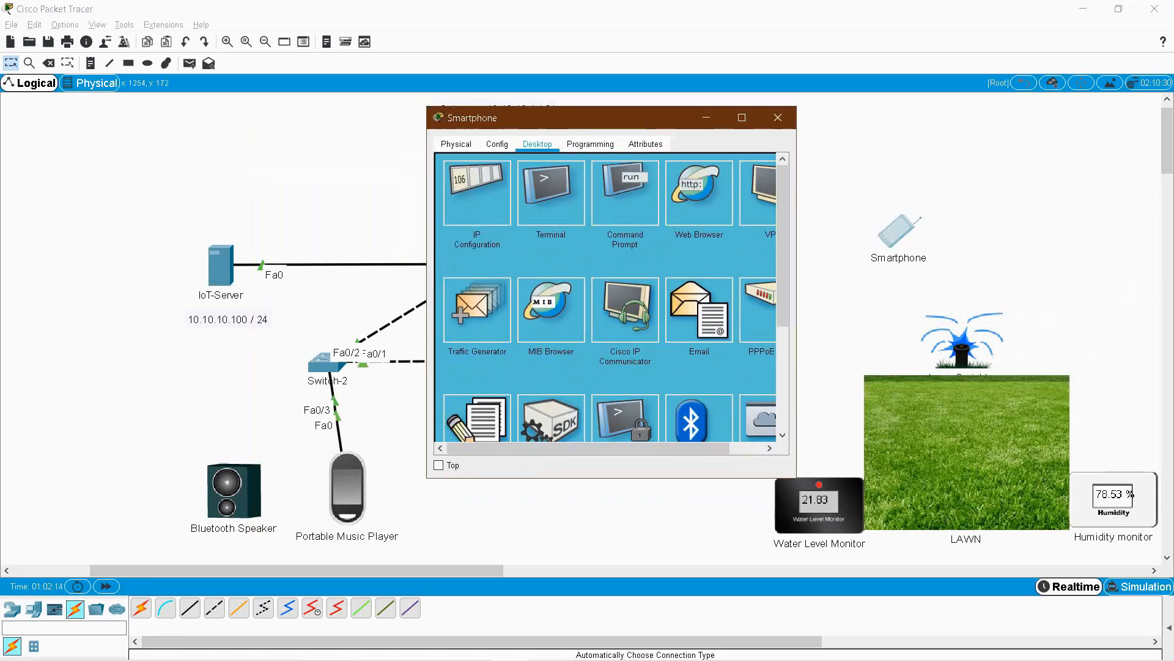
scroll(605, 297, "down", 3)
left_click(758, 243)
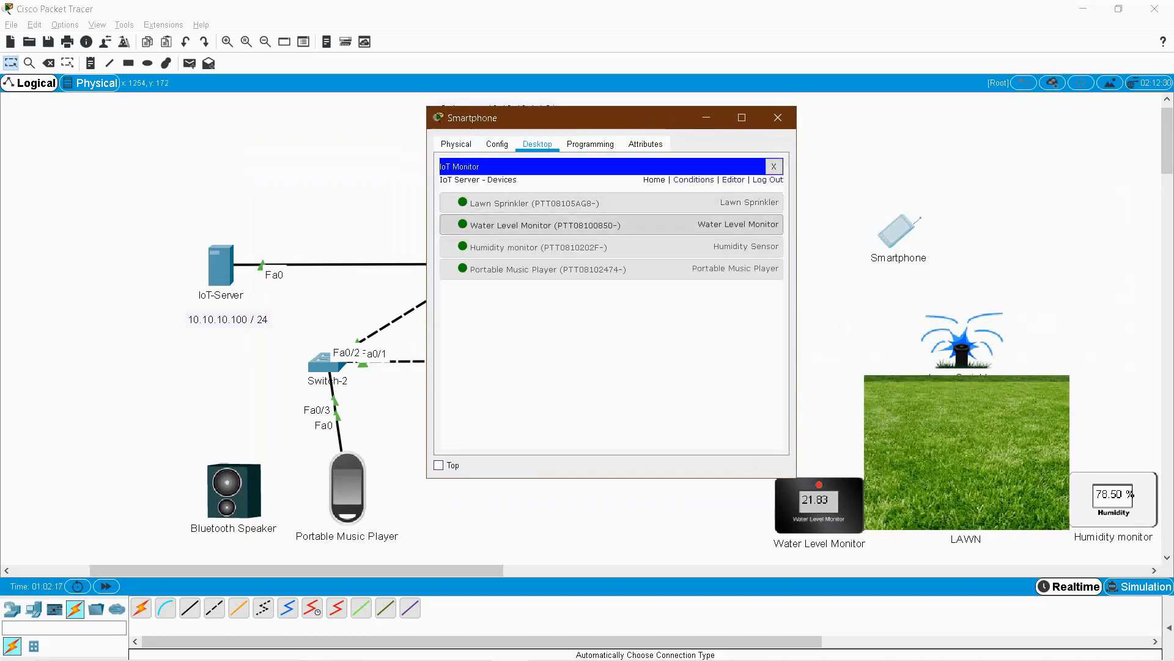
left_click(544, 269)
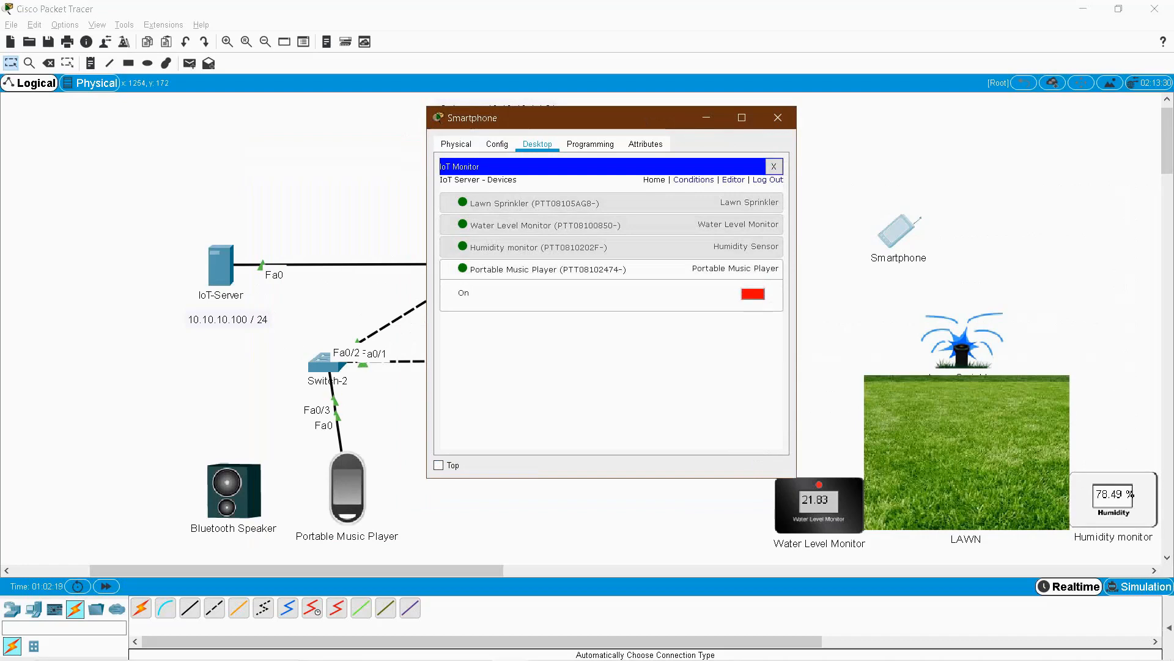
left_click(753, 293)
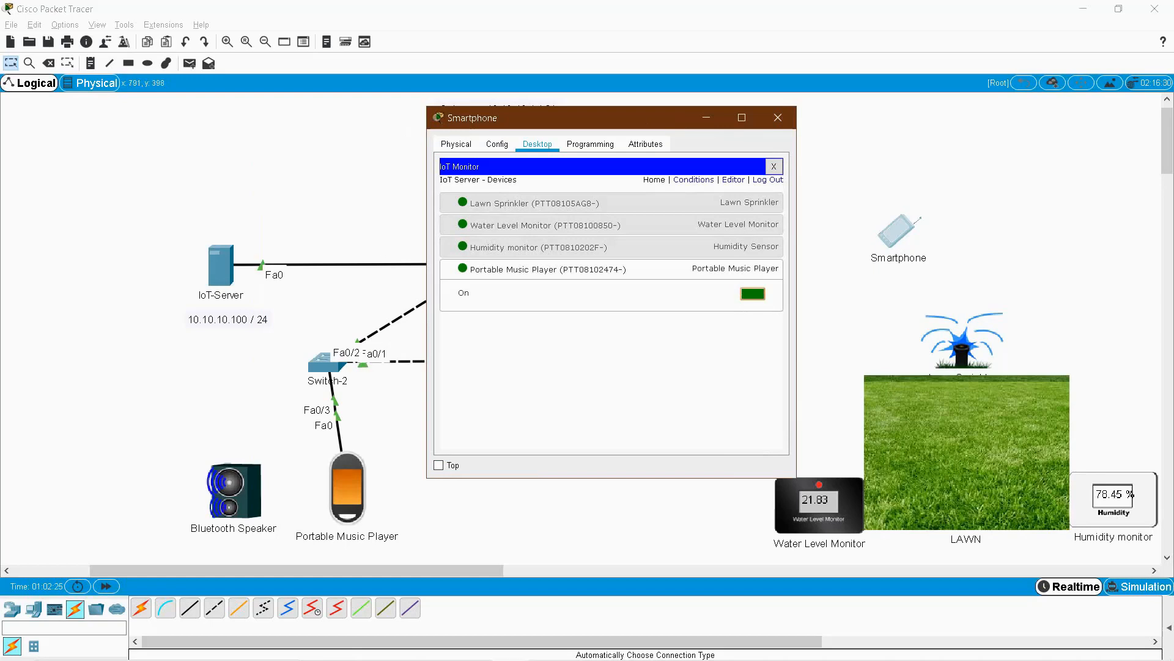
left_click(753, 294)
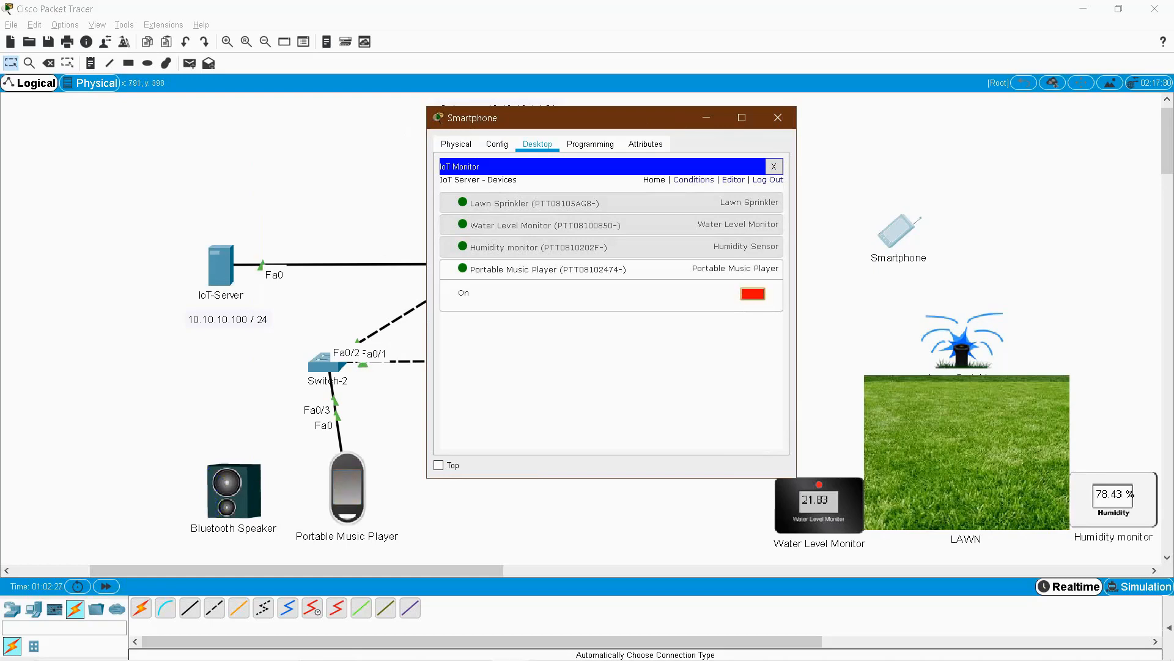
left_click(611, 269)
left_click(611, 247)
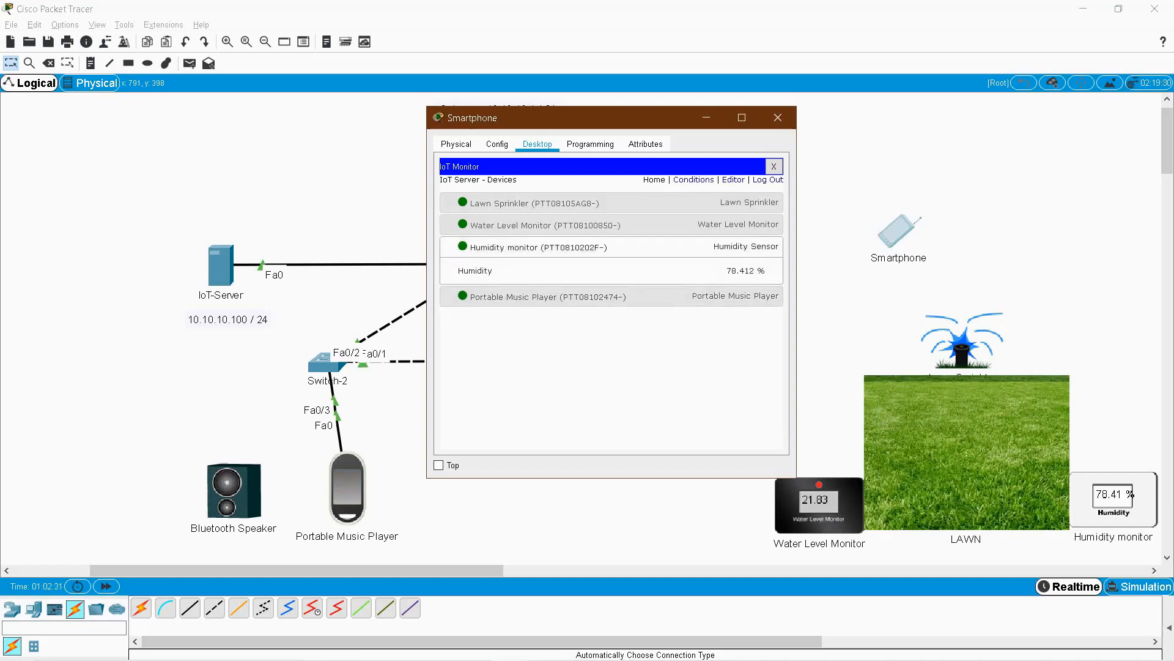
left_click_drag(727, 271, 766, 271)
left_click(734, 247)
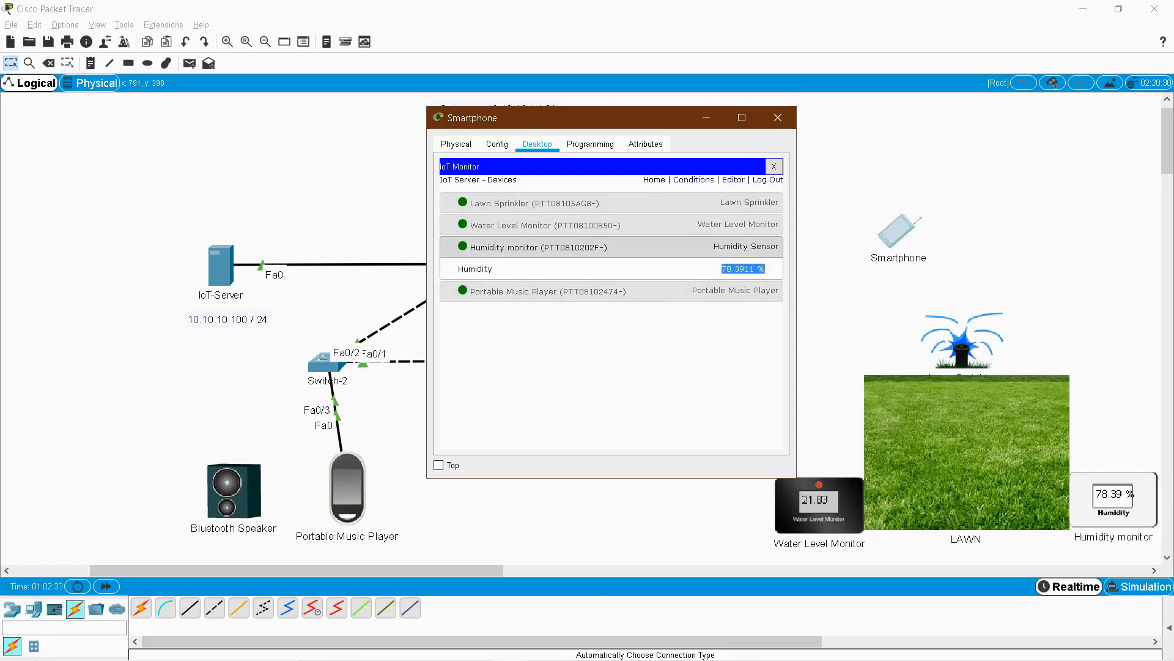
left_click(734, 224)
left_click(734, 224)
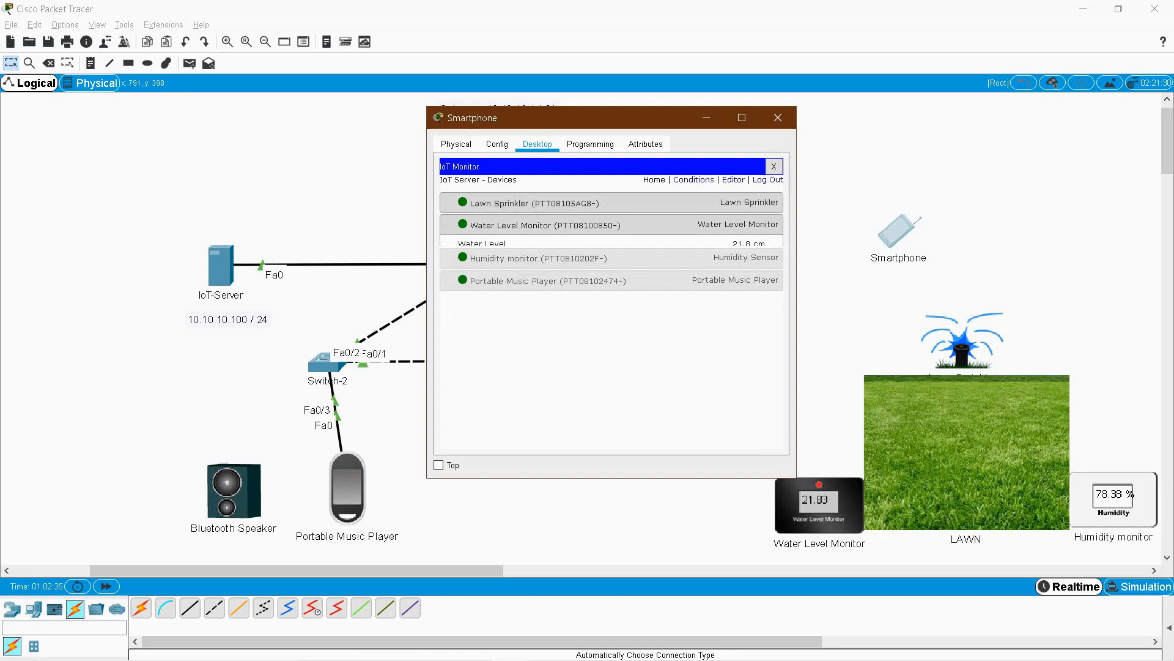
left_click(734, 203)
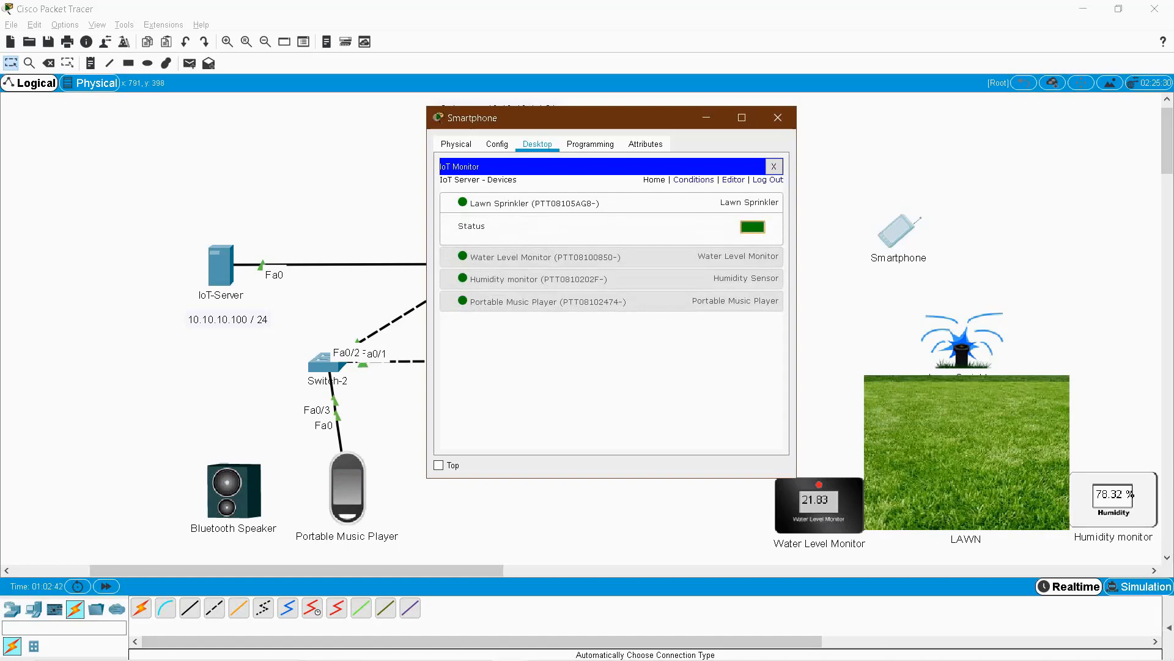
left_click(768, 180)
left_click(778, 118)
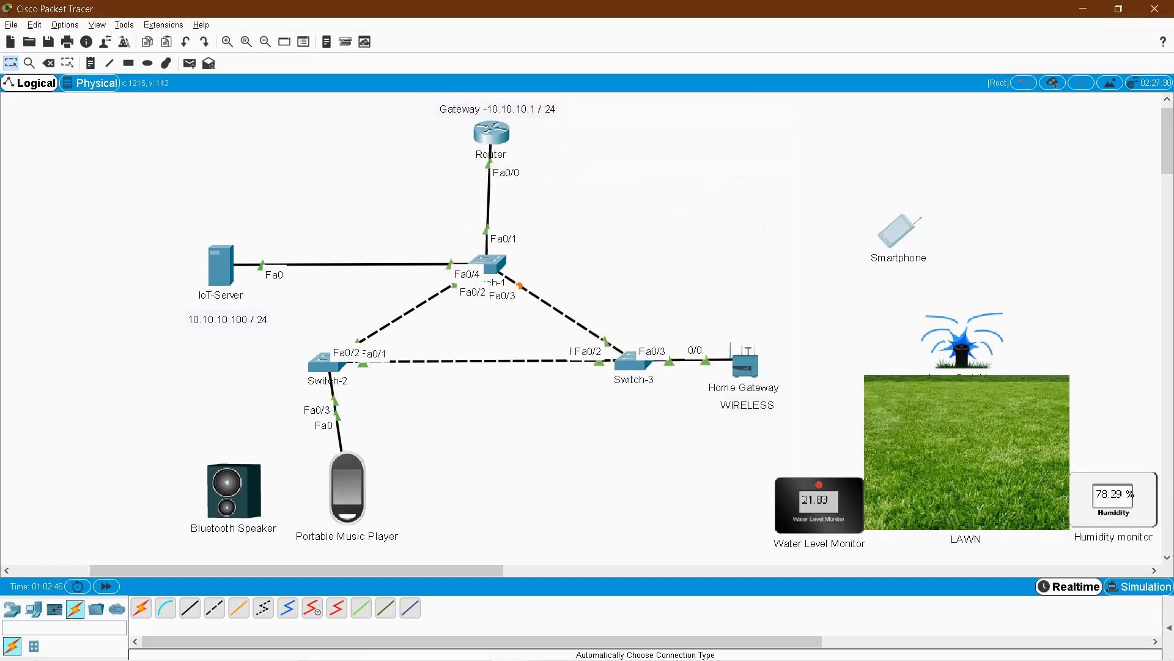
left_click_drag(139, 119, 1158, 552)
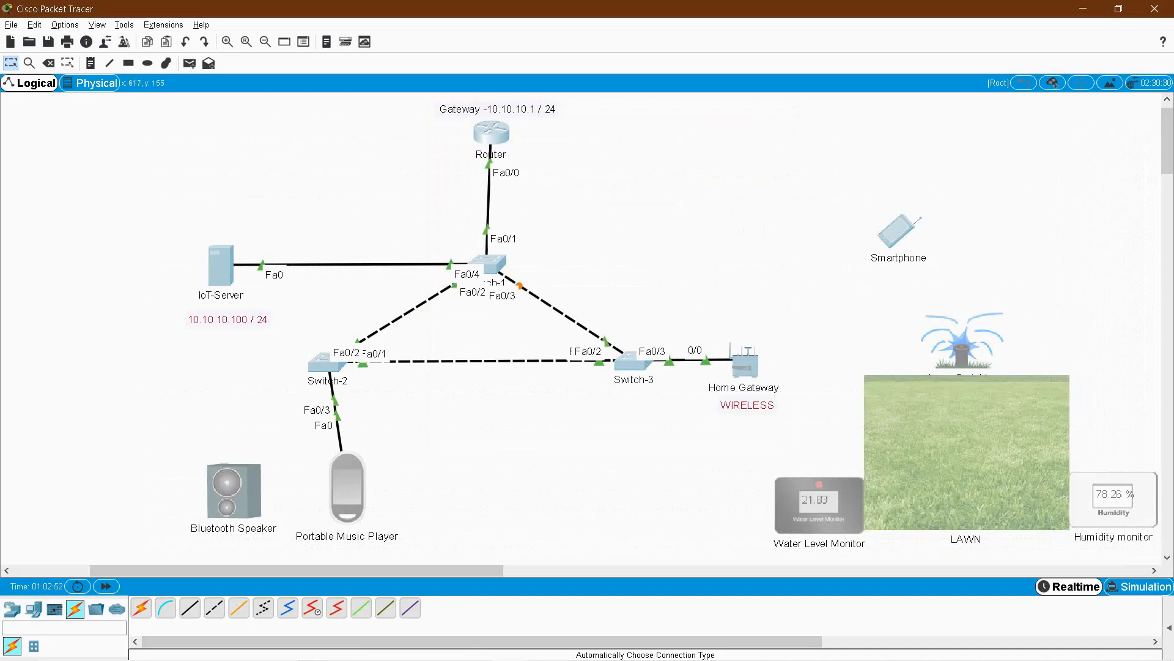